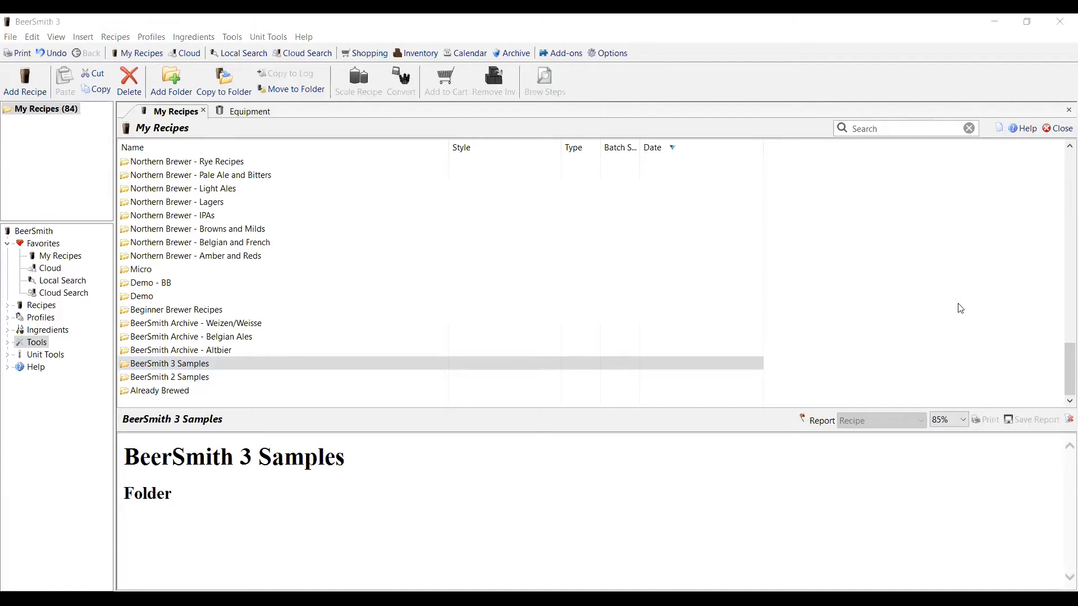
{"action": "left_click", "coordinate": [905, 247]}
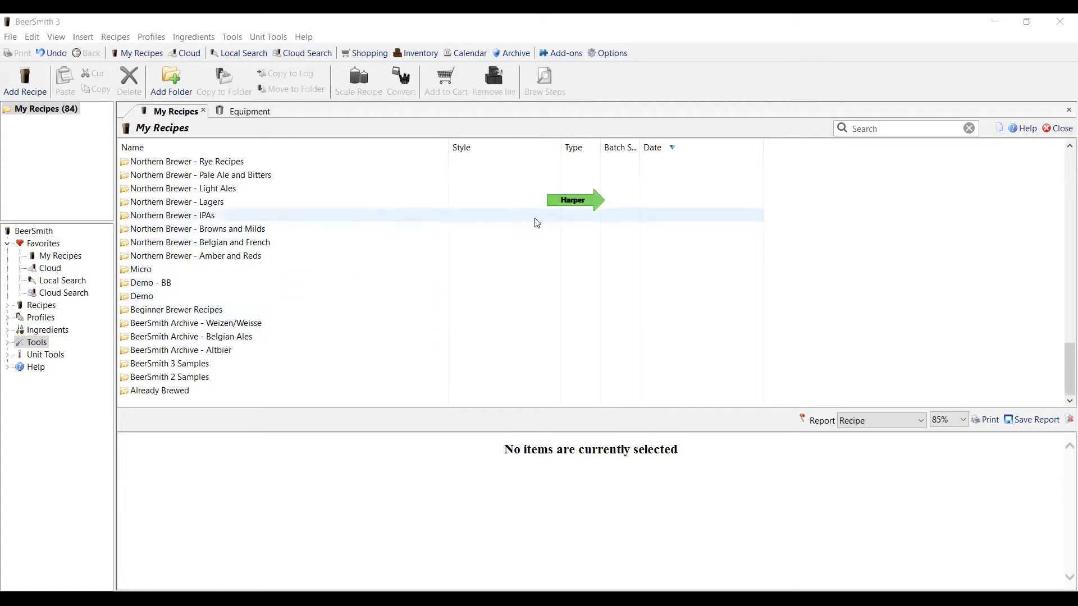
{"action": "left_click", "coordinate": [553, 200]}
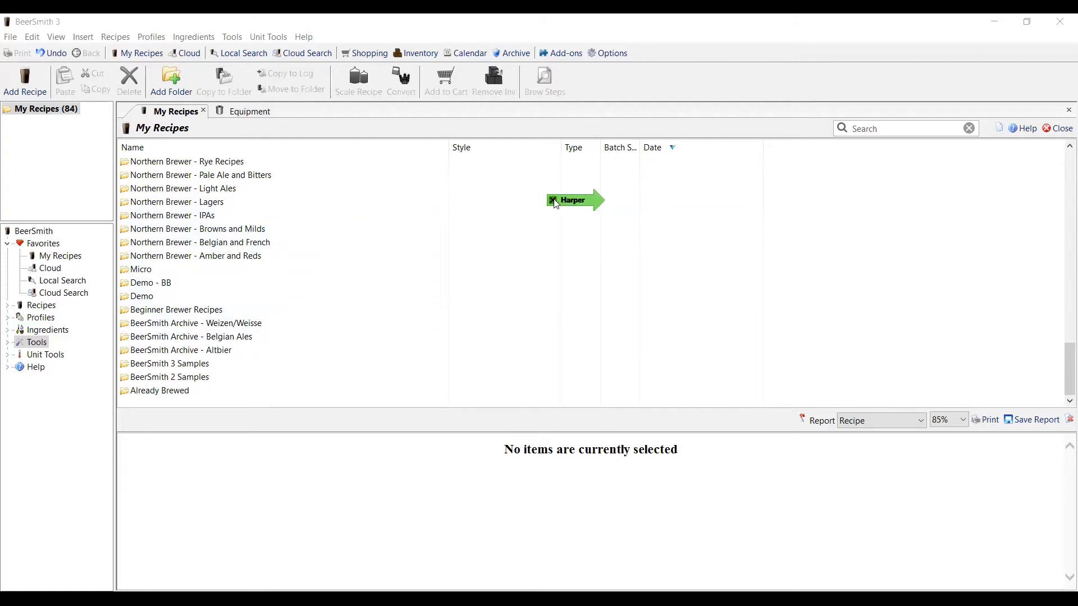
- Open the equipment profiles and look through the list of existing setups
{"action": "left_click", "coordinate": [39, 318]}
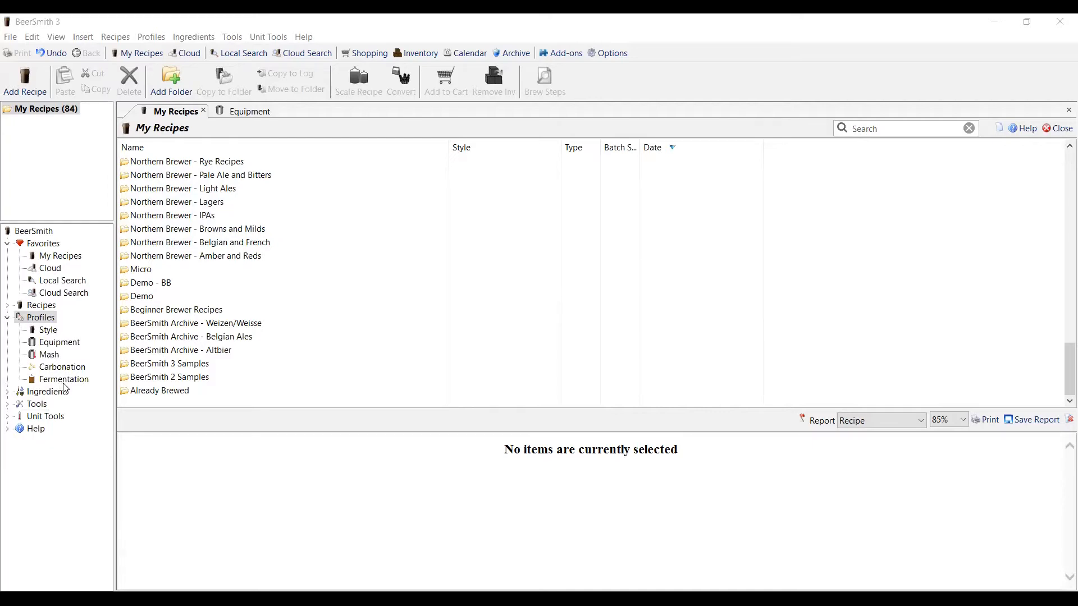
{"action": "left_click", "coordinate": [70, 343]}
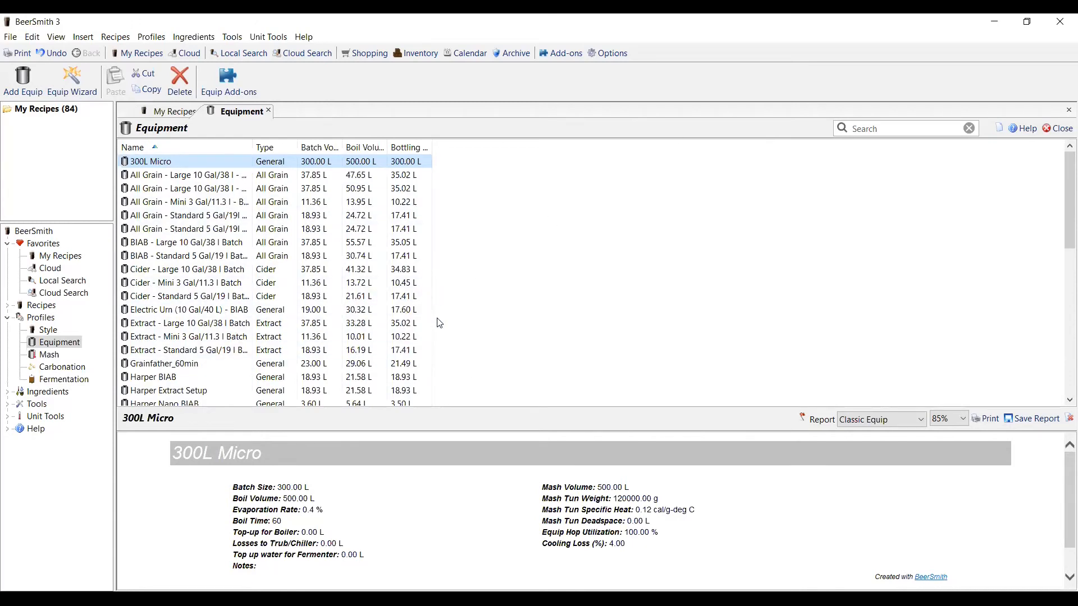
{"action": "scroll", "coordinate": [444, 271], "scroll_direction": "down", "scroll_amount": 8}
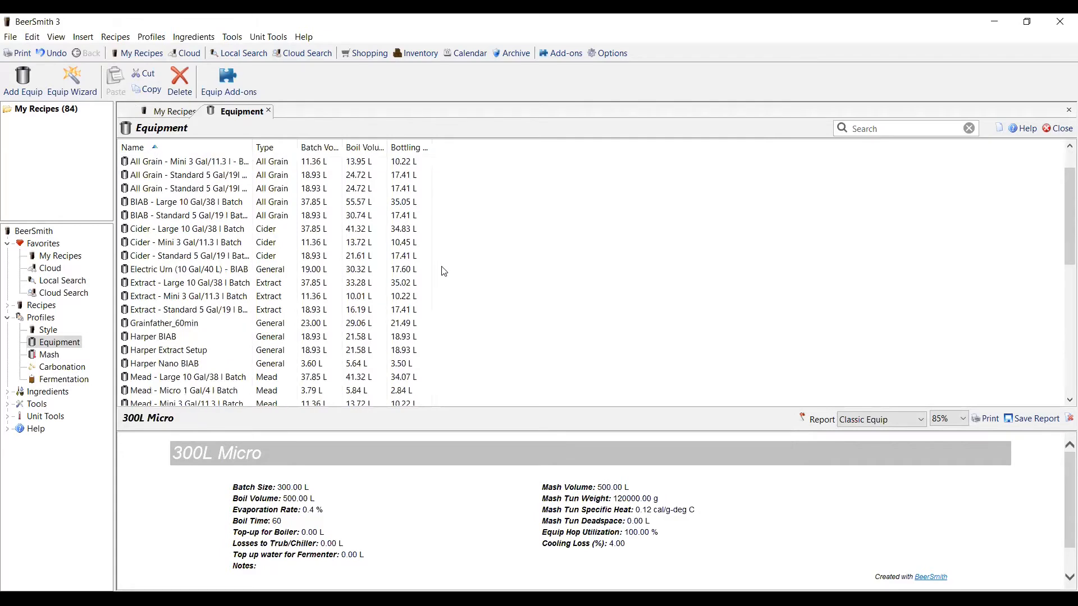
{"action": "scroll", "coordinate": [444, 271], "scroll_direction": "down", "scroll_amount": 1}
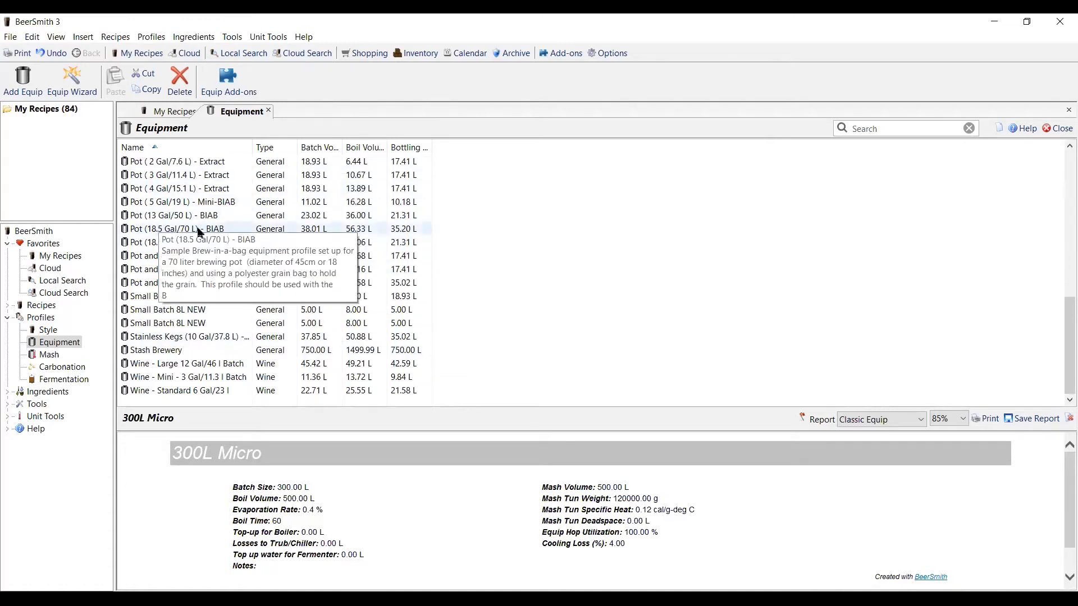
{"action": "scroll", "coordinate": [453, 287], "scroll_direction": "up", "scroll_amount": 4}
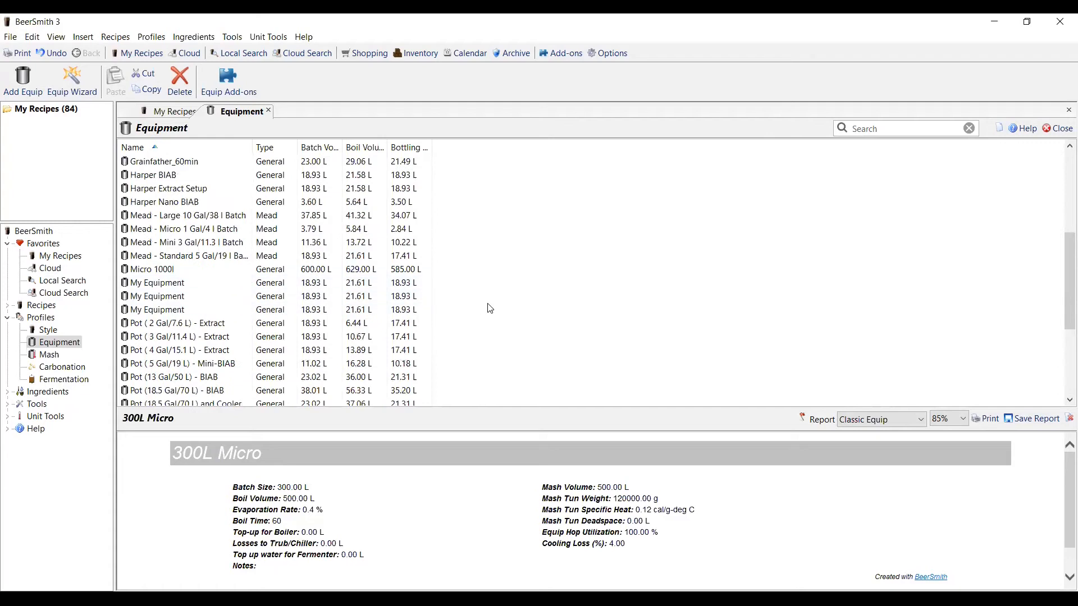
{"action": "scroll", "coordinate": [487, 297], "scroll_direction": "up", "scroll_amount": 5}
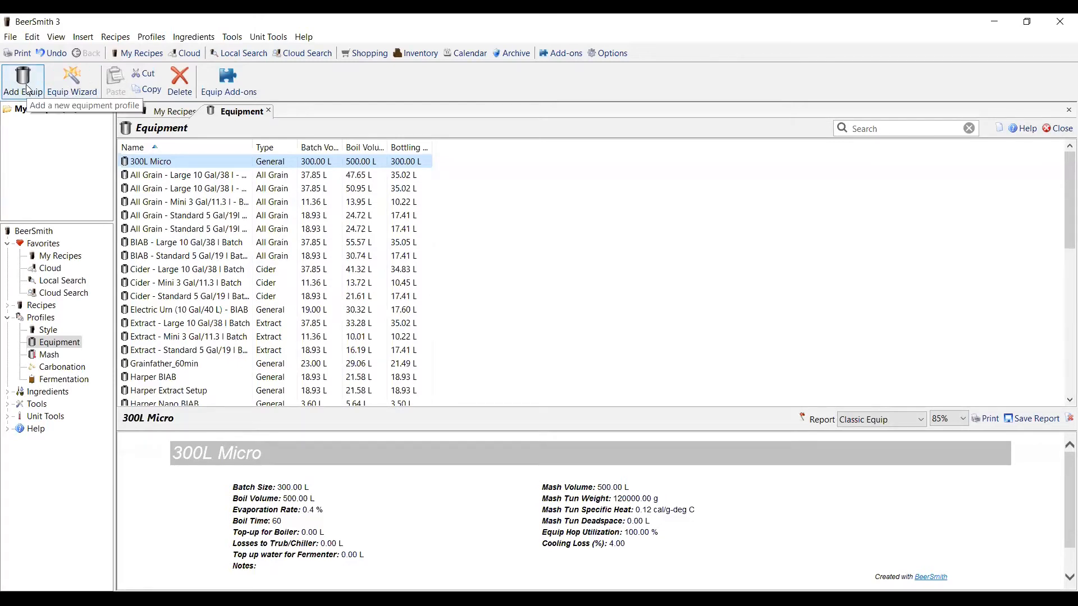
- Start a new equipment profile with the equipment wizard and name it "Beginner Brewer Demo Setup"
{"action": "left_click", "coordinate": [76, 94]}
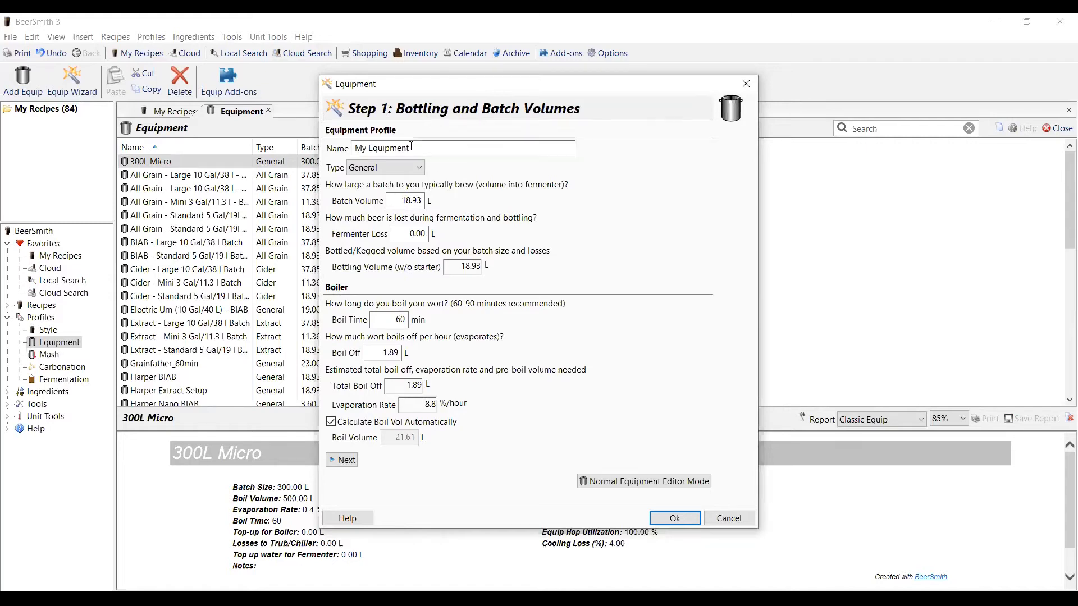
{"action": "left_click", "coordinate": [444, 146]}
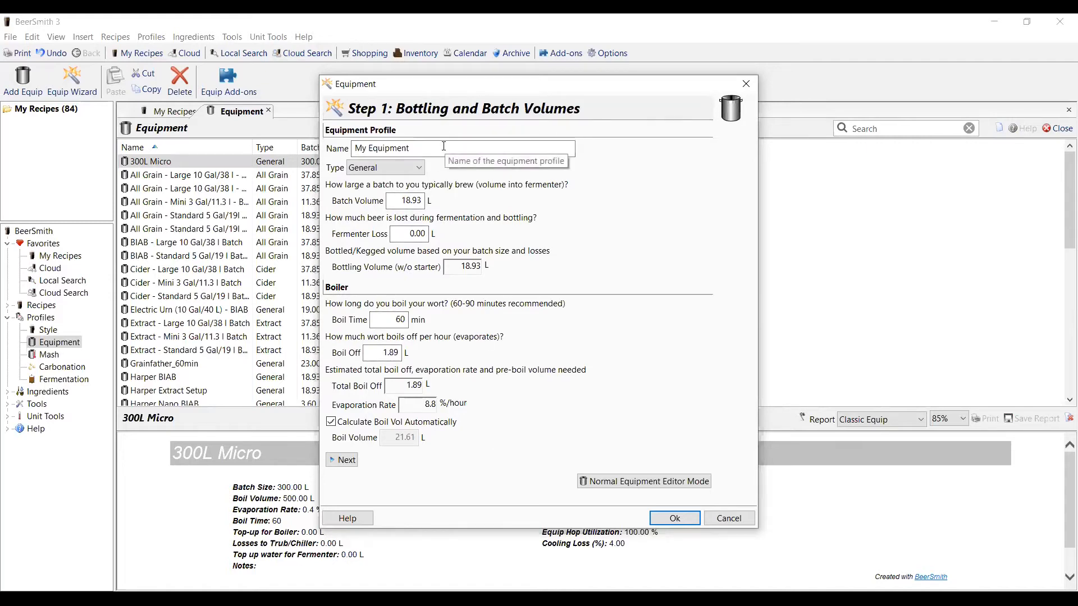
{"action": "key", "text": "BackSpace"}
{"action": "key", "text": "BackSpace"}
{"action": "key", "text": "BackSpace"}
{"action": "key", "text": "BackSpace"}
{"action": "key", "text": "BackSpace"}
{"action": "key", "text": "BackSpace"}
{"action": "key", "text": "BackSpace"}
{"action": "key", "text": "BackSpace"}
{"action": "key", "text": "BackSpace"}
{"action": "key", "text": "BackSpace"}
{"action": "key", "text": "BackSpace"}
{"action": "key", "text": "BackSpace"}
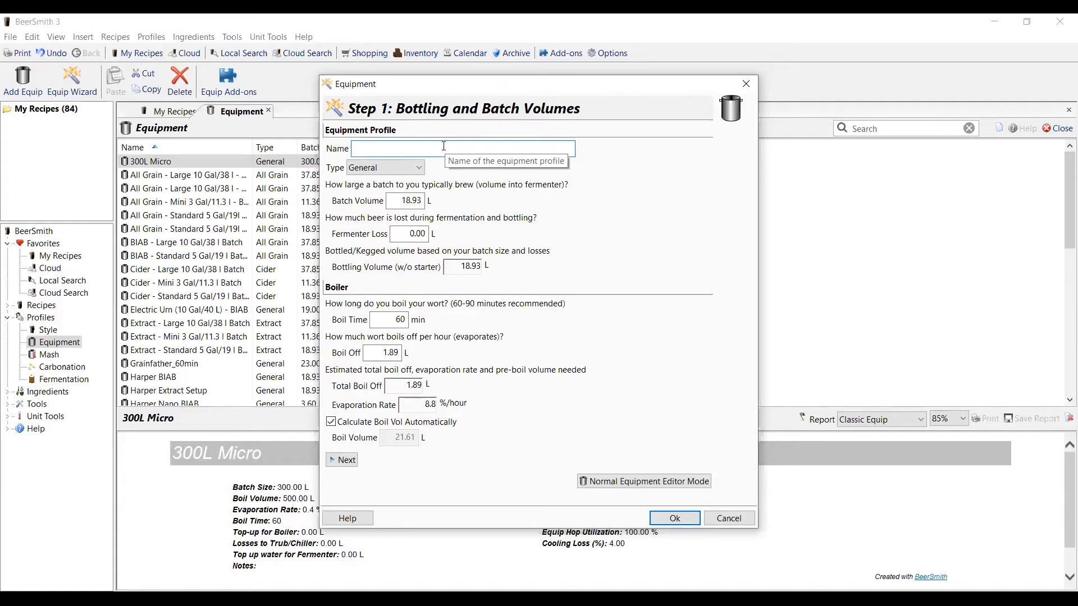
{"action": "type", "text": "Beginner Brewer Demo Setup"}
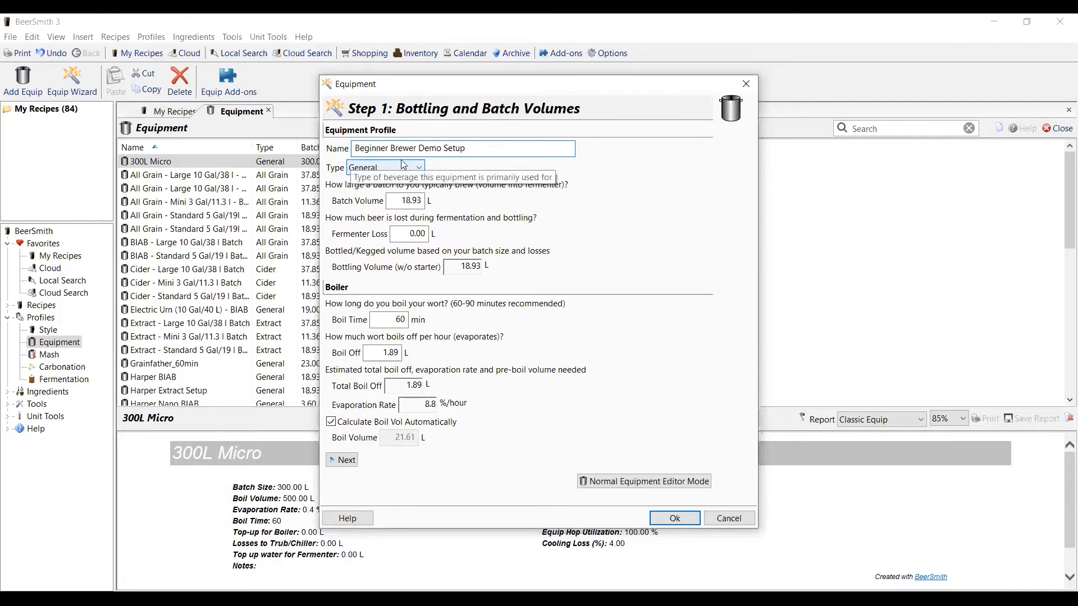
- Choose General as the equipment type and set the batch volume to 19 L
{"action": "left_click", "coordinate": [416, 168]}
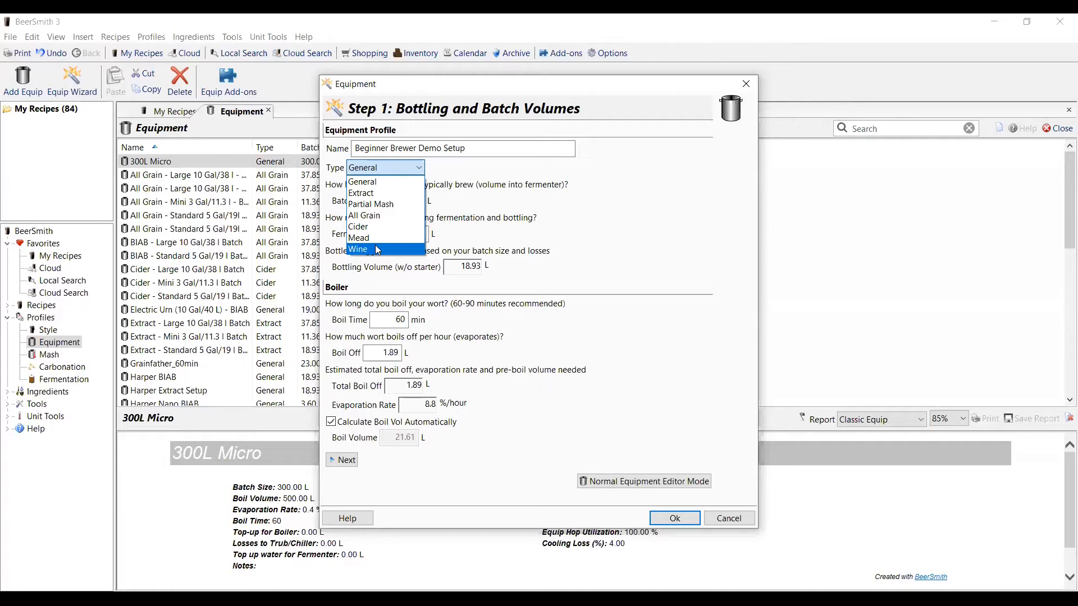
{"action": "left_click", "coordinate": [376, 184]}
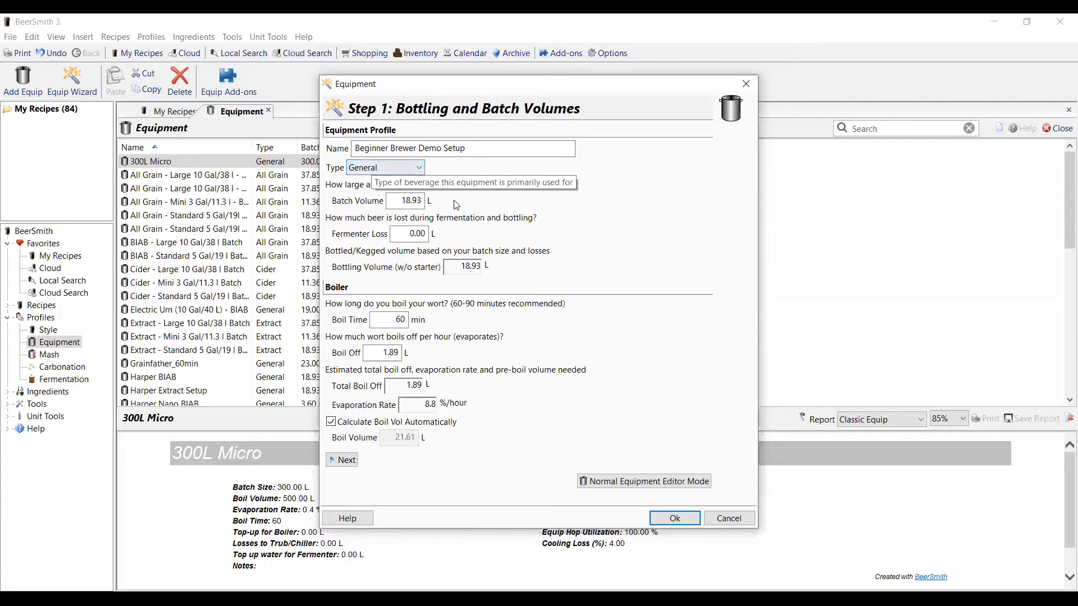
{"action": "double_click", "coordinate": [400, 200]}
{"action": "type", "text": "19"}
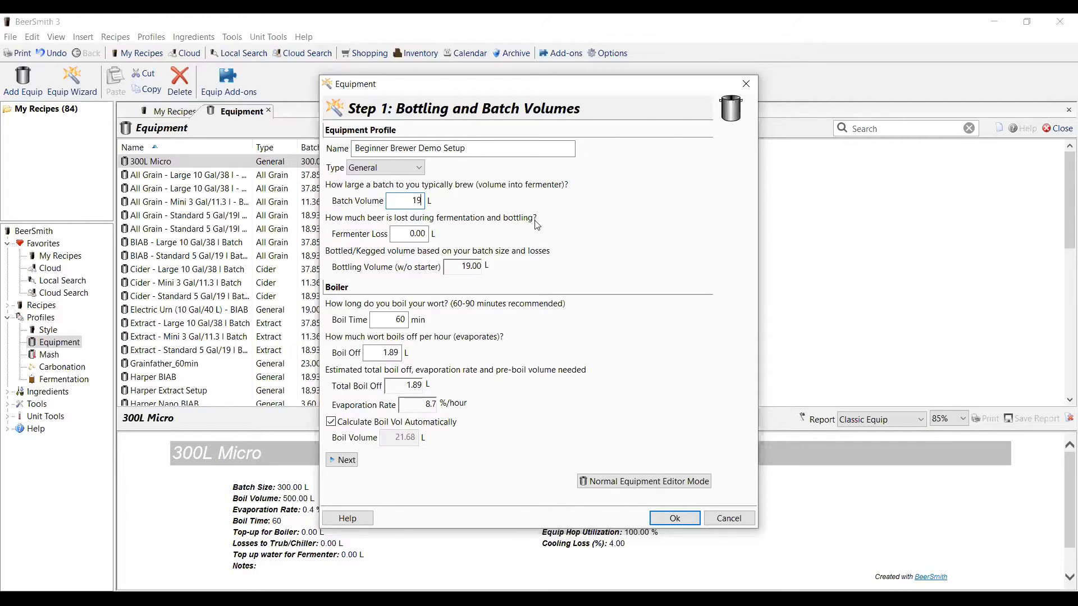
- Set the fermenter loss to 0.33 L for the new equipment profile
{"action": "left_click", "coordinate": [410, 237]}
{"action": "double_click", "coordinate": [409, 237]}
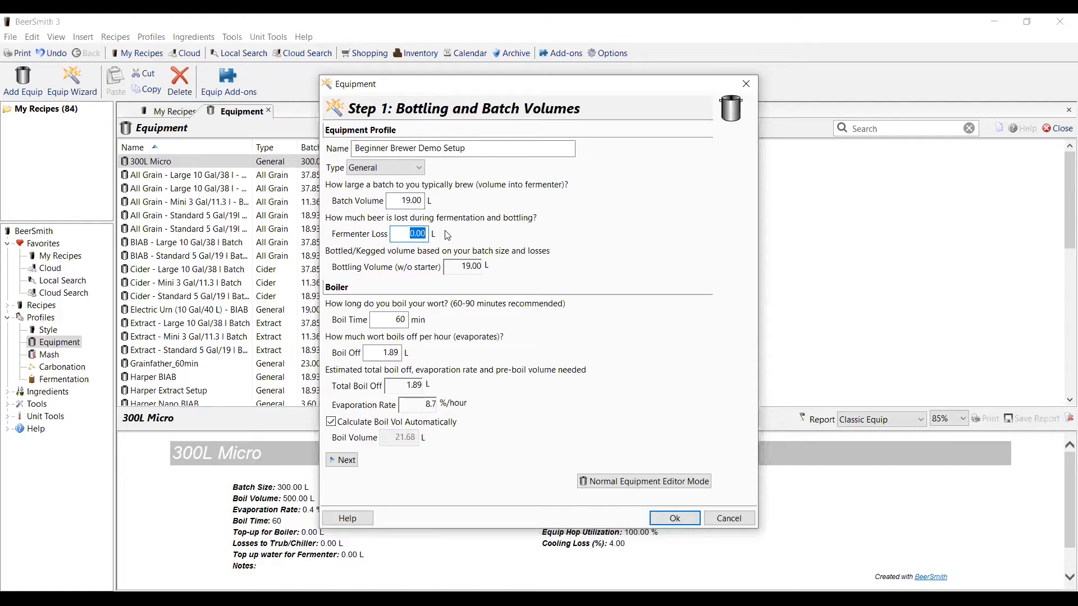
{"action": "key", "text": "BackSpace"}
{"action": "type", "text": ".330"}
{"action": "left_click", "coordinate": [393, 200]}
- Set the hourly boil-off to 2.3 L in the boiler settings
{"action": "left_click", "coordinate": [385, 352]}
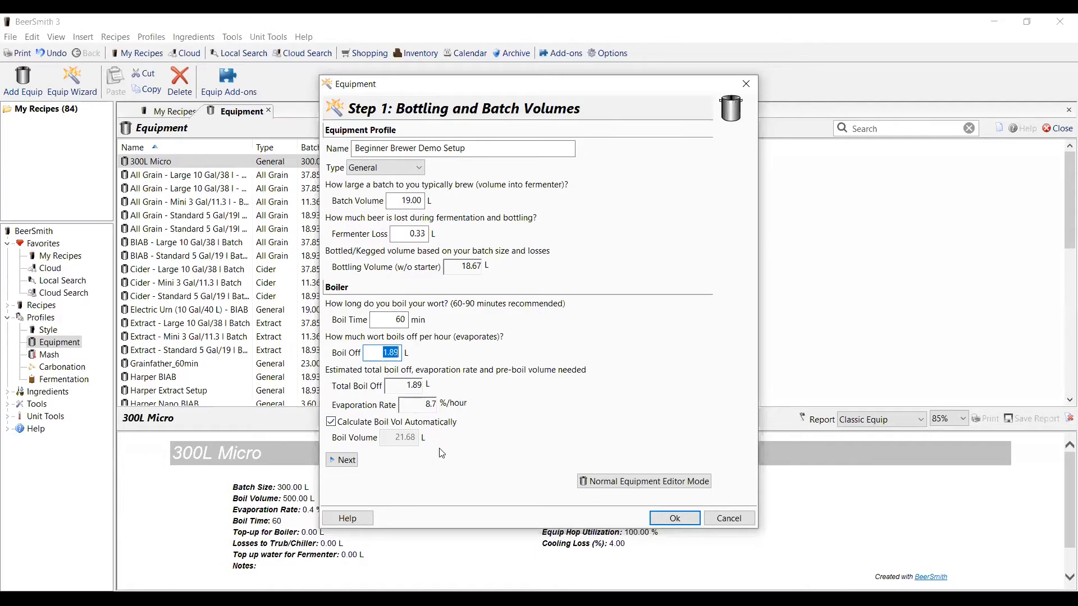
{"action": "left_click", "coordinate": [376, 352]}
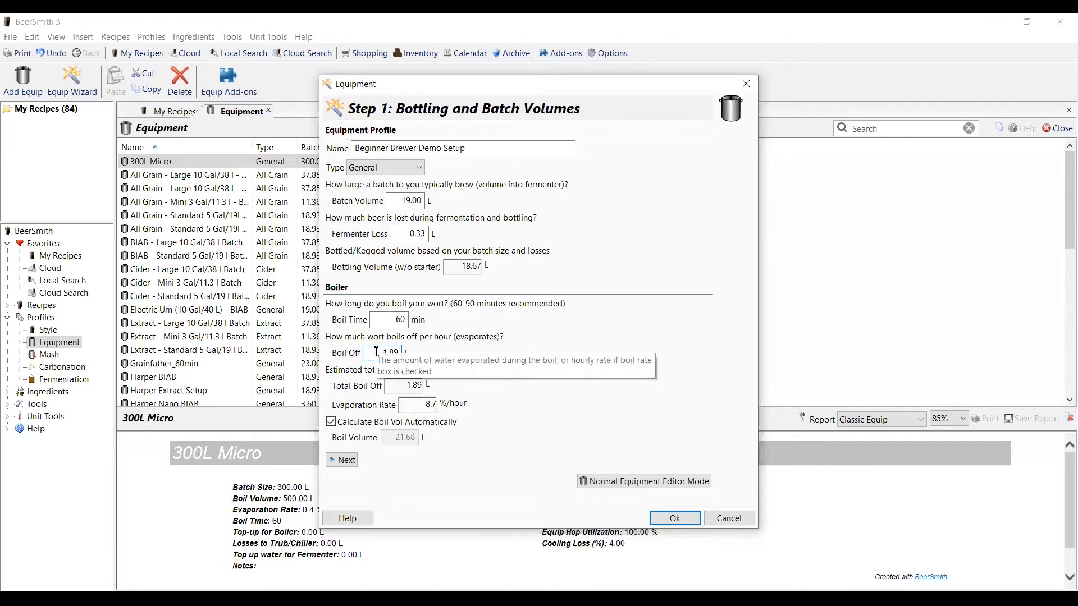
{"action": "left_click_drag", "start_coordinate": [376, 351], "coordinate": [408, 352]}
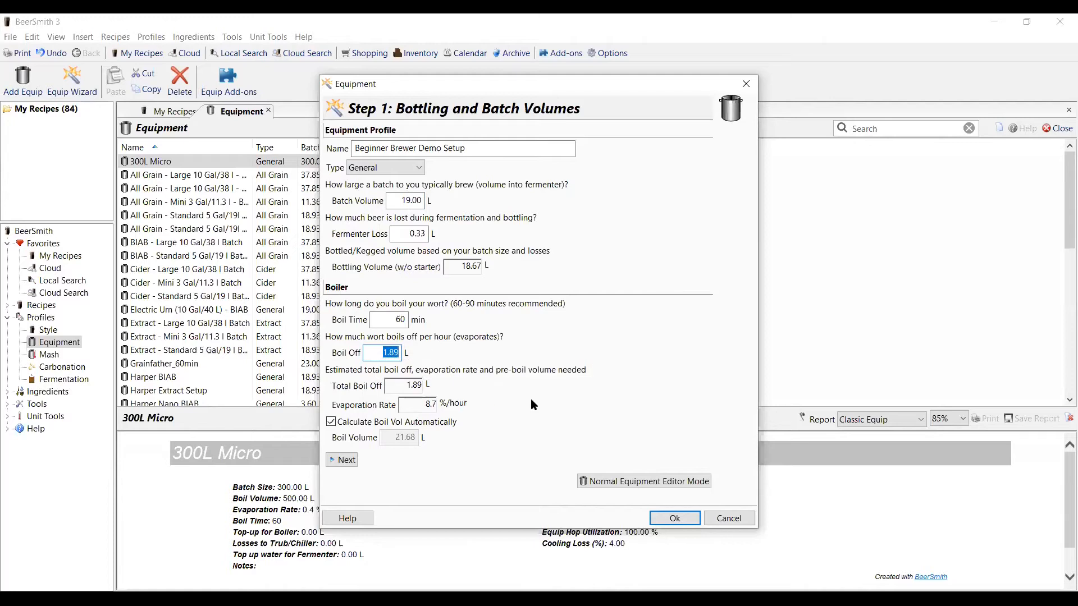
{"action": "type", "text": "2.3"}
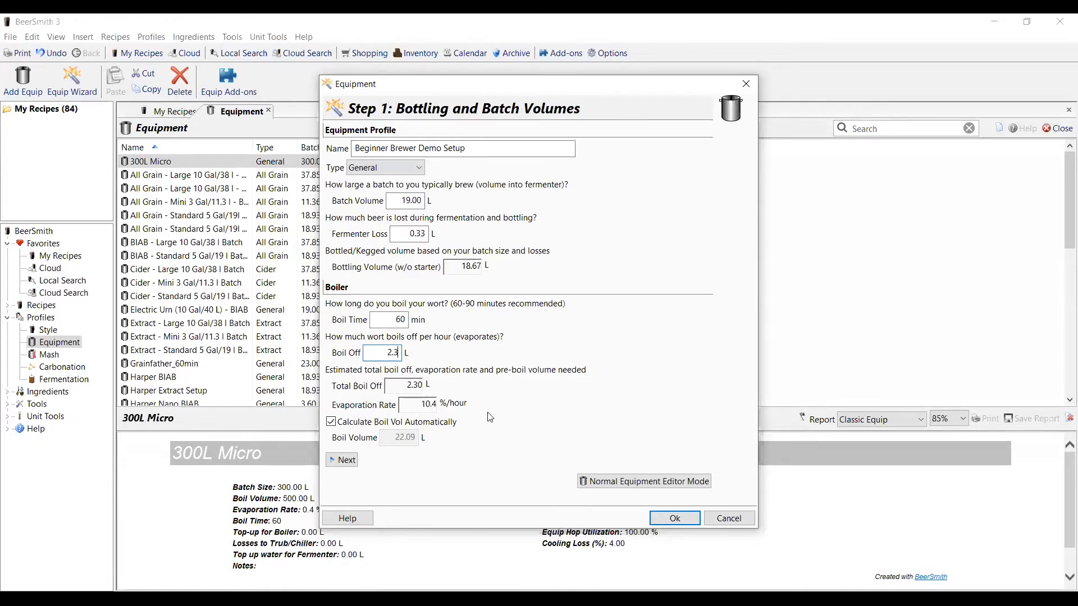
{"action": "left_click", "coordinate": [389, 318]}
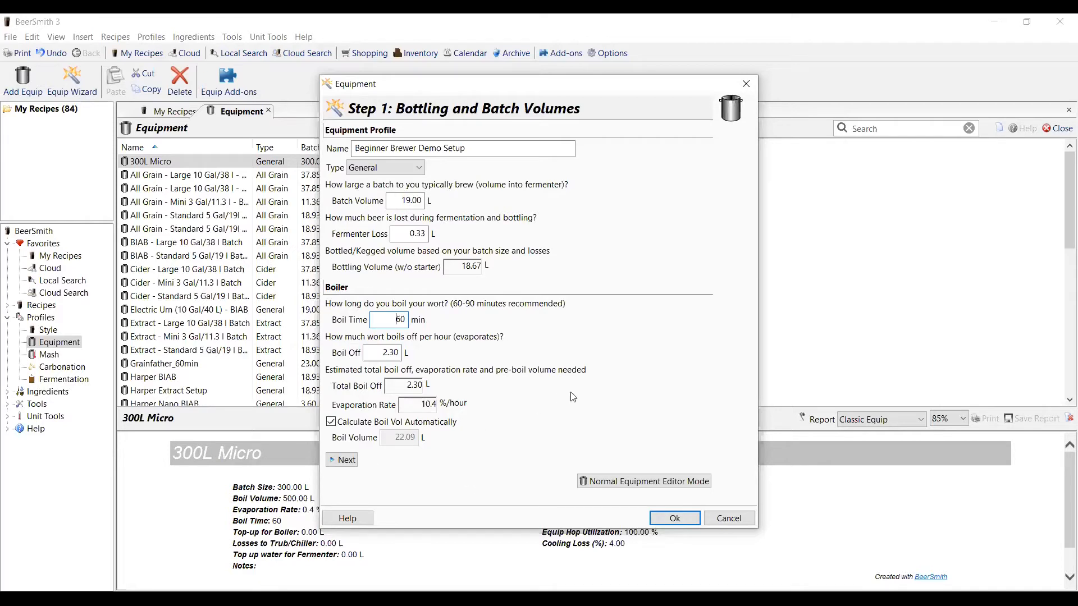
- Continue to the boil details and set the loss to trub and chiller to 0.25 L
{"action": "left_click", "coordinate": [343, 461]}
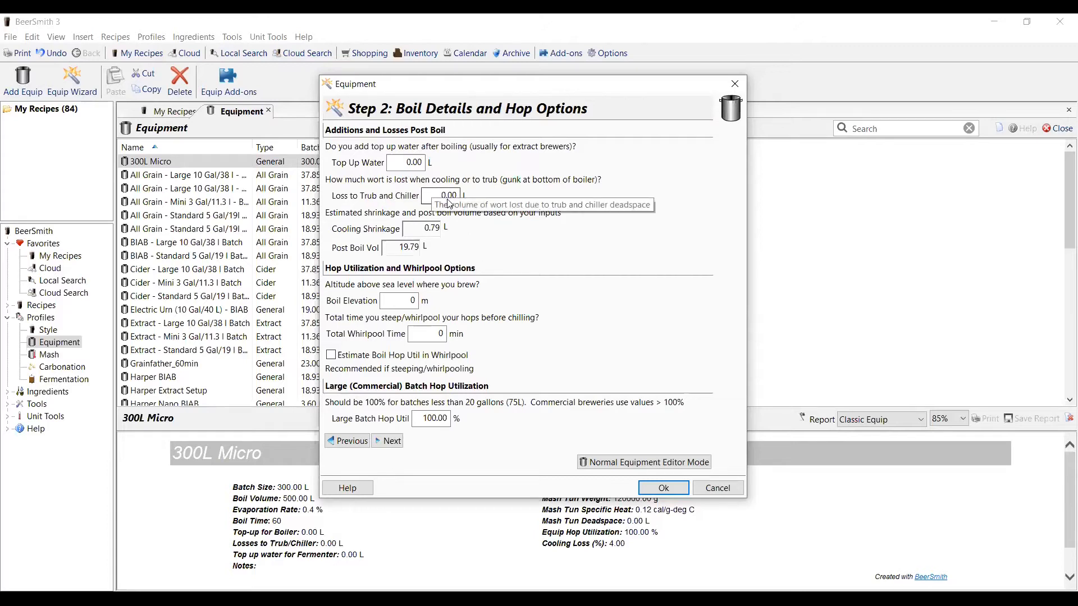
{"action": "left_click_drag", "start_coordinate": [441, 195], "coordinate": [463, 202]}
{"action": "type", "text": ".250"}
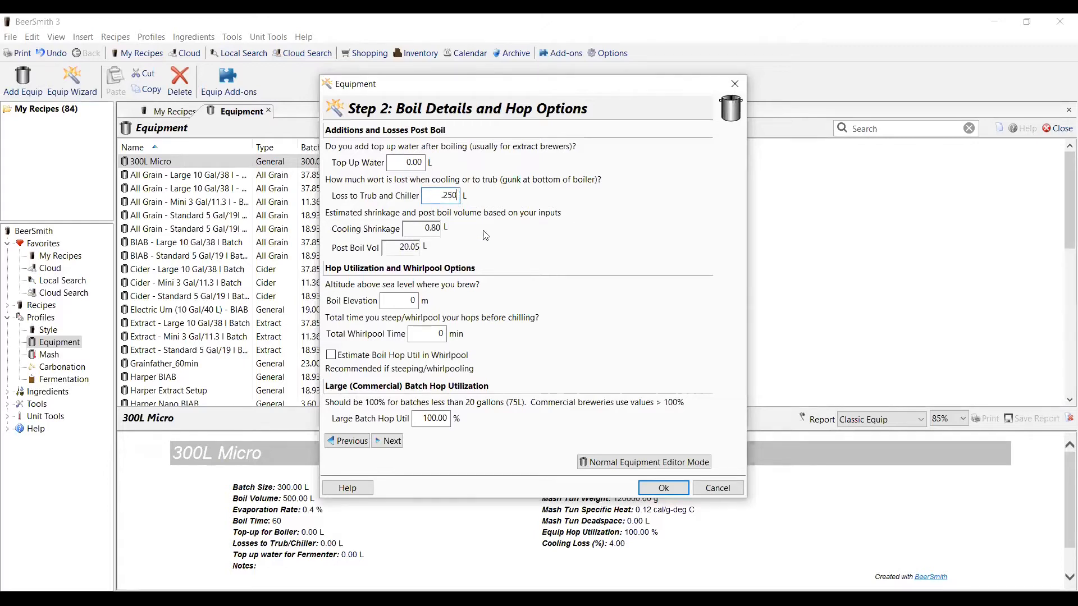
{"action": "left_click", "coordinate": [413, 162]}
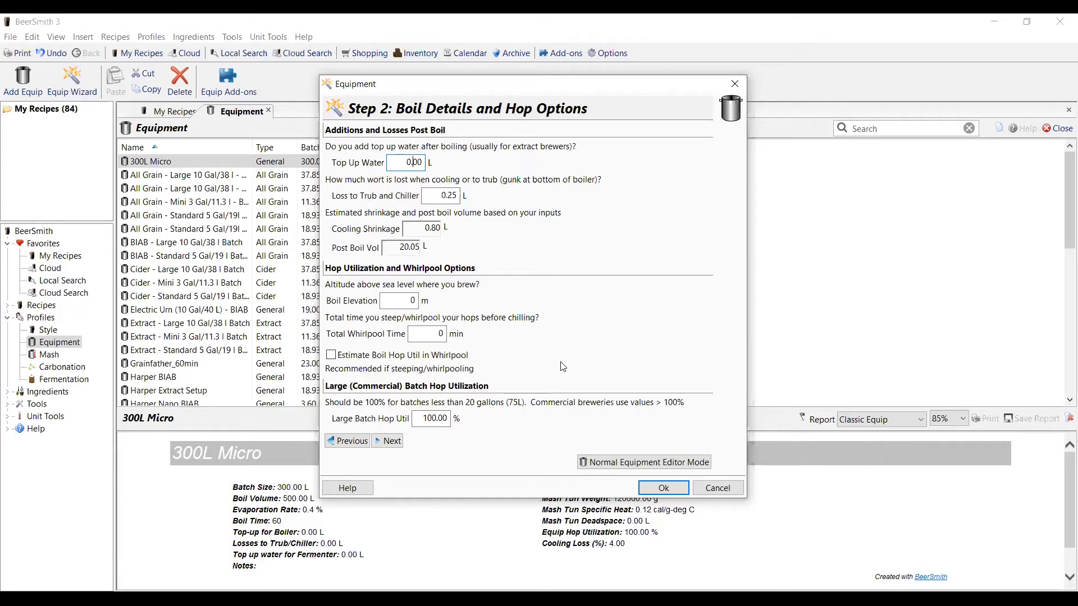
- Set the boil elevation to 1750 m and whirlpool time to 10 min, and enable estimating boil hop utilization in the whirlpool
{"action": "left_click", "coordinate": [402, 301]}
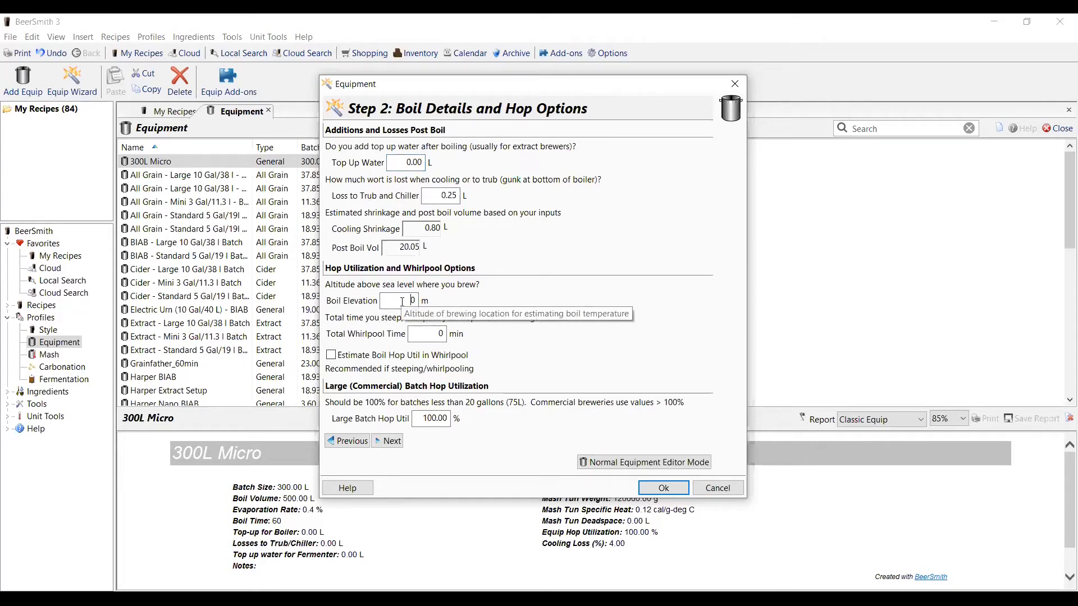
{"action": "key", "text": "Delete"}
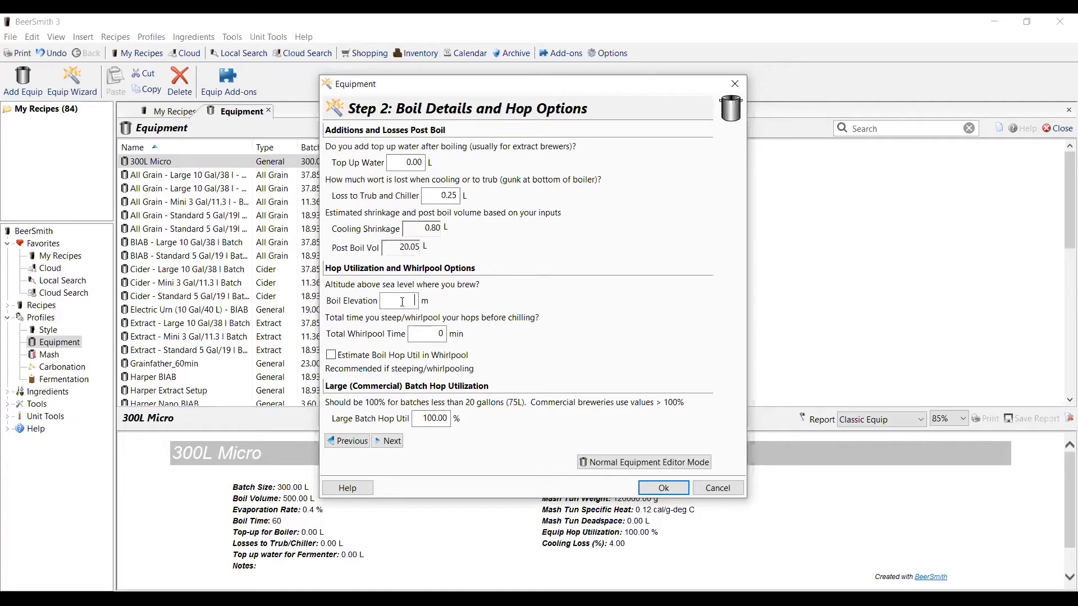
{"action": "type", "text": "750"}
{"action": "left_click", "coordinate": [427, 339]}
{"action": "type", "text": "1"}
{"action": "left_click", "coordinate": [331, 355]}
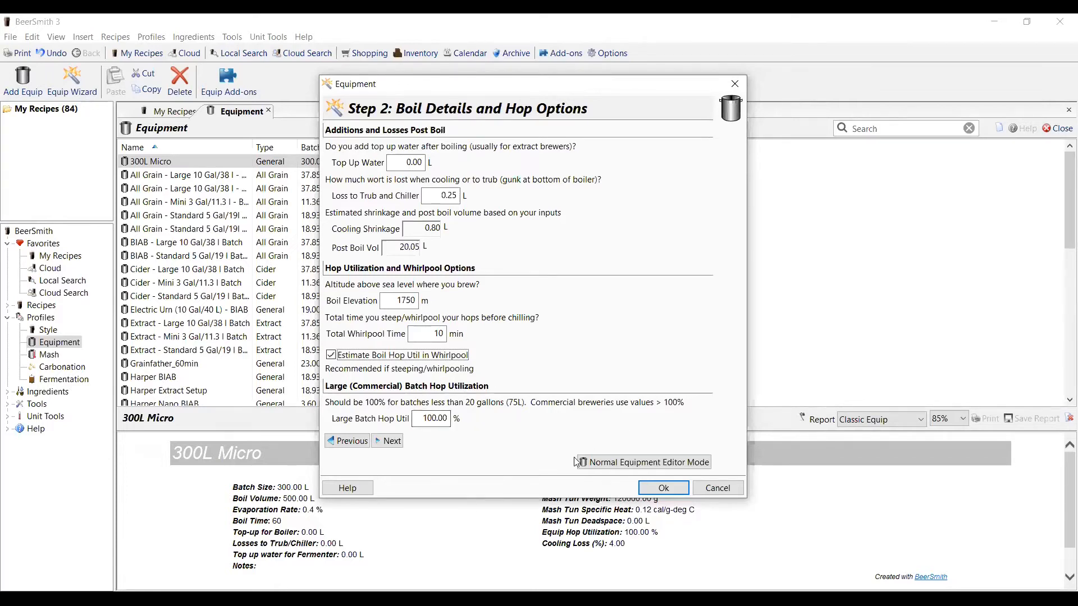
- Continue to the mash details and set the brewhouse efficiency to 69% and the mash tun volume to 35 L
{"action": "left_click", "coordinate": [391, 441]}
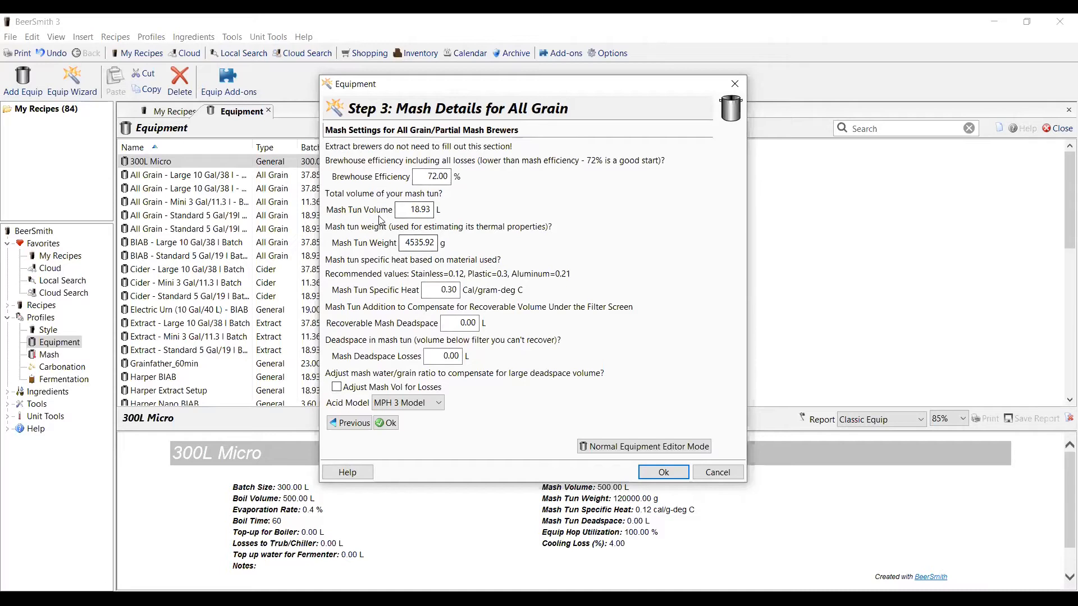
{"action": "double_click", "coordinate": [428, 176]}
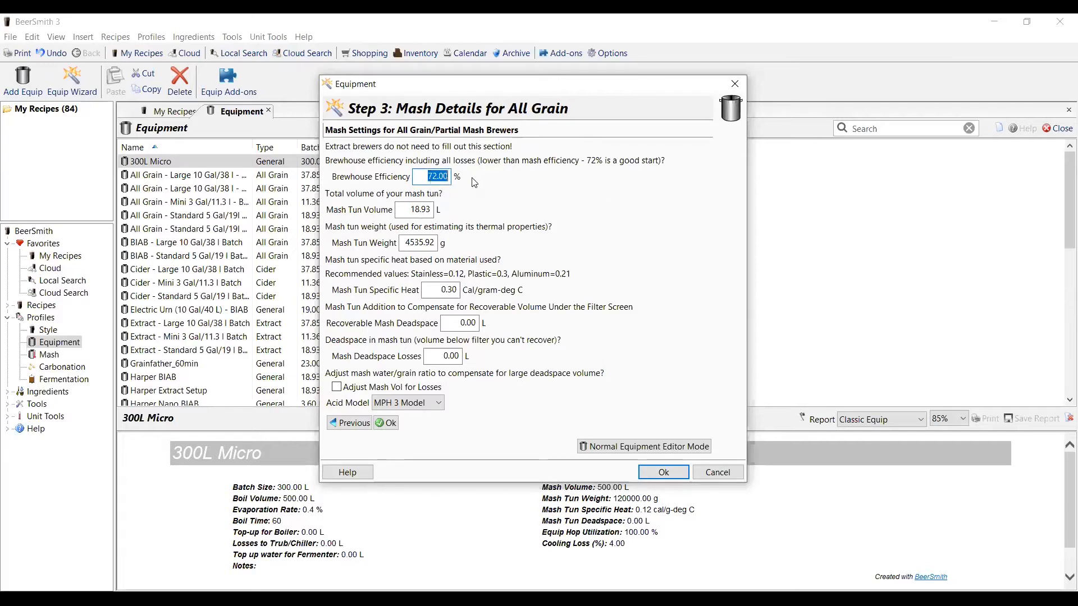
{"action": "type", "text": "69"}
{"action": "left_click", "coordinate": [414, 209]}
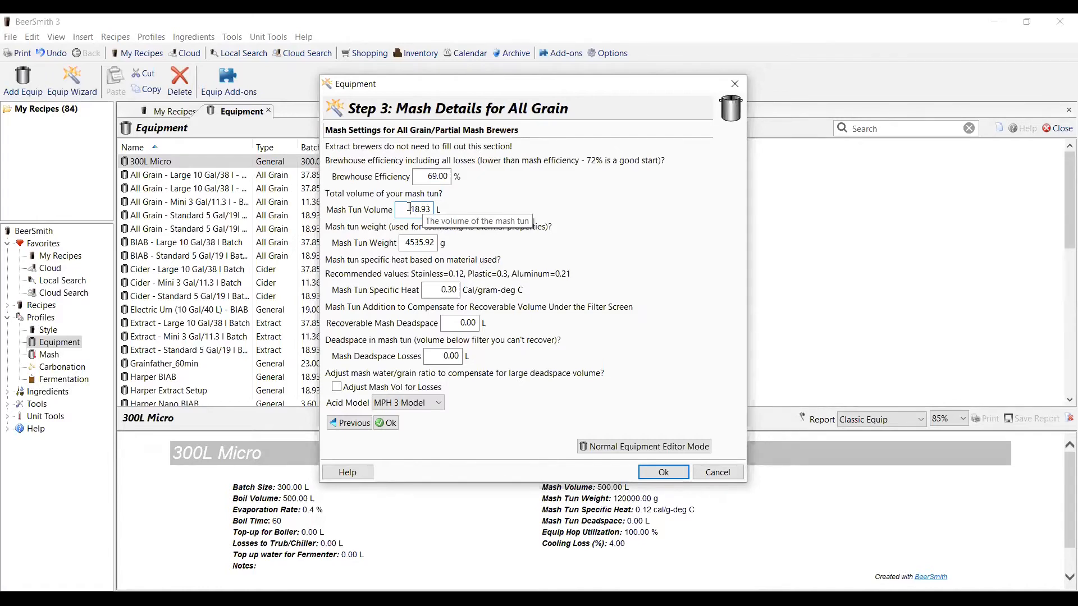
{"action": "double_click", "coordinate": [410, 207]}
{"action": "type", "text": "35"}
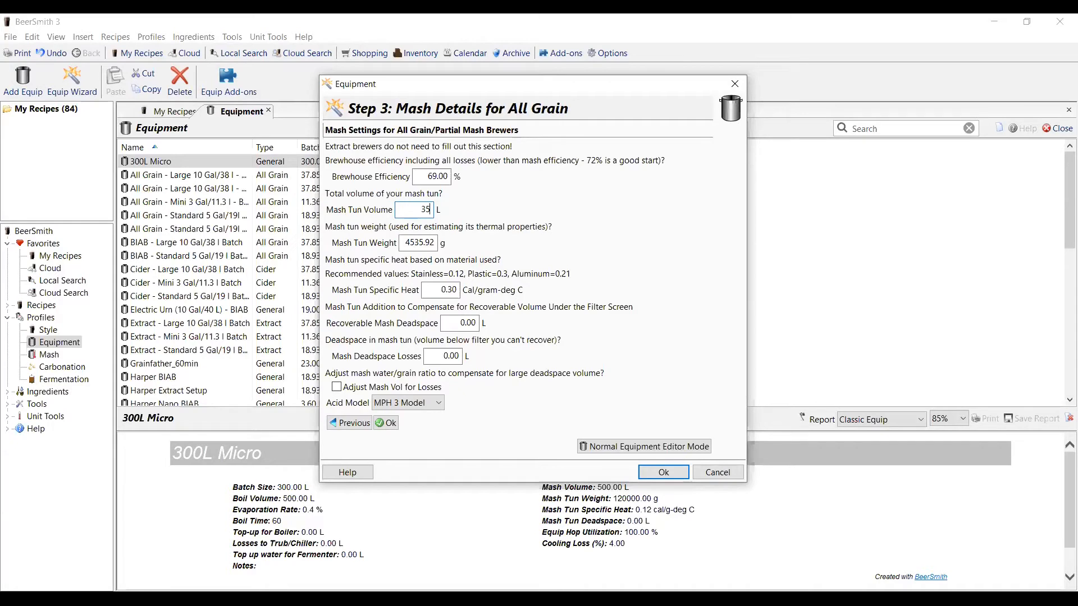
{"action": "left_click", "coordinate": [415, 242]}
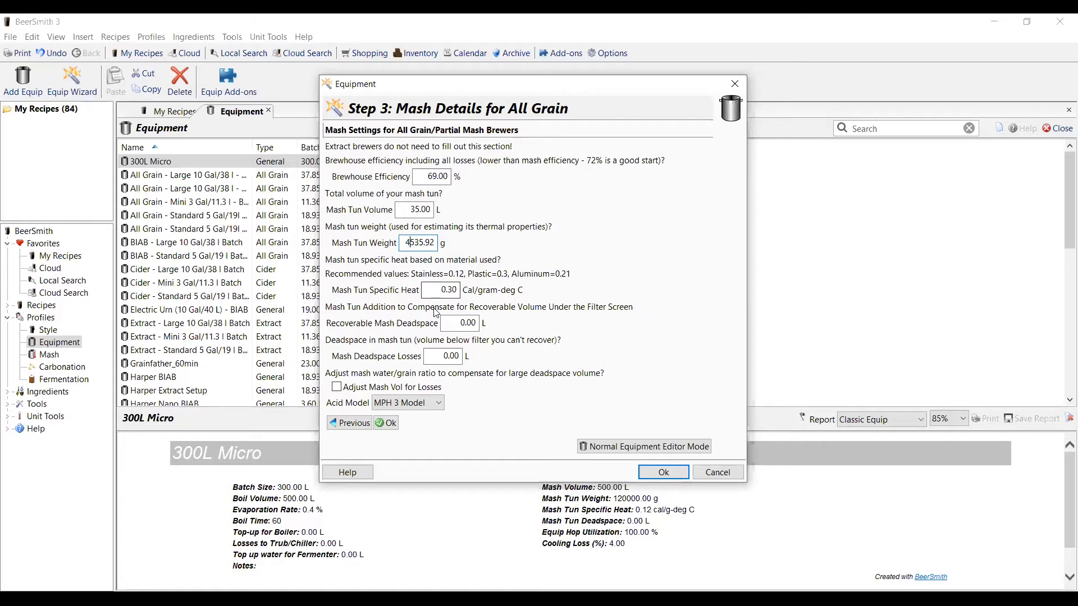
- Set the mash tun specific heat to 0.12 Cal/gram-deg C and save the equipment profile
{"action": "left_click", "coordinate": [437, 290]}
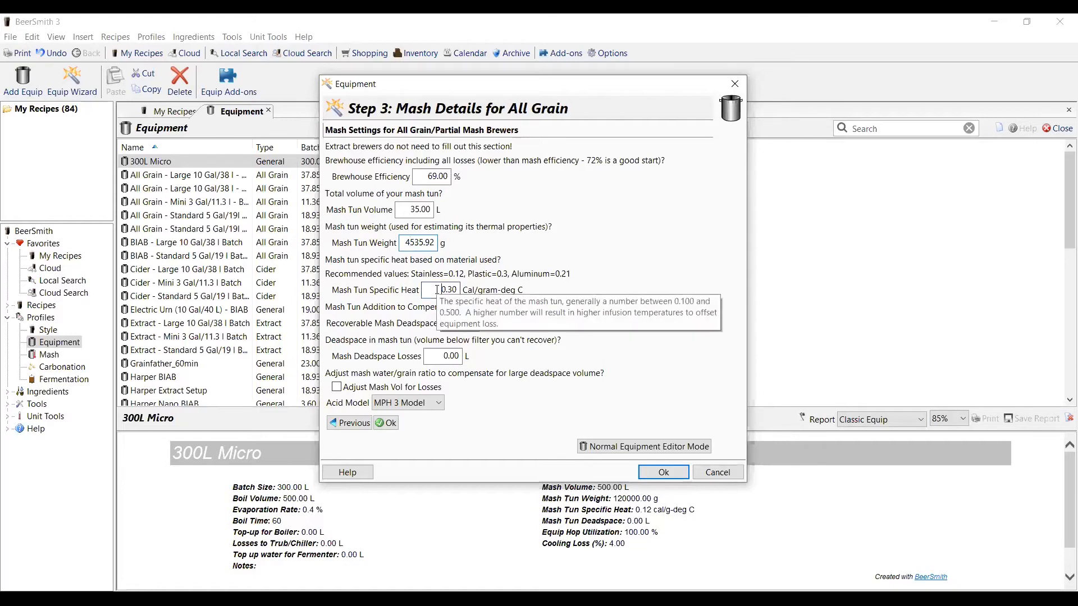
{"action": "key", "text": "ctrl+a"}
{"action": "type", "text": "0.12"}
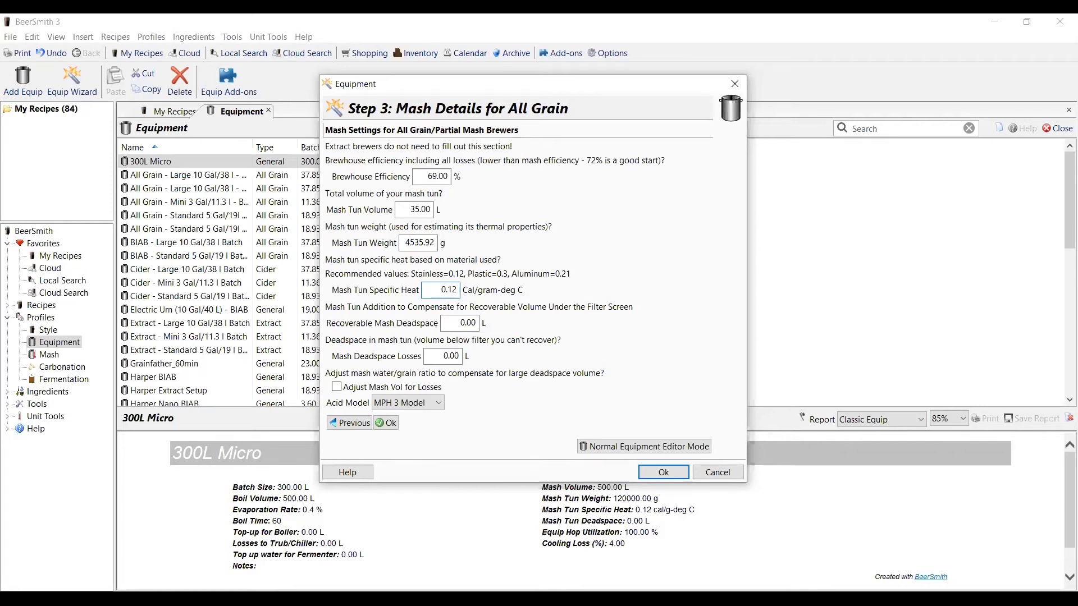
{"action": "left_click", "coordinate": [450, 322]}
{"action": "left_click", "coordinate": [390, 425]}
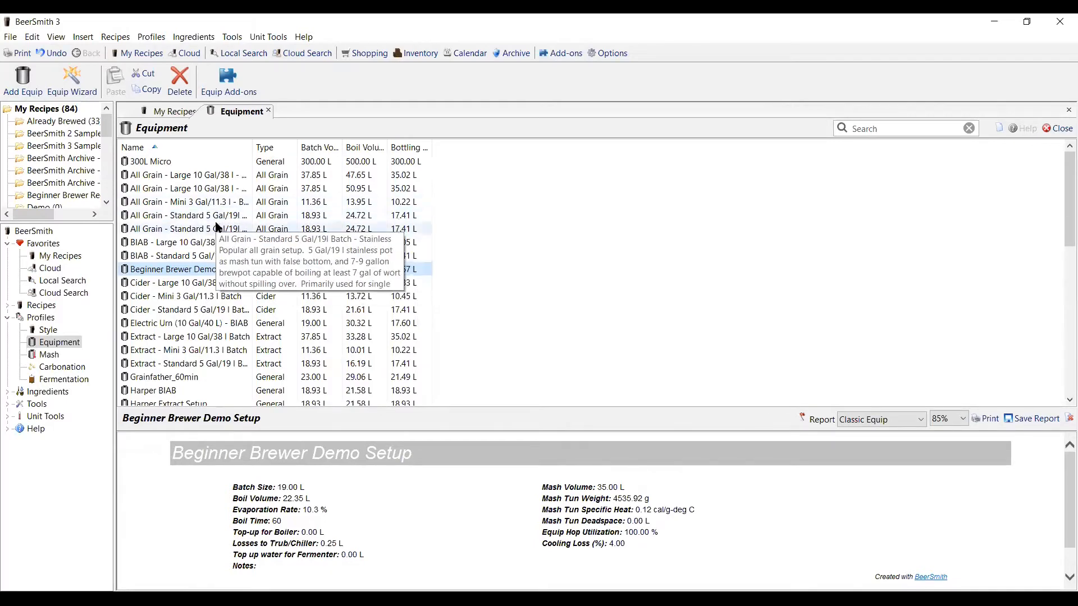
- Open the 49th Parallel IPA recipe from the BeerSmith 3 Samples folder for editing
{"action": "mouse_move", "coordinate": [31, 214]}
{"action": "left_mouse_down"}
{"action": "mouse_move", "coordinate": [55, 215]}
{"action": "mouse_move", "coordinate": [41, 212]}
{"action": "left_mouse_up"}
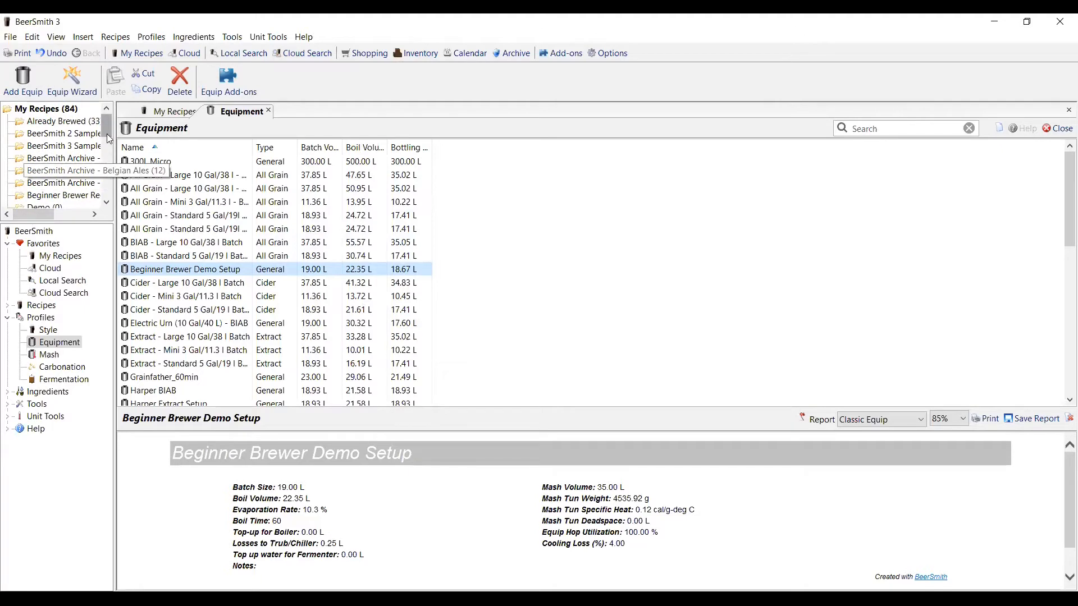
{"action": "left_click_drag", "start_coordinate": [106, 134], "coordinate": [107, 137]}
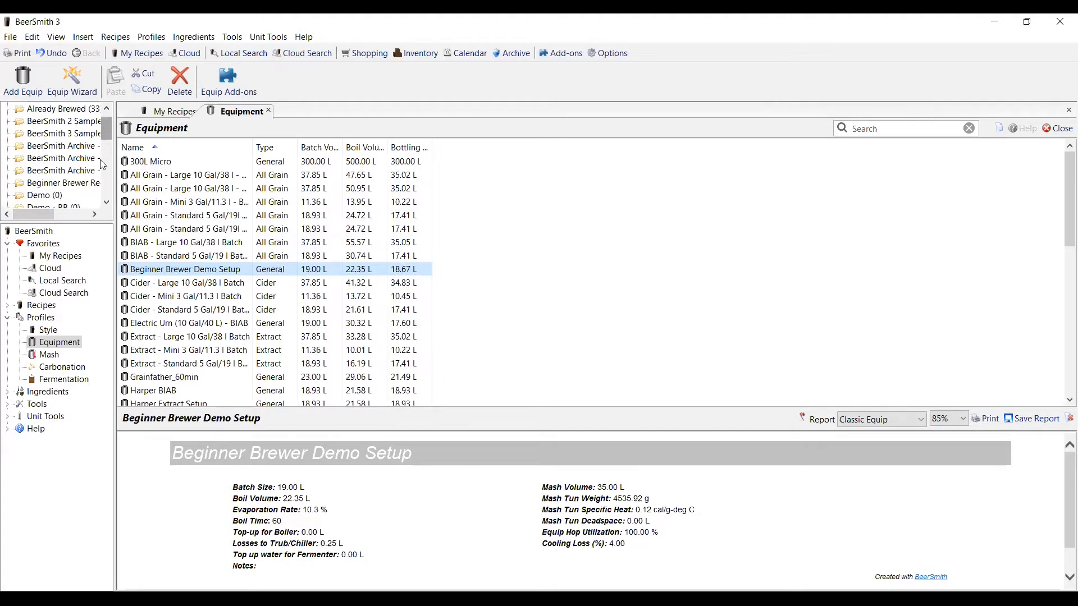
{"action": "left_click", "coordinate": [31, 139]}
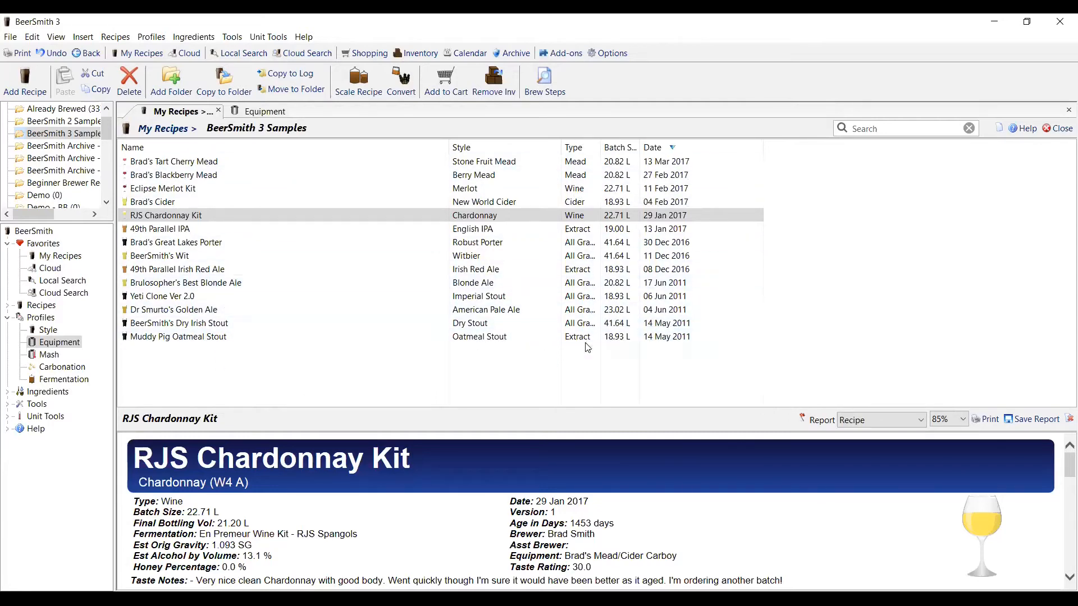
{"action": "mouse_move", "coordinate": [587, 339]}
{"action": "mouse_move", "coordinate": [222, 232]}
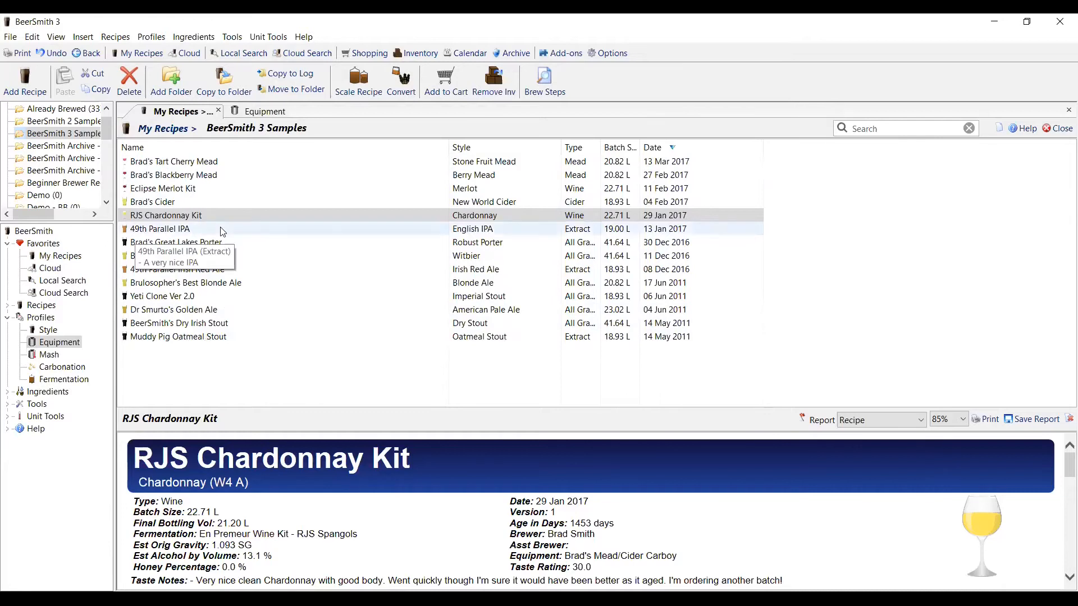
{"action": "left_click", "coordinate": [518, 231]}
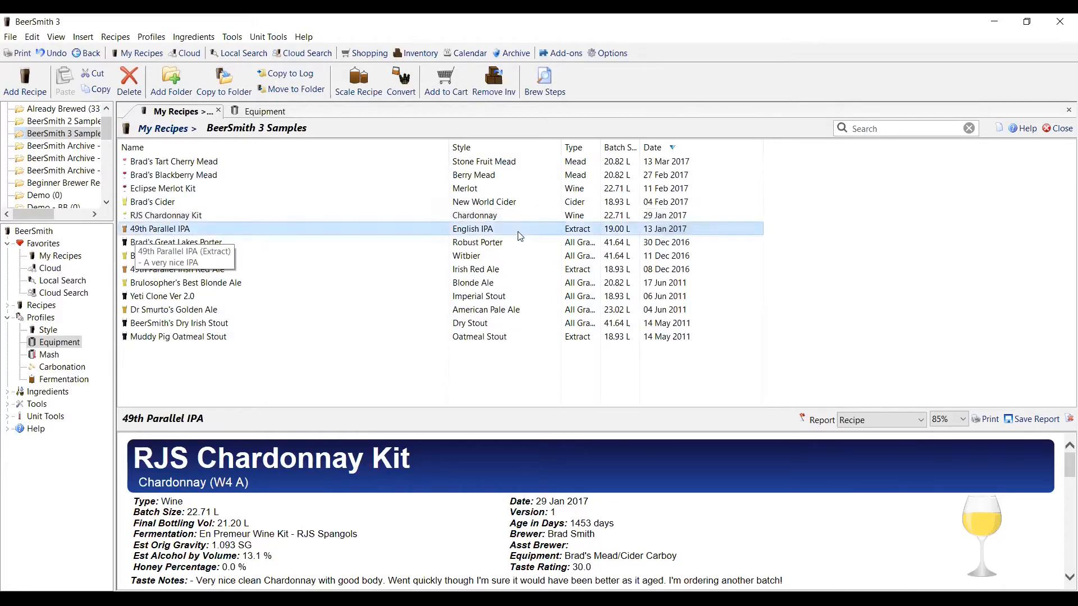
{"action": "double_click", "coordinate": [187, 230]}
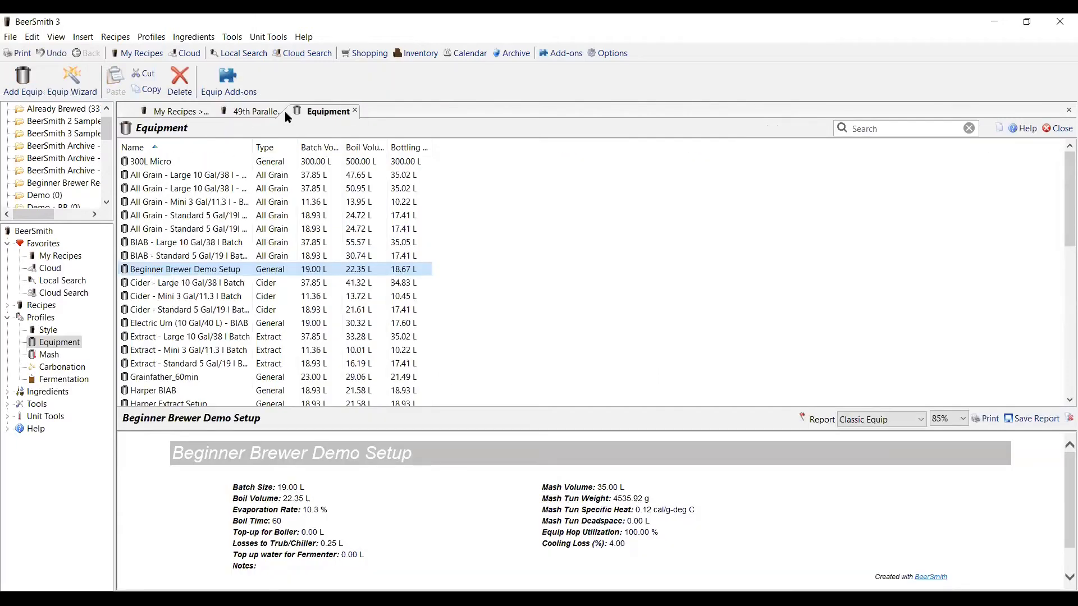
{"action": "left_click", "coordinate": [242, 112]}
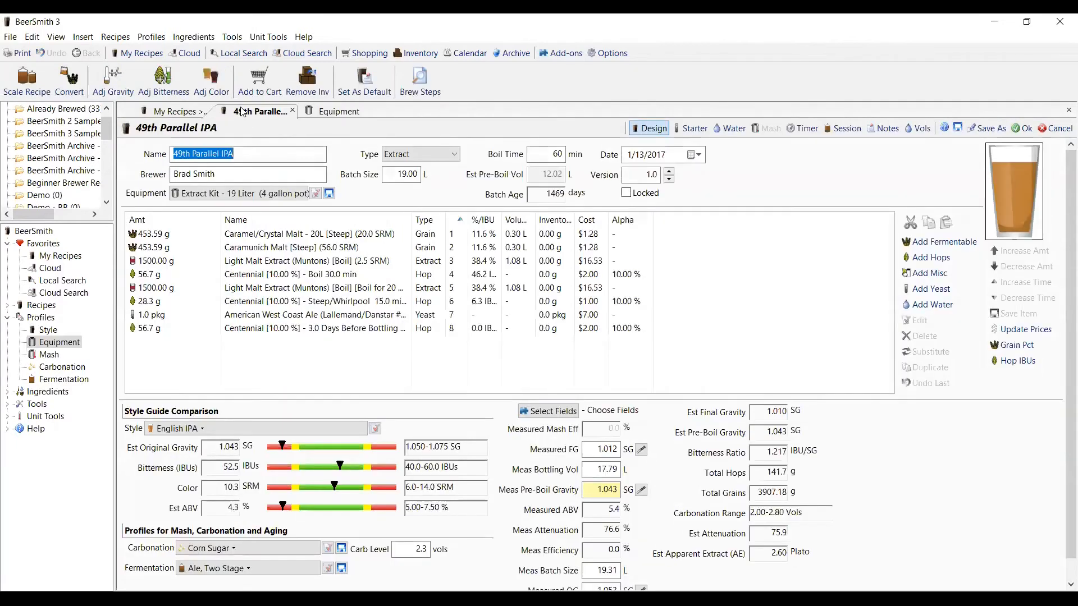
{"action": "mouse_move", "coordinate": [245, 335]}
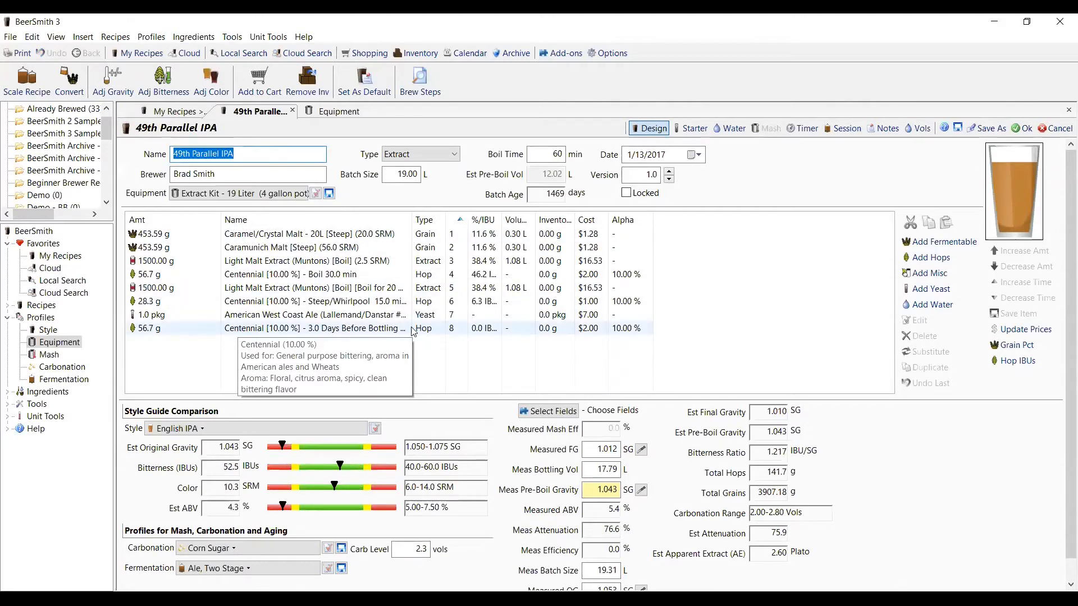
- Assign the Beginner Brewer Demo Setup equipment profile to the 49th Parallel IPA recipe
{"action": "left_click", "coordinate": [271, 194]}
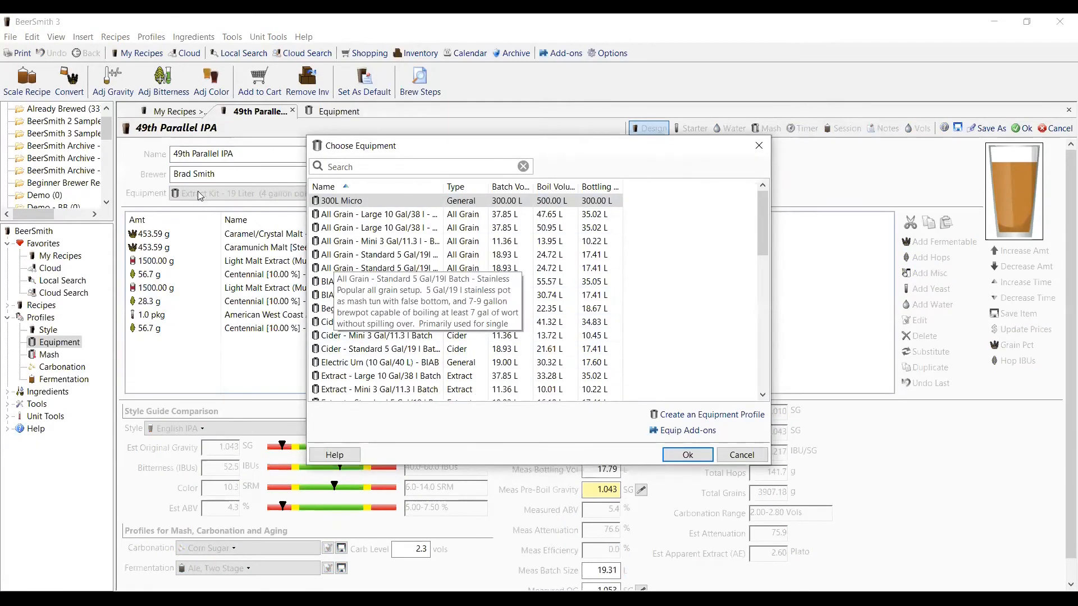
{"action": "left_click", "coordinate": [336, 311]}
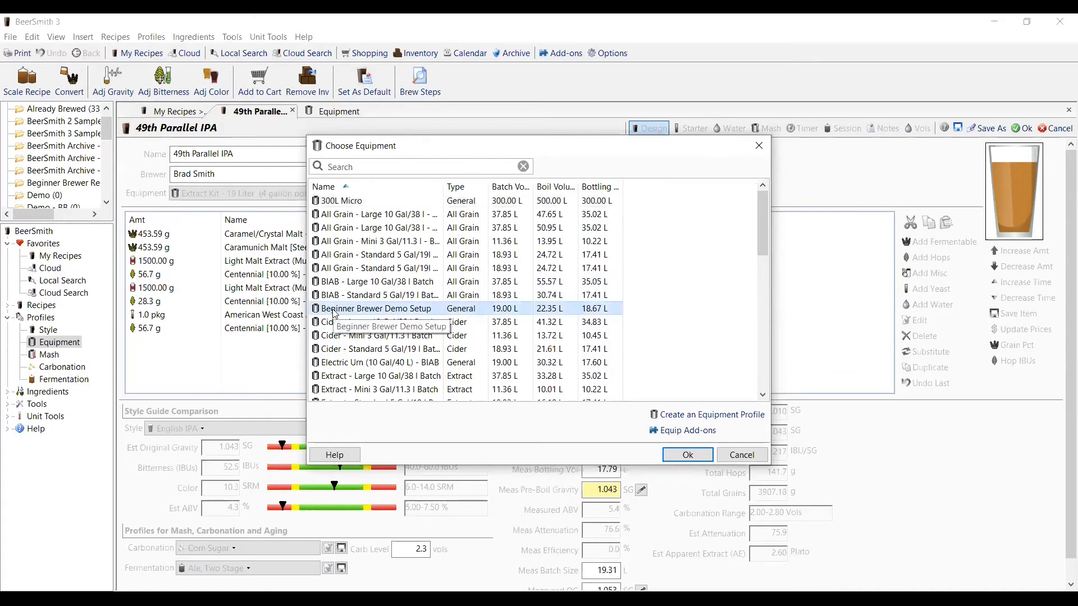
{"action": "left_click", "coordinate": [686, 455]}
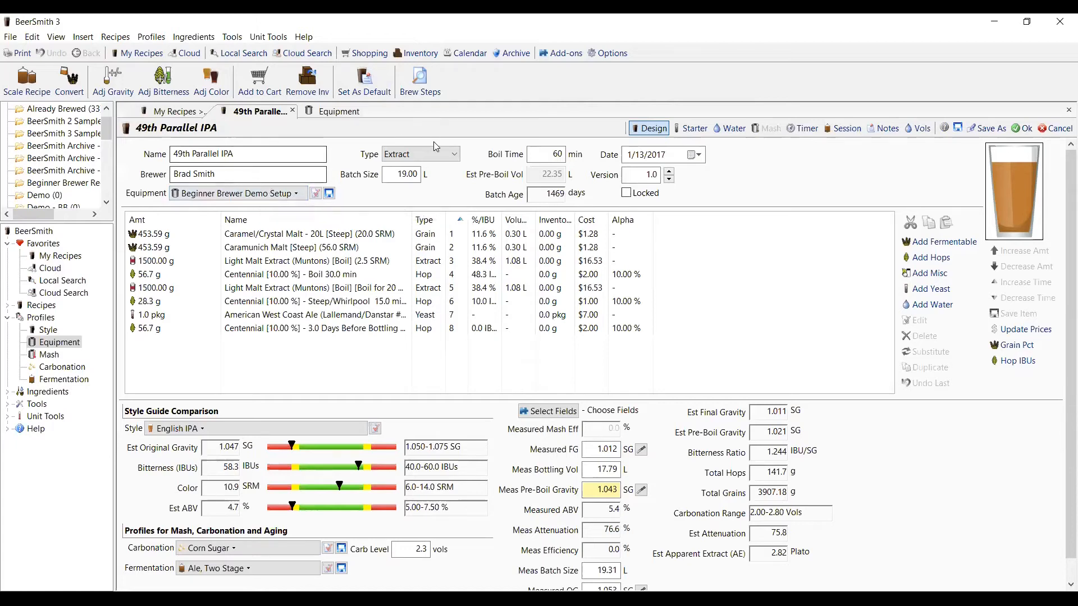
- Keep the recipe type as Extract and set the recipe date to 1/21/2021
{"action": "left_click", "coordinate": [452, 157]}
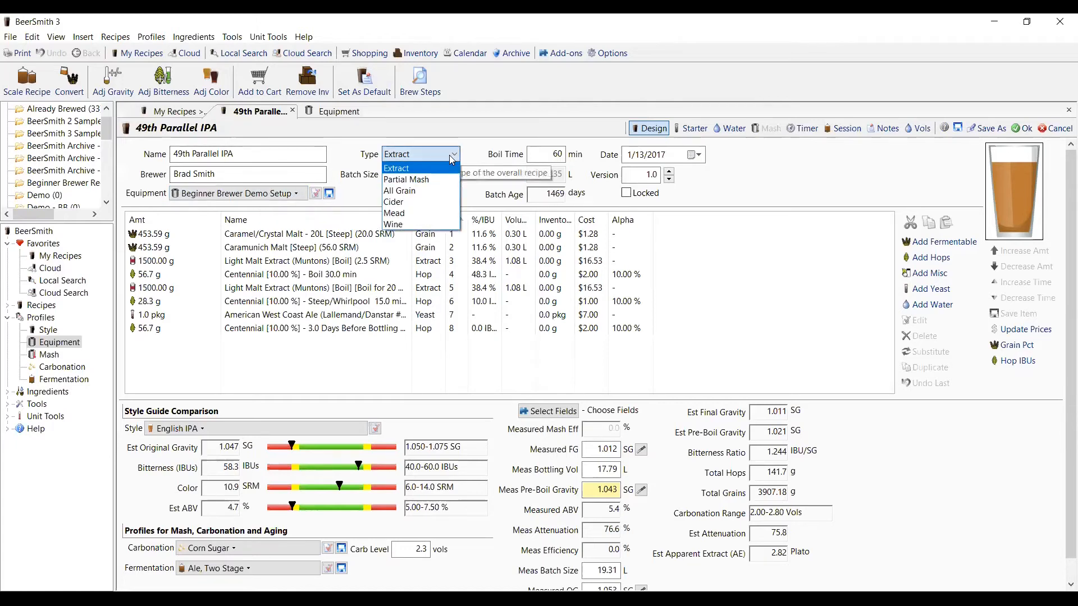
{"action": "left_click", "coordinate": [440, 168]}
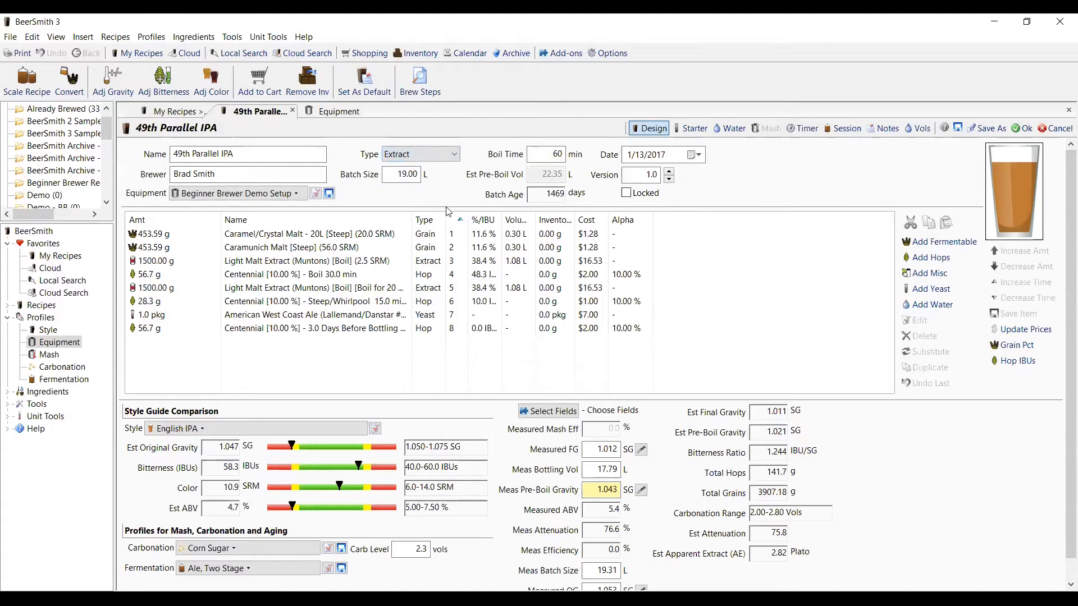
{"action": "left_click", "coordinate": [454, 158]}
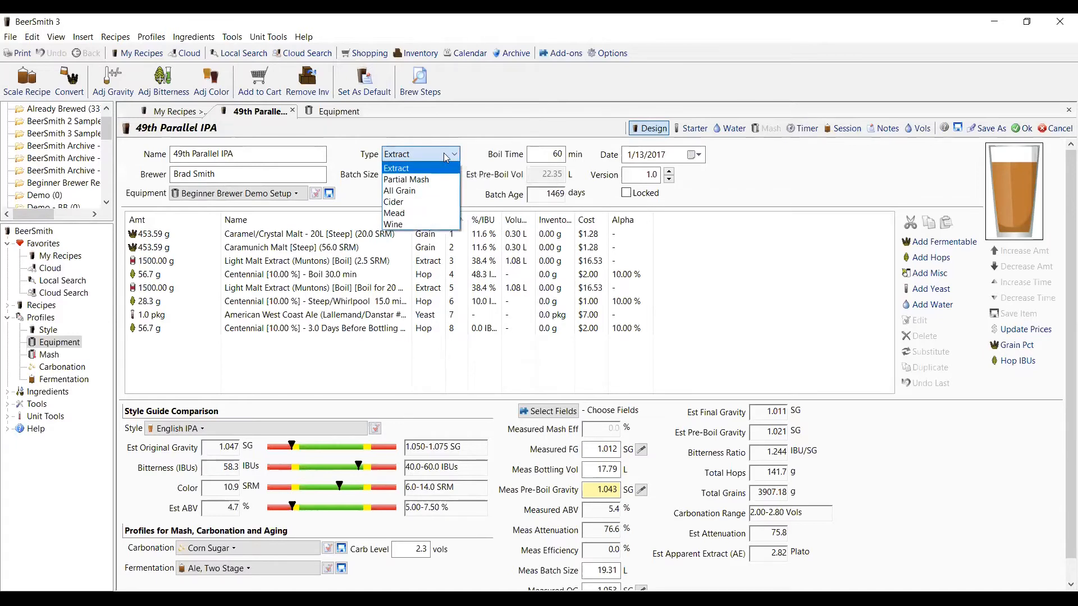
{"action": "left_click", "coordinate": [454, 154]}
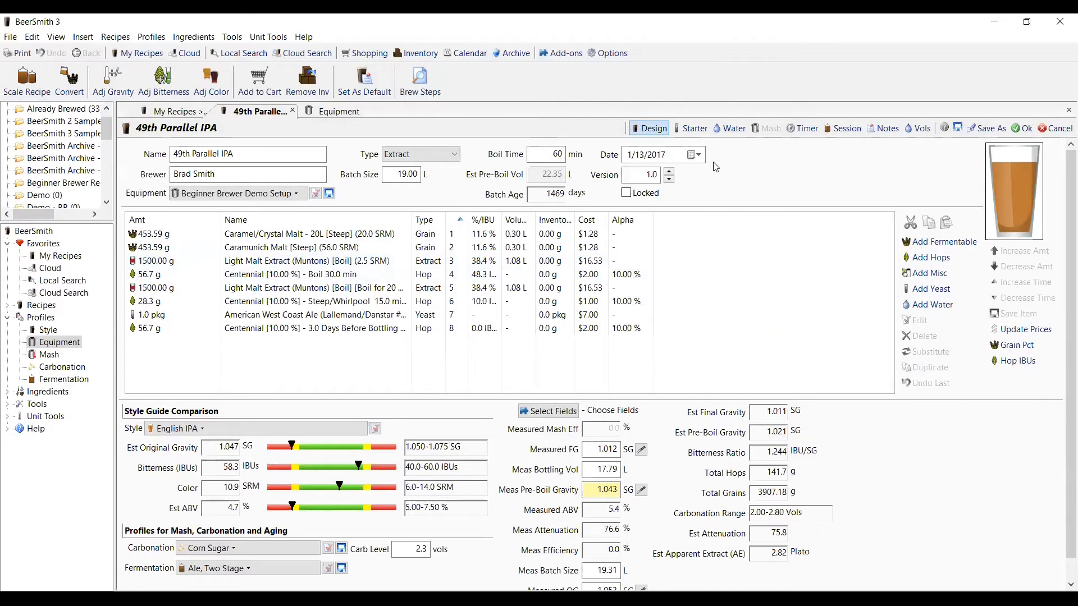
{"action": "left_click", "coordinate": [694, 155]}
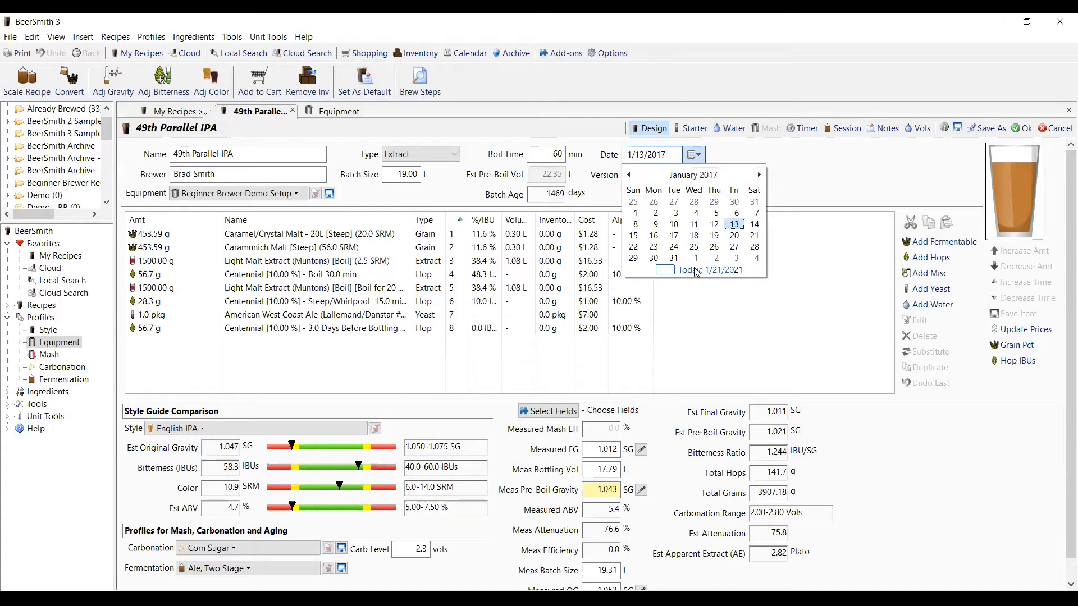
{"action": "left_click", "coordinate": [676, 271]}
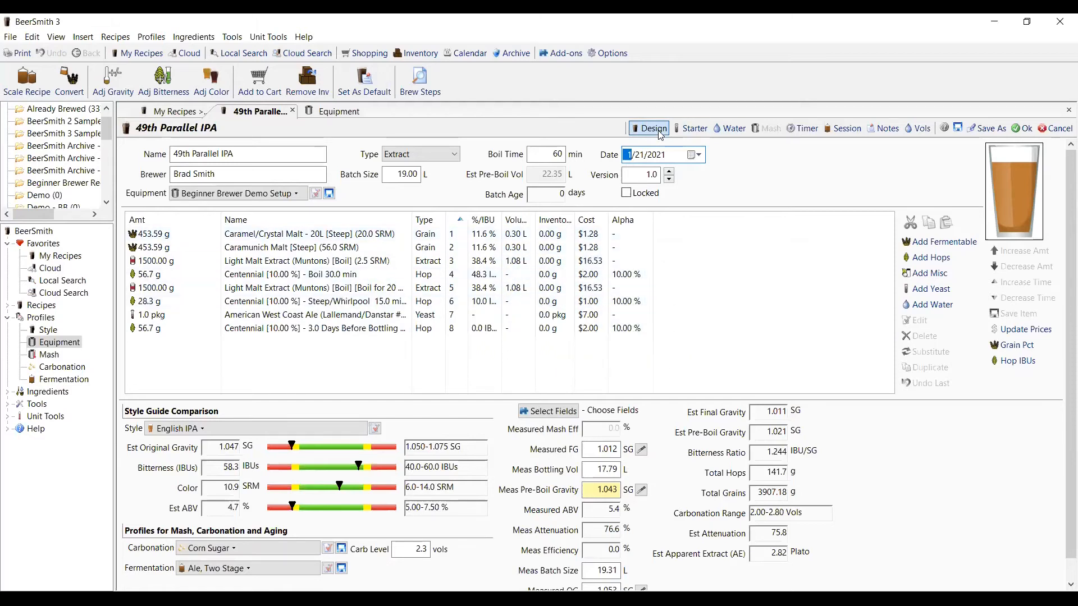
- Add the Brewtek American Microbrewery Ale #1 (CL-0010) yeast to the recipe from the yeast starter page
{"action": "left_click", "coordinate": [691, 132]}
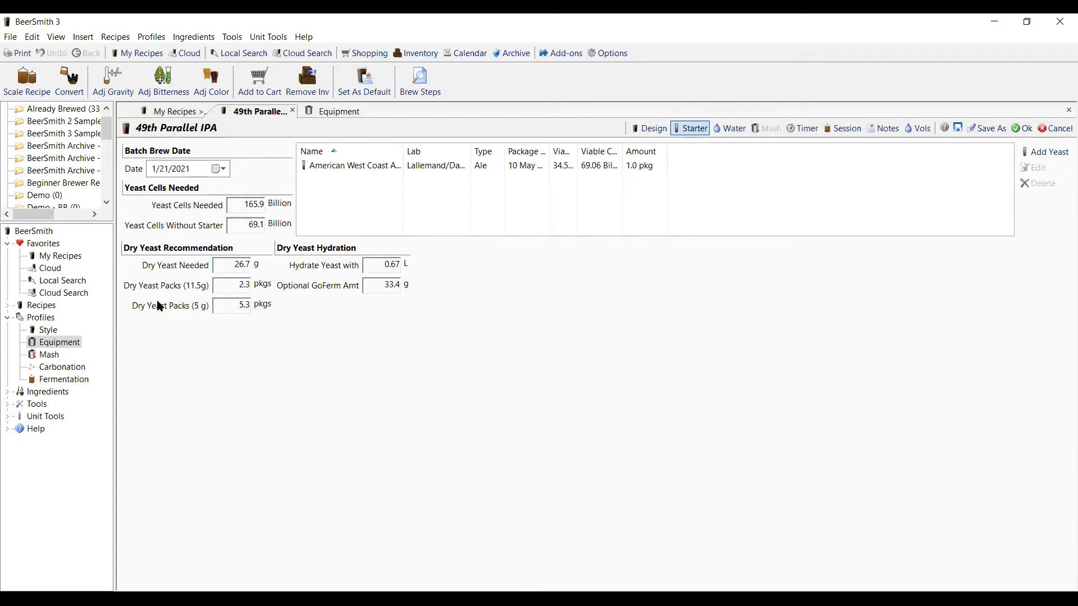
{"action": "mouse_move", "coordinate": [325, 168]}
{"action": "left_click", "coordinate": [1061, 160]}
{"action": "left_click", "coordinate": [435, 257]}
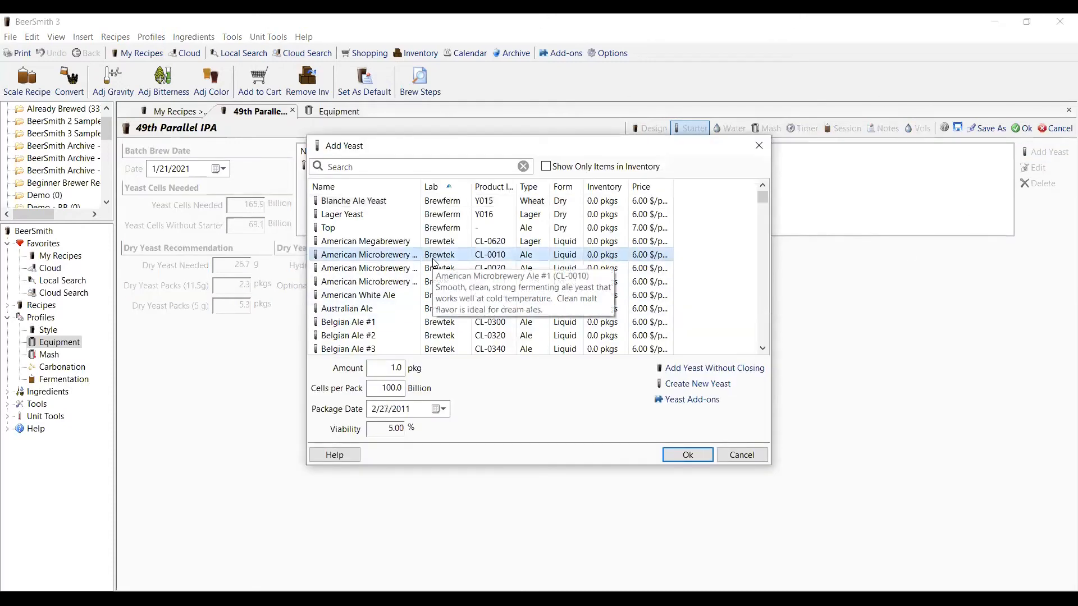
{"action": "double_click", "coordinate": [434, 257]}
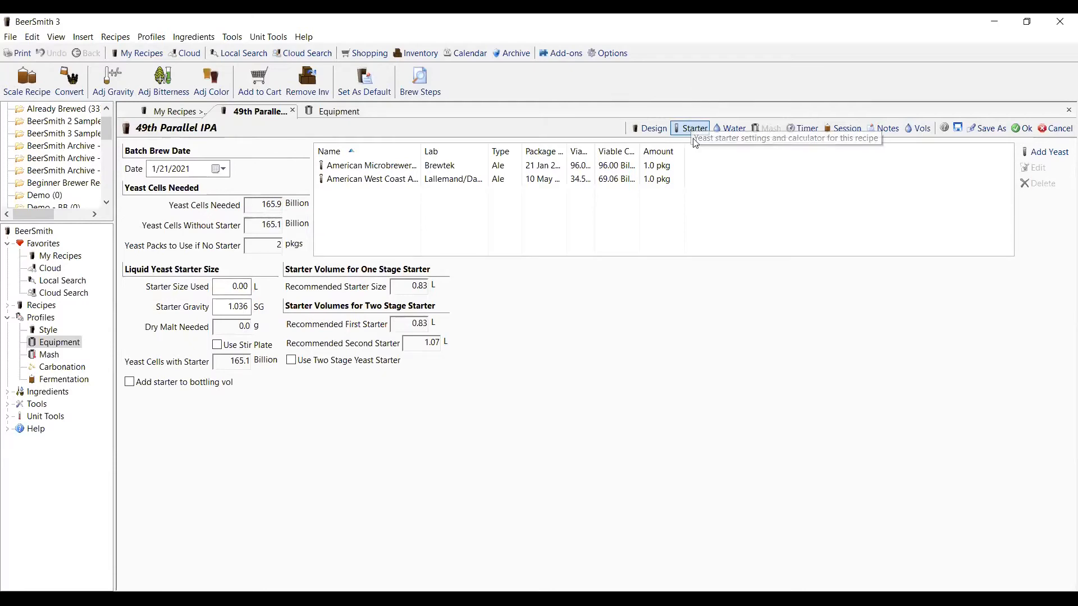
- Review the recipe's water profile, brewing session data, and taste and brewing notes
{"action": "left_click", "coordinate": [724, 133]}
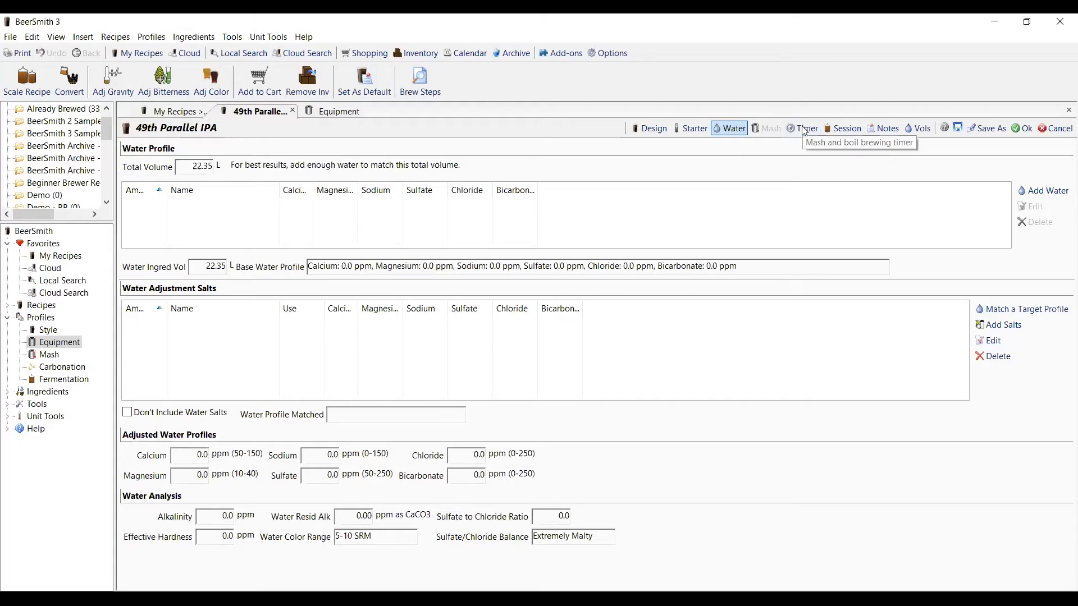
{"action": "left_click", "coordinate": [843, 130]}
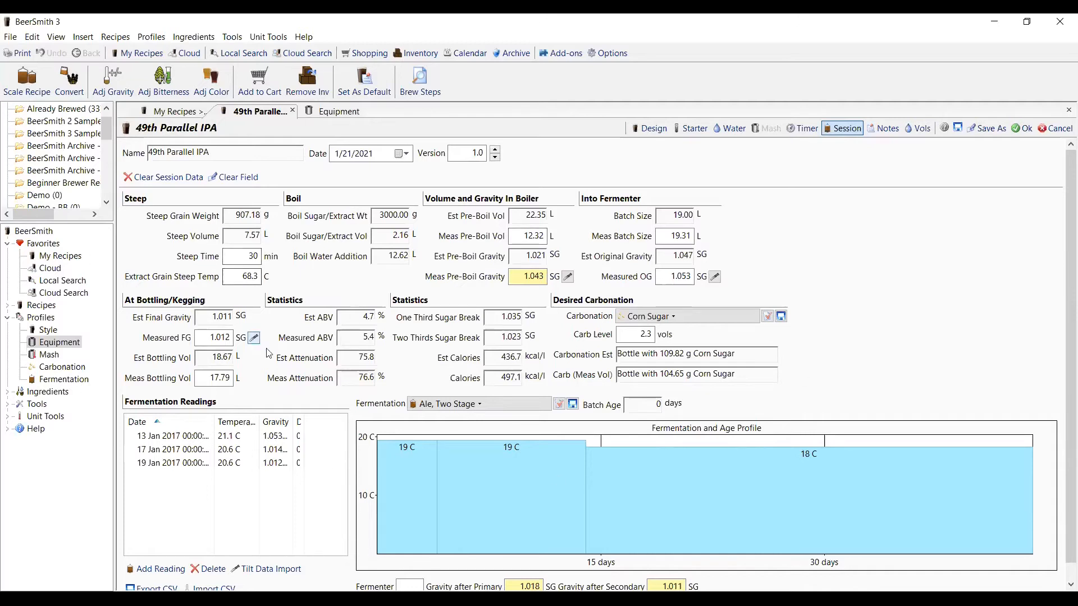
{"action": "left_click", "coordinate": [883, 132]}
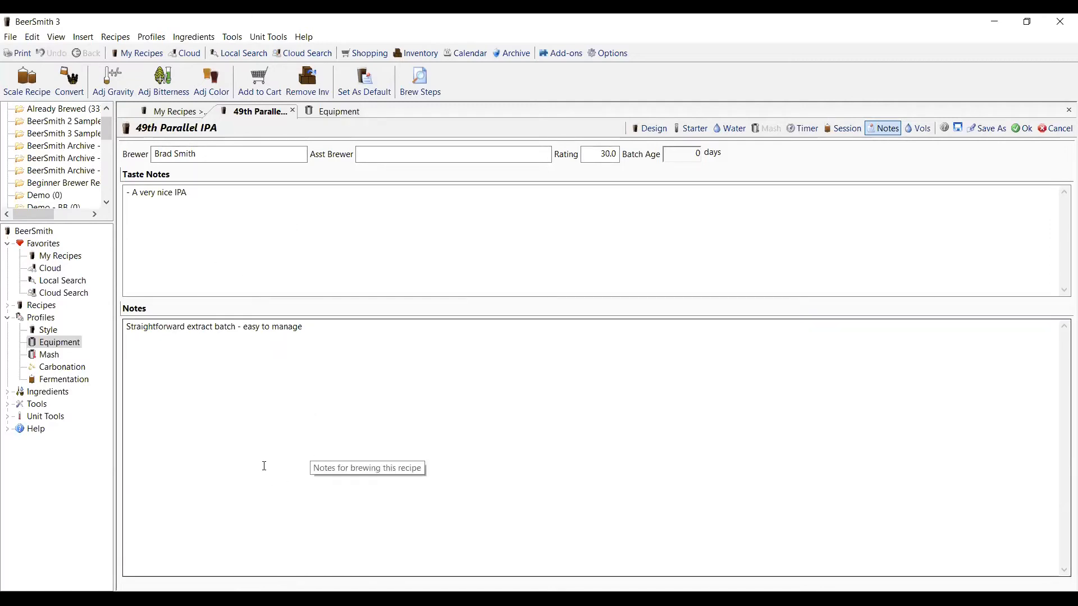
{"action": "left_click", "coordinate": [223, 237]}
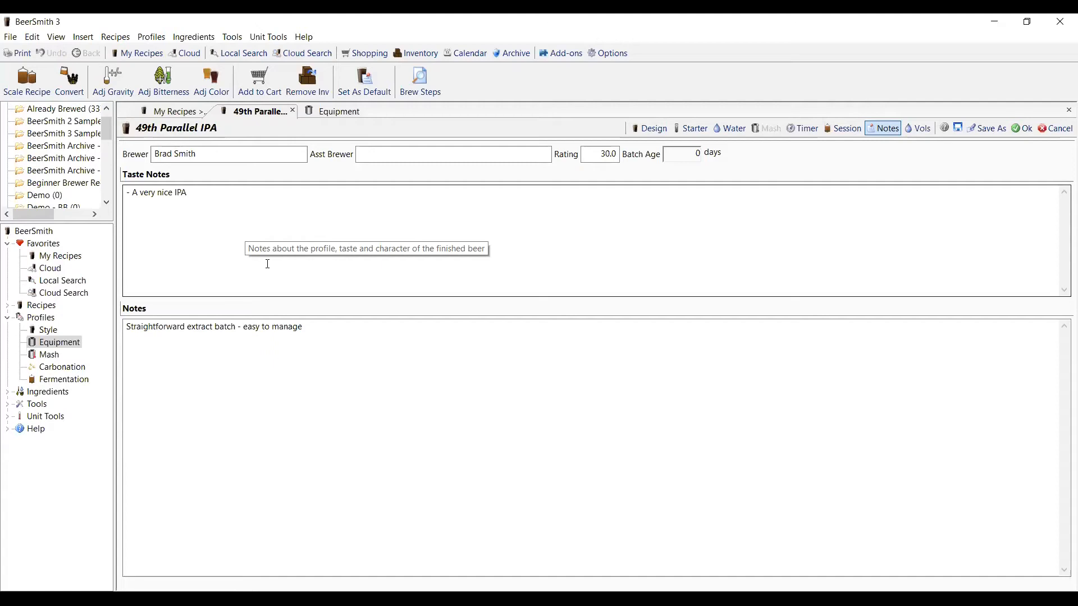
- Set the kettle top-up volume to 1 L on the recipe's volumes page and save the recipe
{"action": "left_click", "coordinate": [916, 133]}
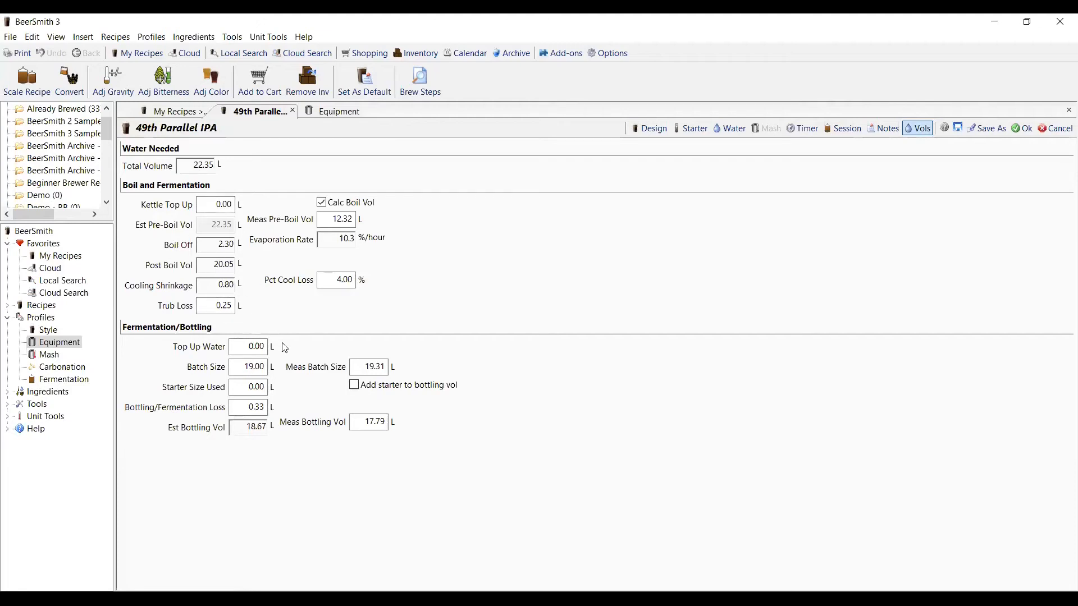
{"action": "left_click", "coordinate": [208, 206]}
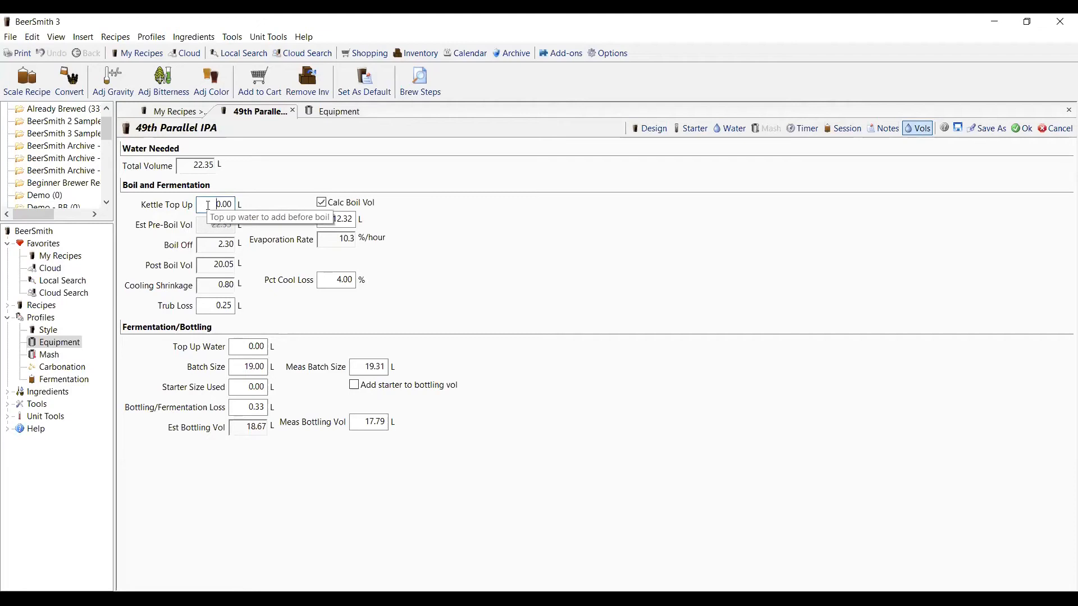
{"action": "left_click_drag", "start_coordinate": [210, 204], "coordinate": [240, 206]}
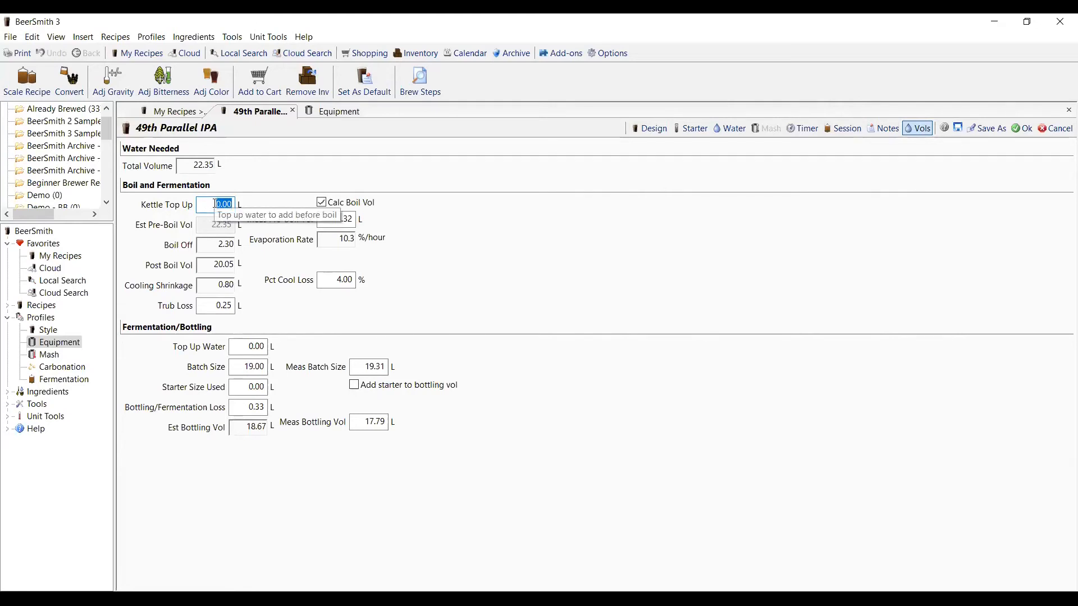
{"action": "type", "text": "1"}
{"action": "left_click", "coordinate": [337, 280]}
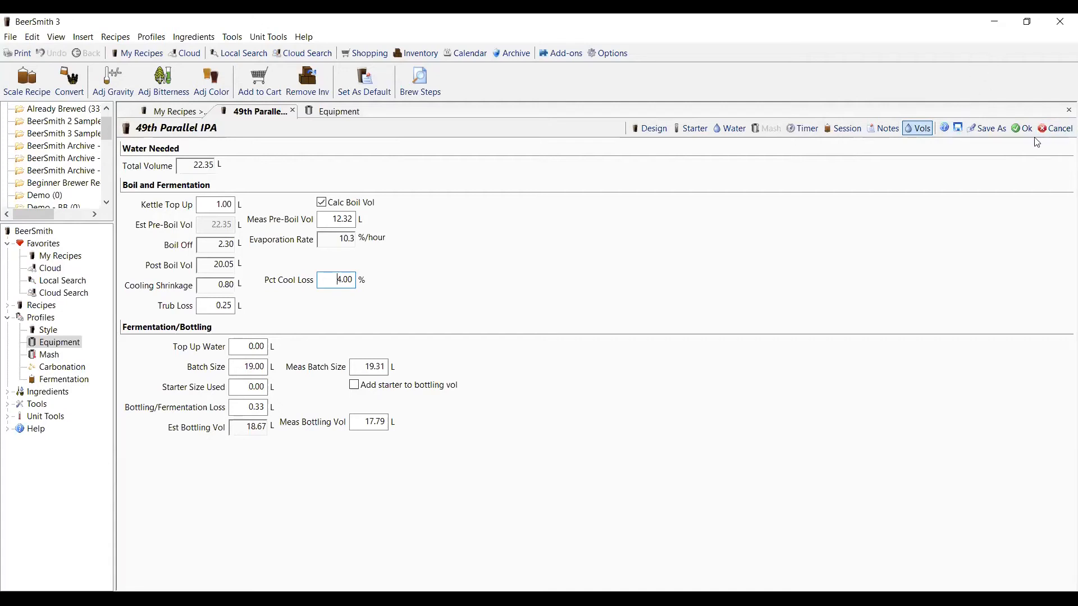
{"action": "left_click", "coordinate": [1020, 130]}
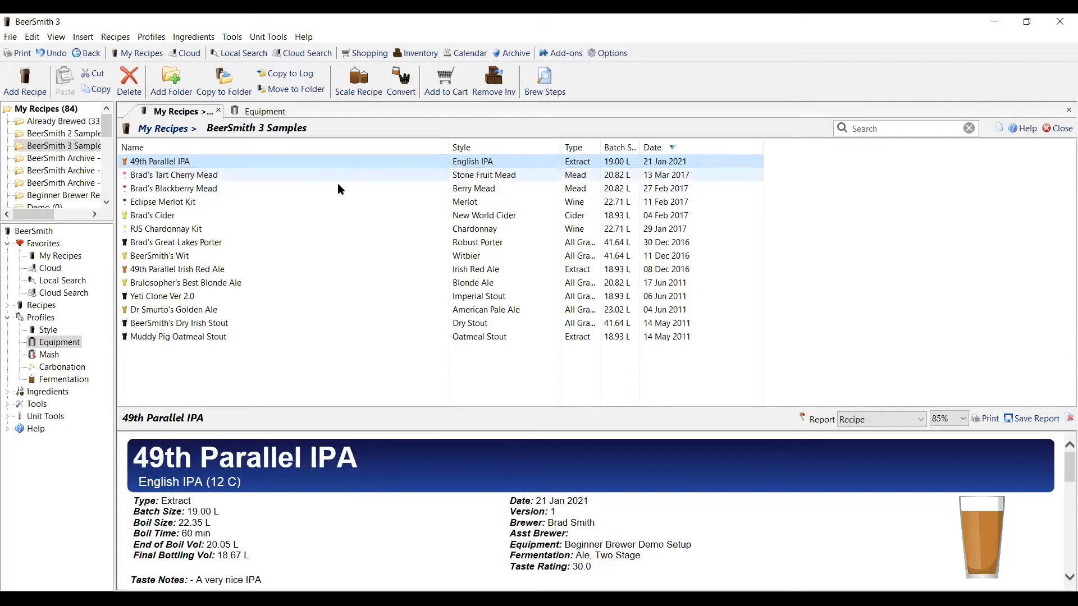
- Reopen the saved 49th Parallel IPA recipe from the sample list without renaming it
{"action": "left_click", "coordinate": [175, 162]}
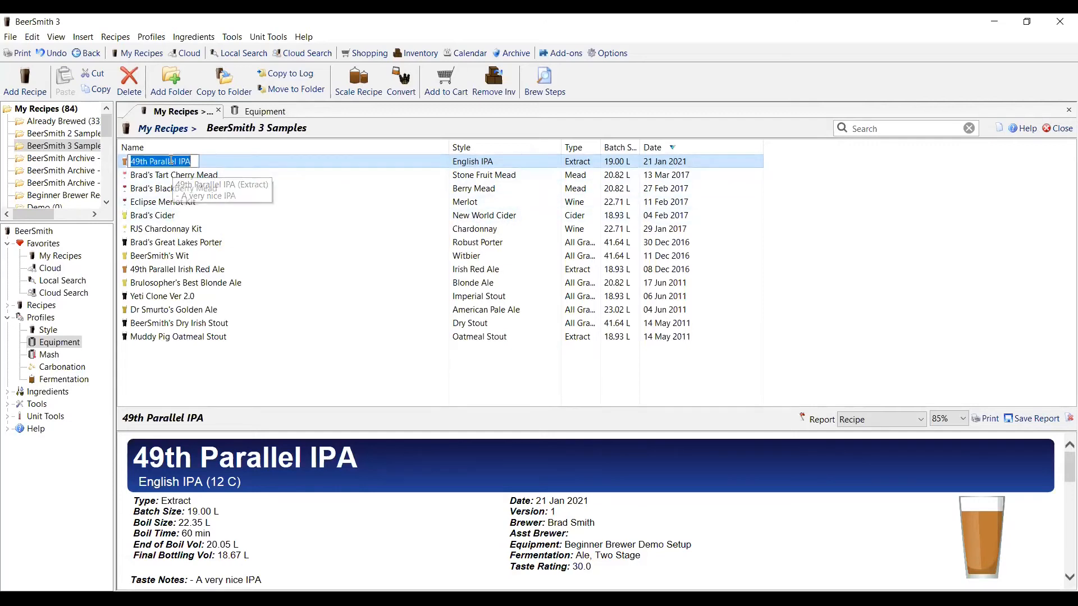
{"action": "left_click", "coordinate": [157, 216]}
{"action": "double_click", "coordinate": [163, 162]}
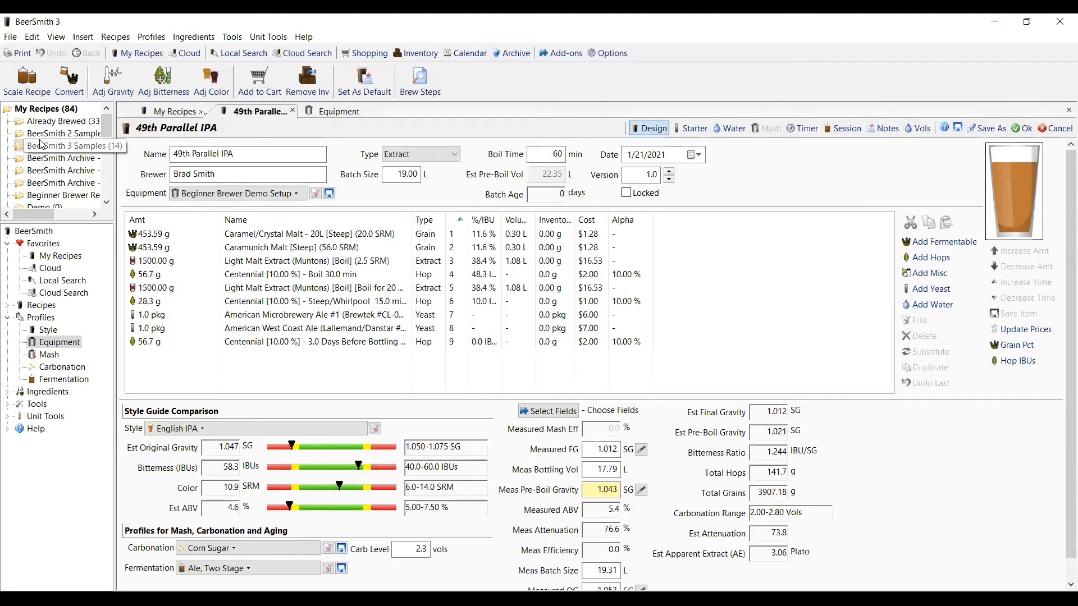
{"action": "left_click", "coordinate": [204, 173]}
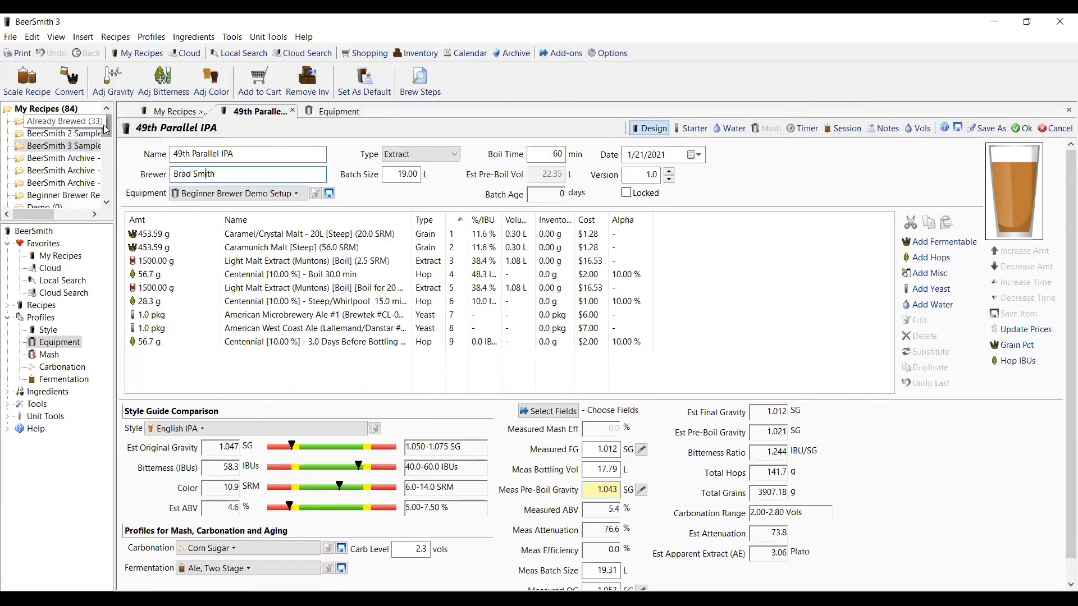
- Open the add-ons manager and browse the full list of uninstalled add-ons
{"action": "left_click", "coordinate": [16, 37]}
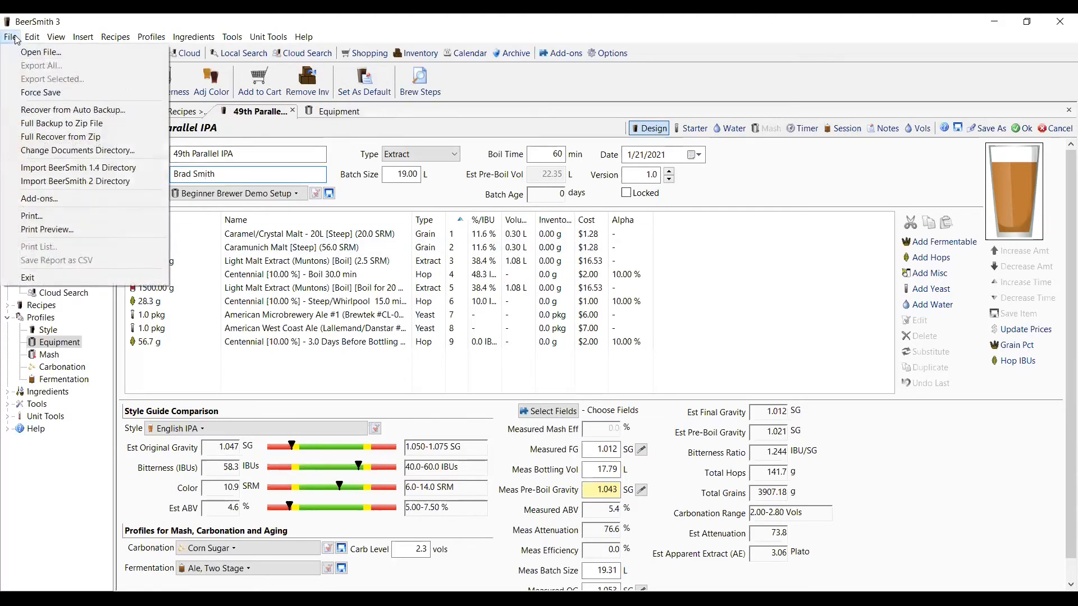
{"action": "left_click", "coordinate": [52, 200]}
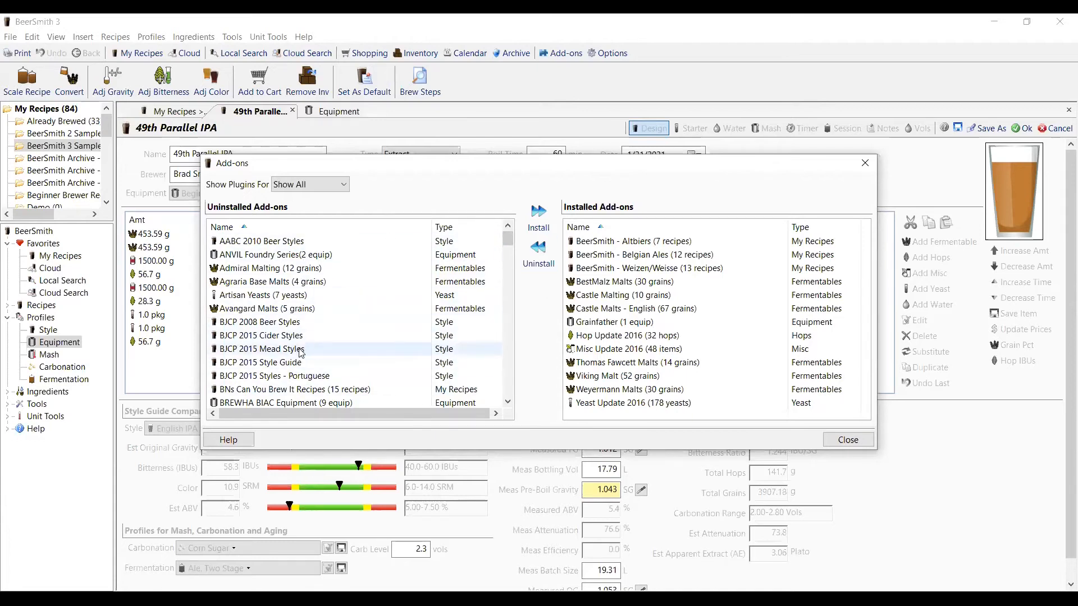
{"action": "left_click", "coordinate": [239, 325]}
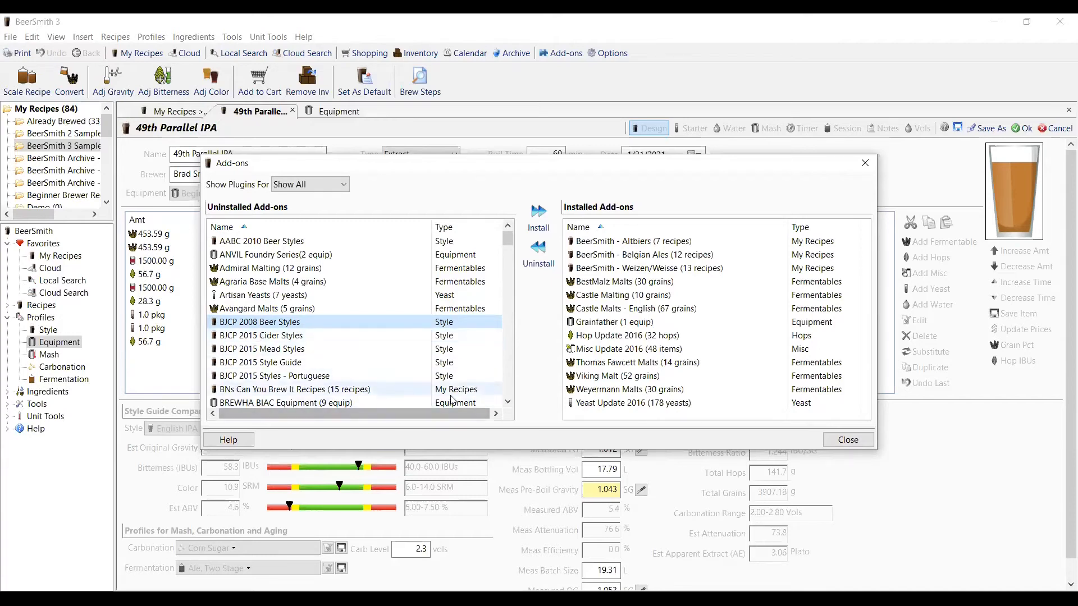
{"action": "left_click", "coordinate": [508, 402]}
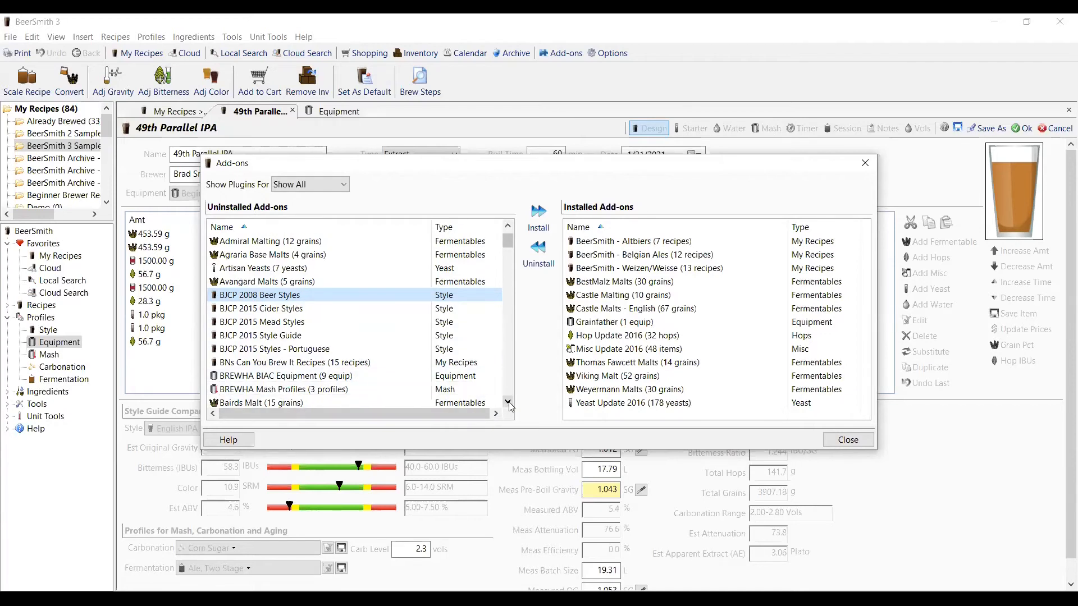
{"action": "left_click_drag", "start_coordinate": [508, 240], "coordinate": [508, 253]}
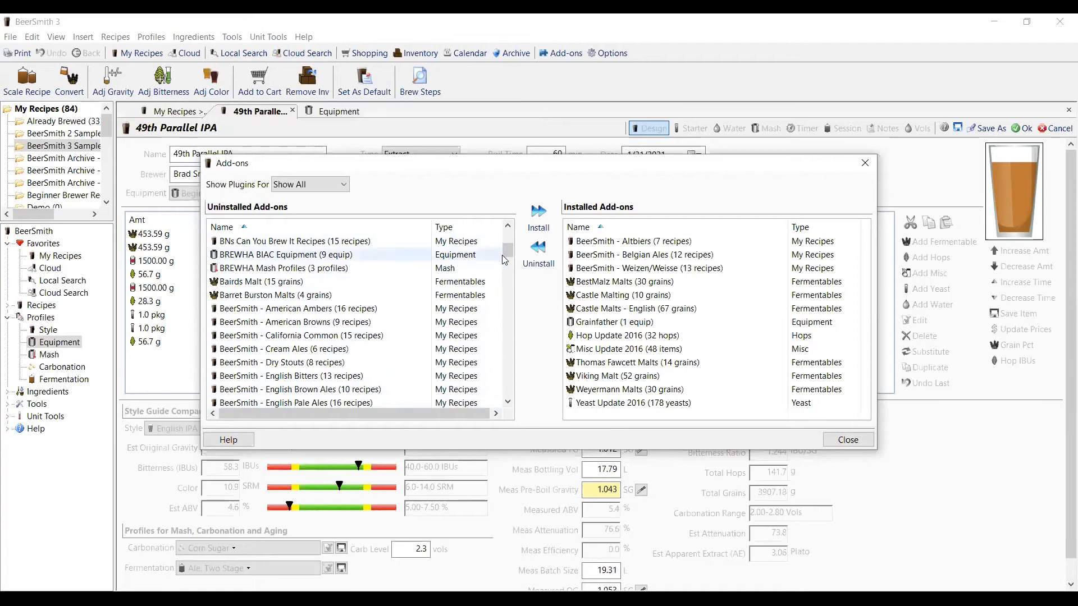
{"action": "scroll", "coordinate": [507, 255], "scroll_direction": "down", "scroll_amount": 4}
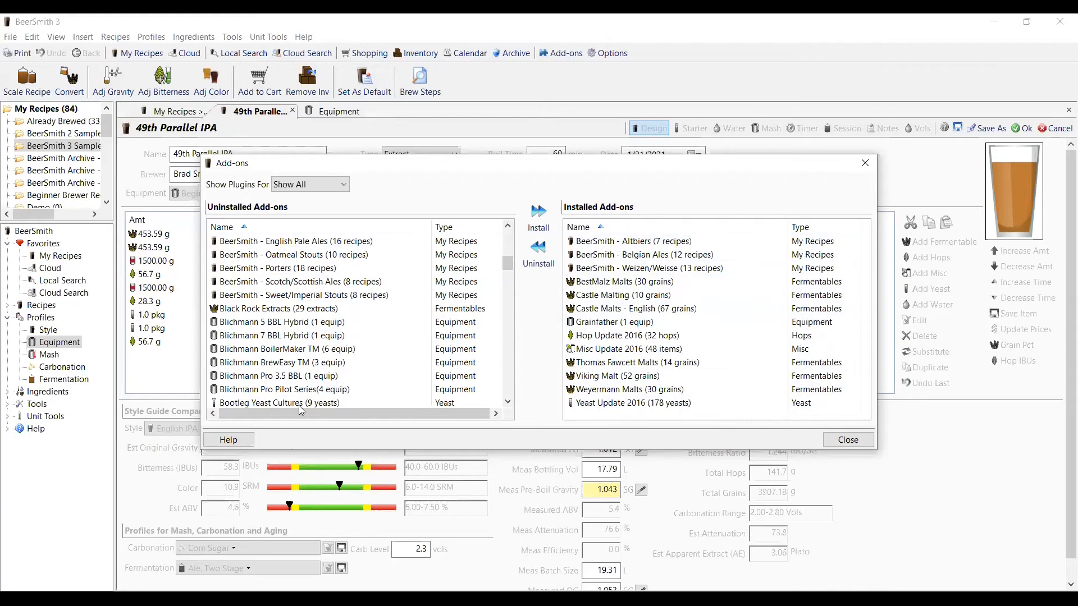
{"action": "left_click_drag", "start_coordinate": [506, 273], "coordinate": [507, 239]}
- Filter the add-ons to show only Recipes and look through the uninstalled recipe packs
{"action": "left_click", "coordinate": [322, 186]}
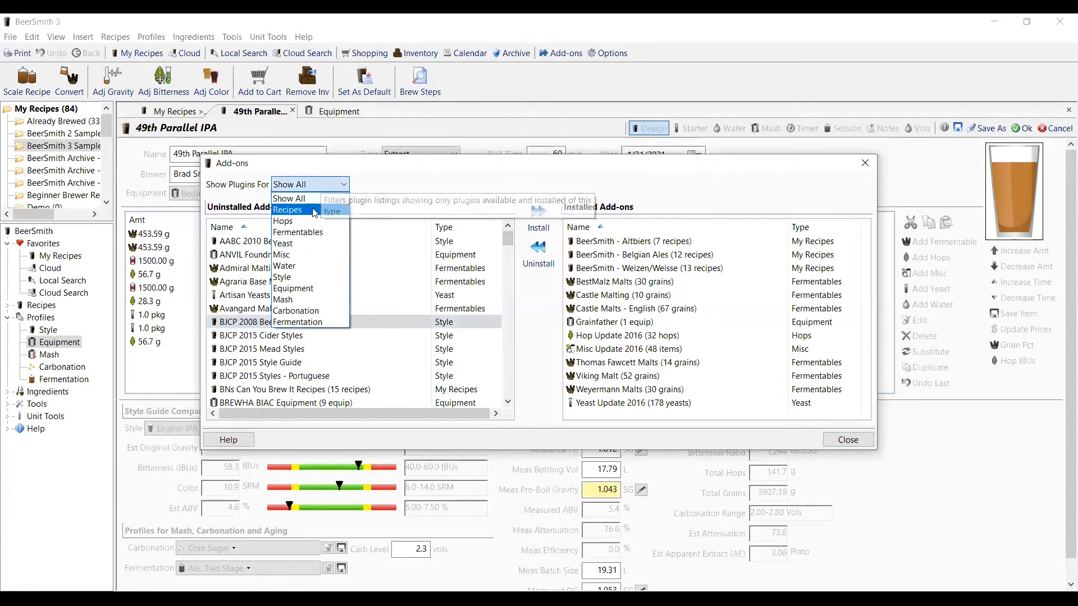
{"action": "left_click", "coordinate": [313, 210]}
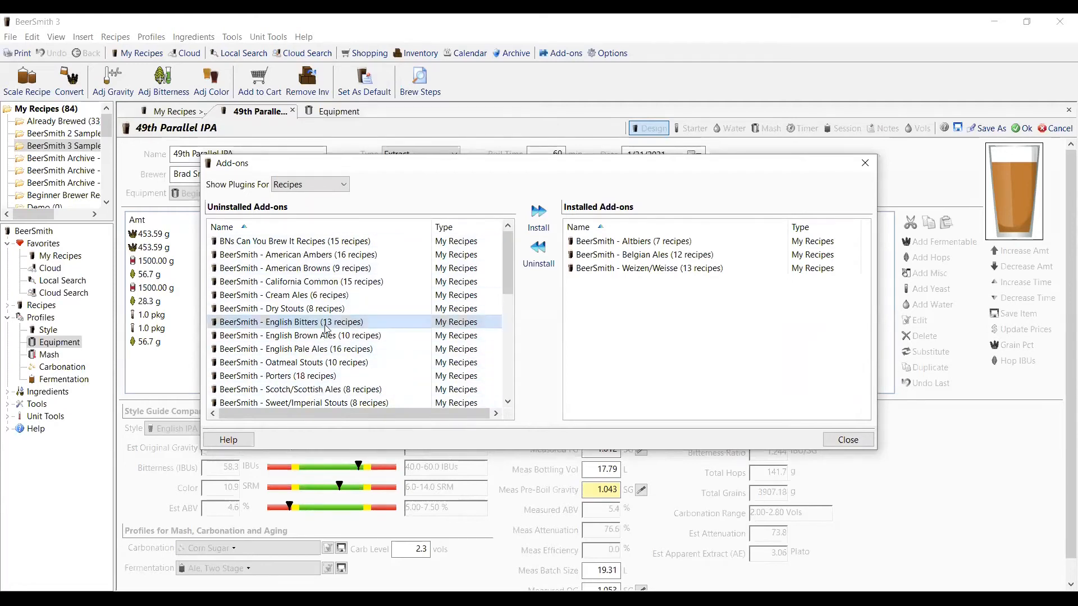
{"action": "left_click_drag", "start_coordinate": [507, 279], "coordinate": [509, 350]}
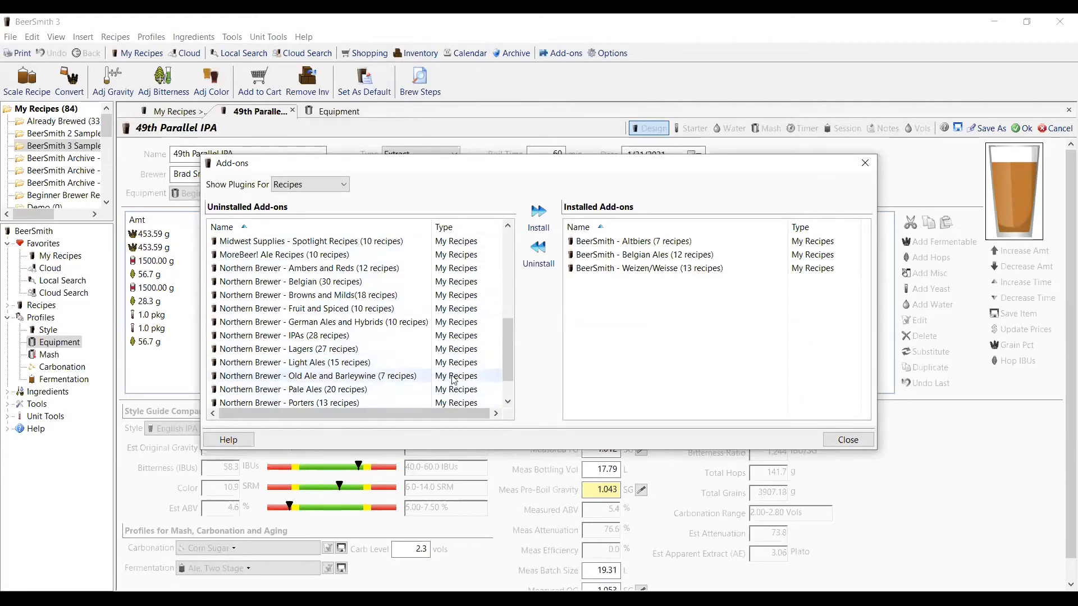
{"action": "left_click_drag", "start_coordinate": [505, 361], "coordinate": [504, 273]}
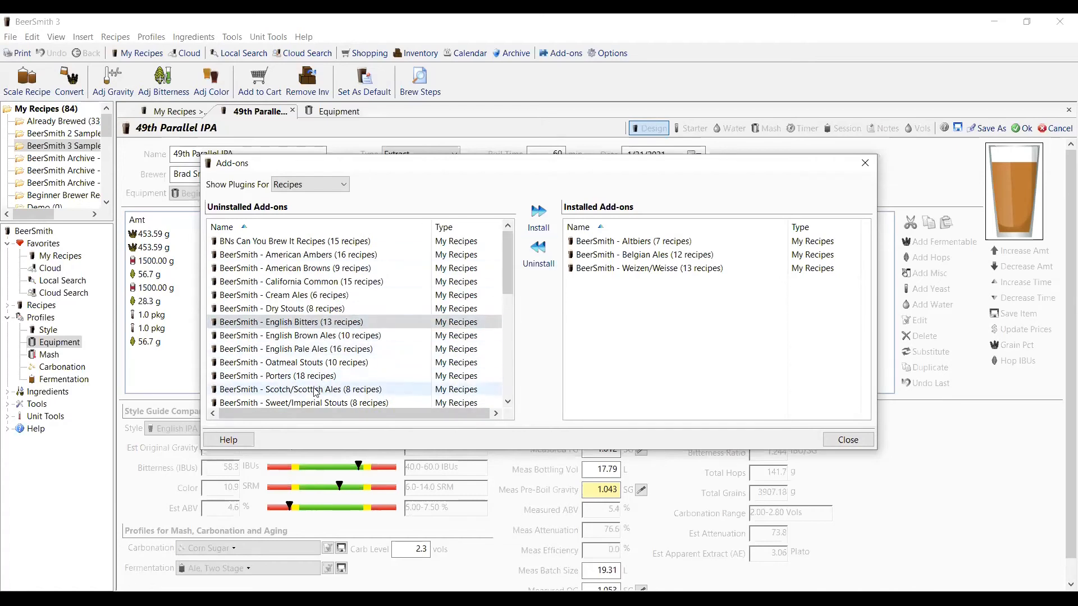
- Install the "BeerSmith - English Pale Ales (16 recipes)" add-on and close the add-ons manager
{"action": "left_click", "coordinate": [308, 350]}
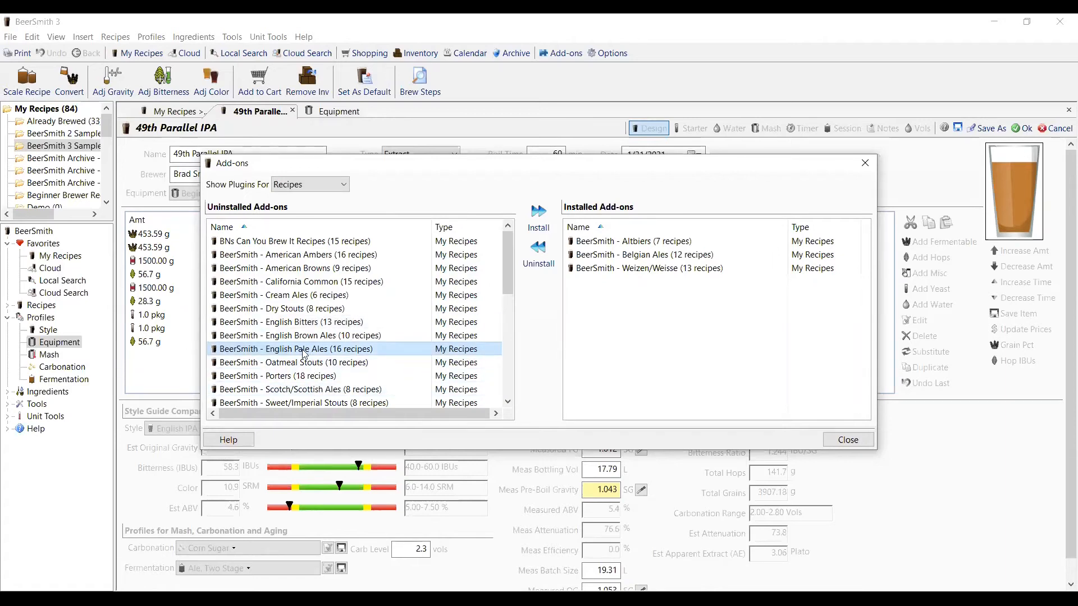
{"action": "left_click", "coordinate": [535, 212]}
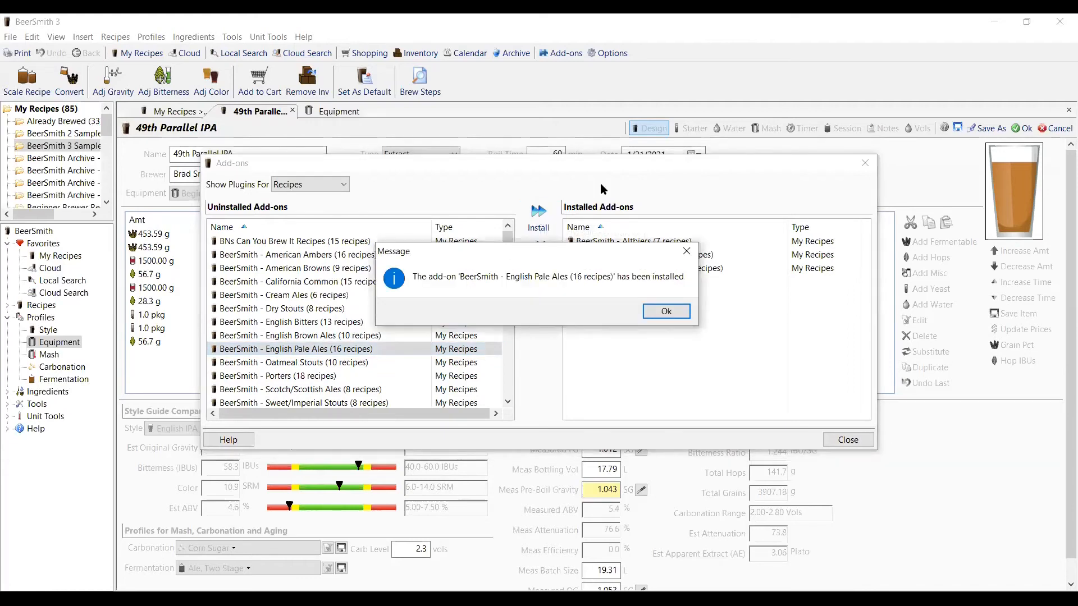
{"action": "left_click", "coordinate": [664, 312]}
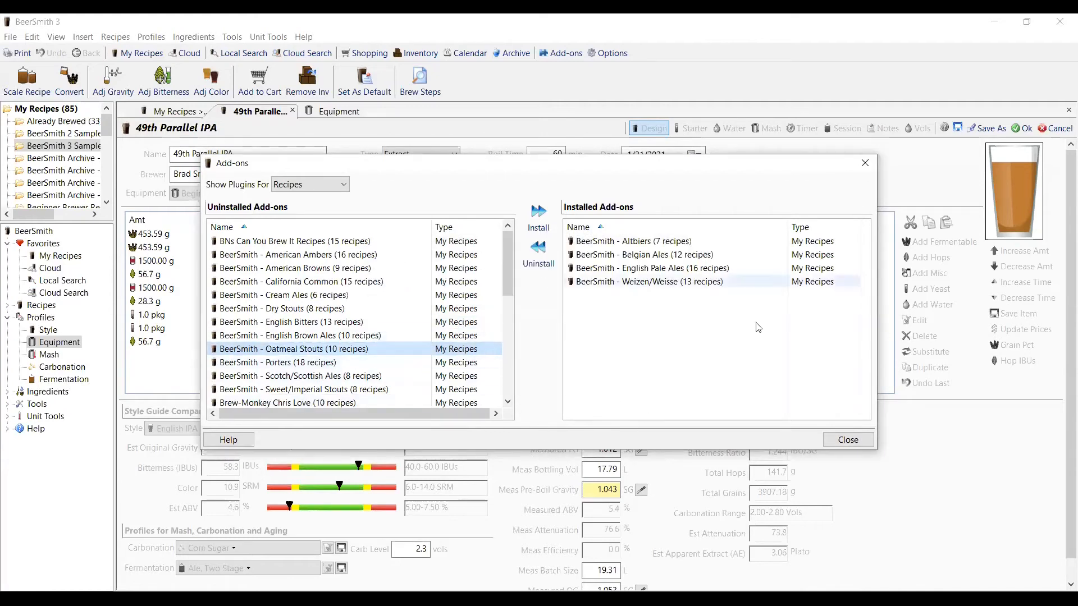
{"action": "left_click", "coordinate": [859, 442]}
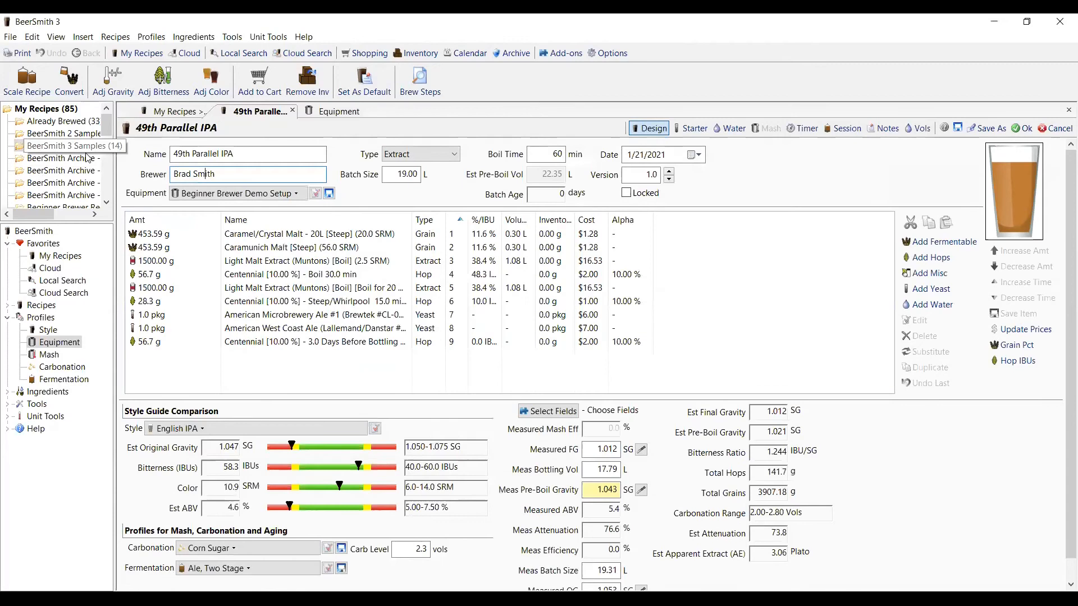
- Enlarge the recipe folder tree in width and height and open the BeerSmith Archive - English Pale Ale folder
{"action": "left_click_drag", "start_coordinate": [116, 185], "coordinate": [231, 194]}
{"action": "left_click_drag", "start_coordinate": [185, 225], "coordinate": [197, 419]}
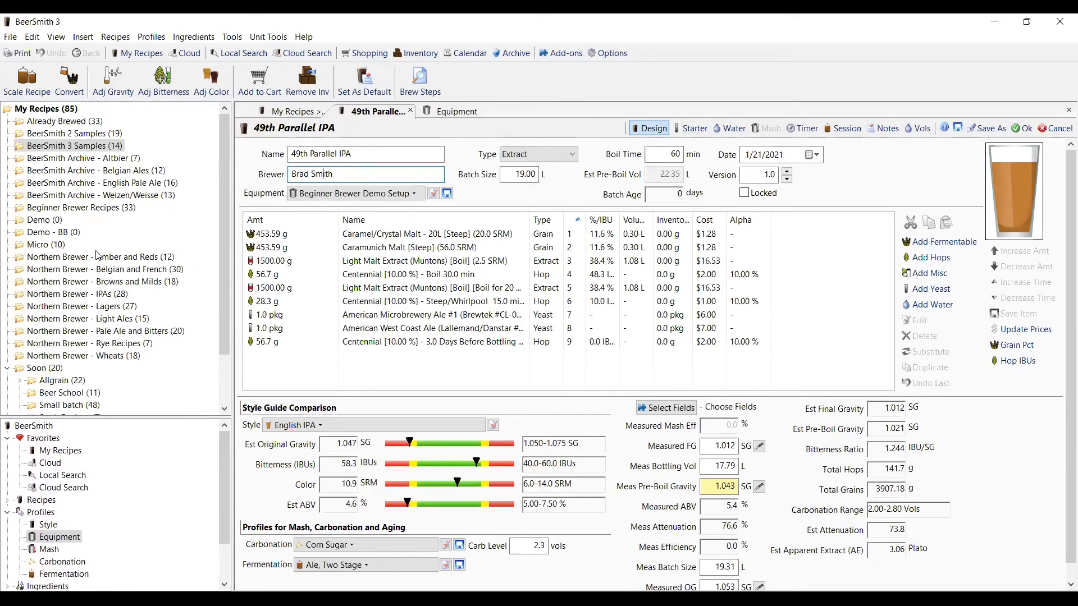
{"action": "left_click", "coordinate": [118, 184]}
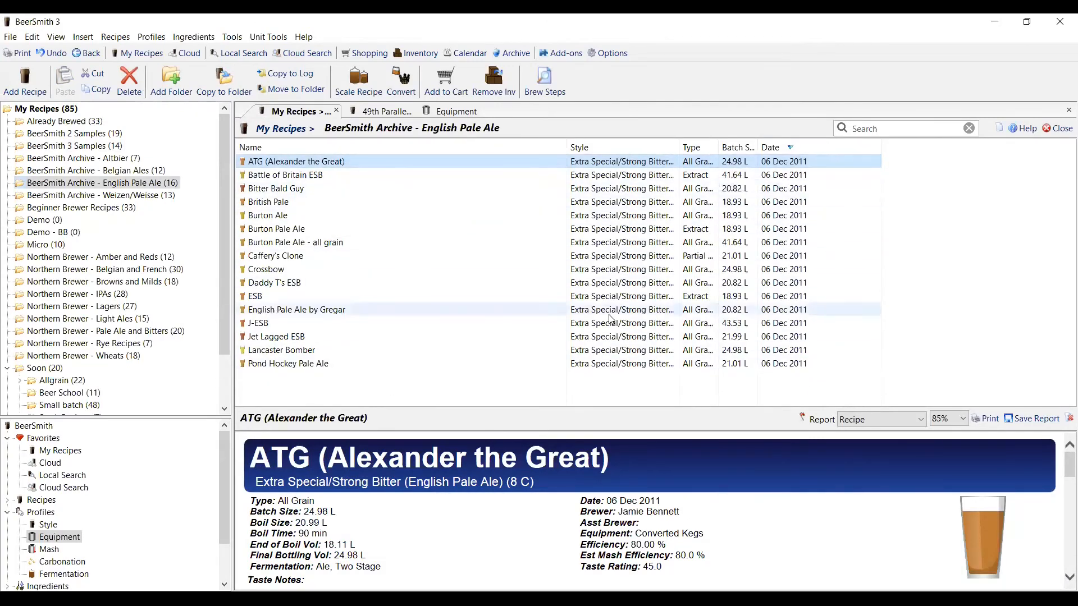
- Widen the Type and Batch Size columns of the recipe list so their contents are fully readable
{"action": "left_click_drag", "start_coordinate": [719, 147], "coordinate": [804, 146]}
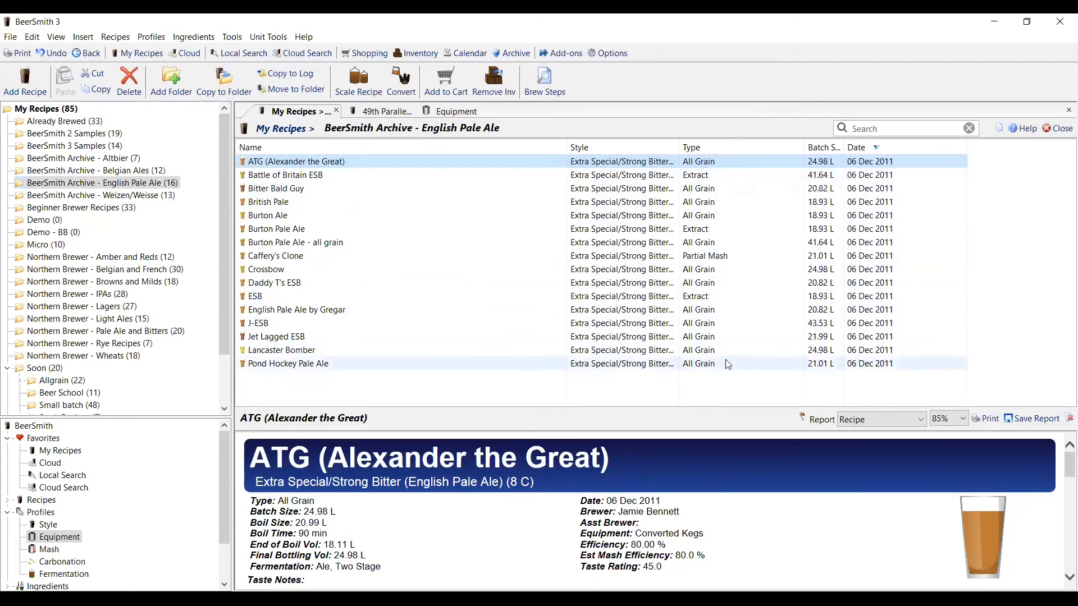
{"action": "left_click_drag", "start_coordinate": [843, 147], "coordinate": [899, 145]}
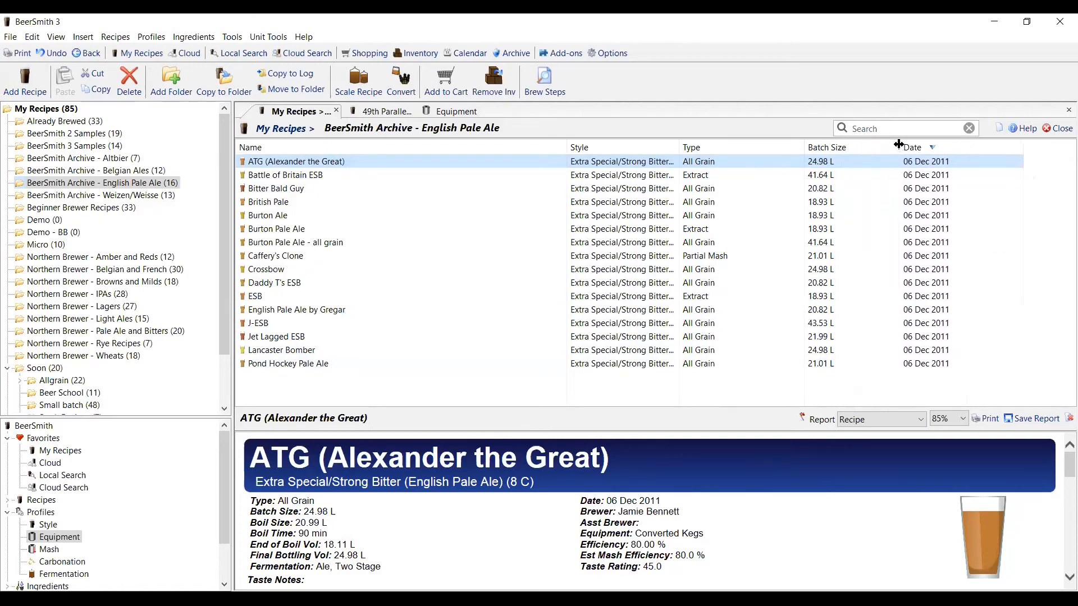
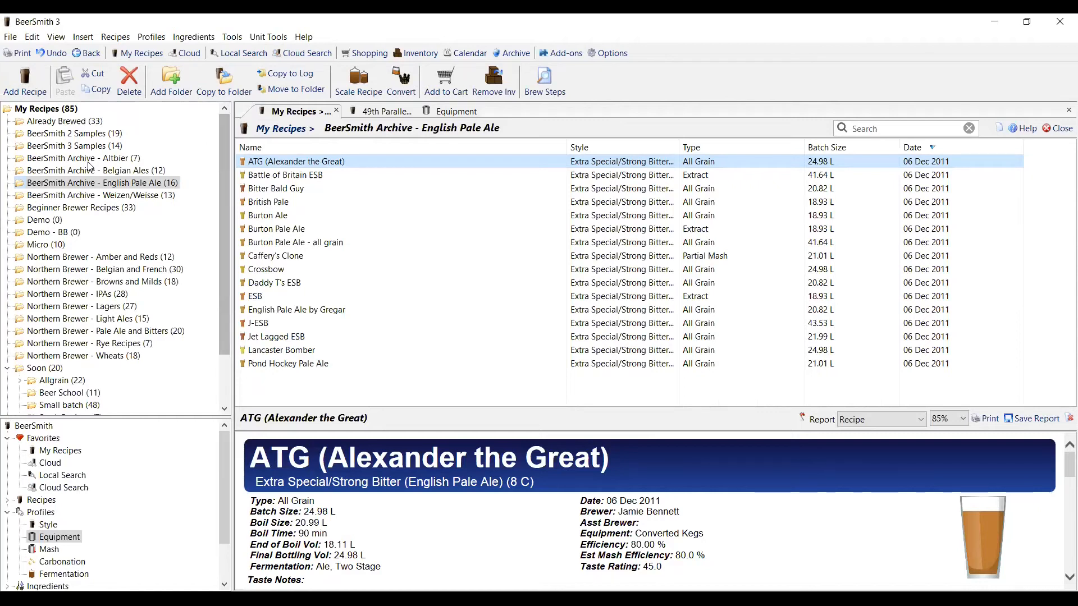
- Add a new recipe to the Beginner Brewer Recipes folder
{"action": "left_click", "coordinate": [78, 124]}
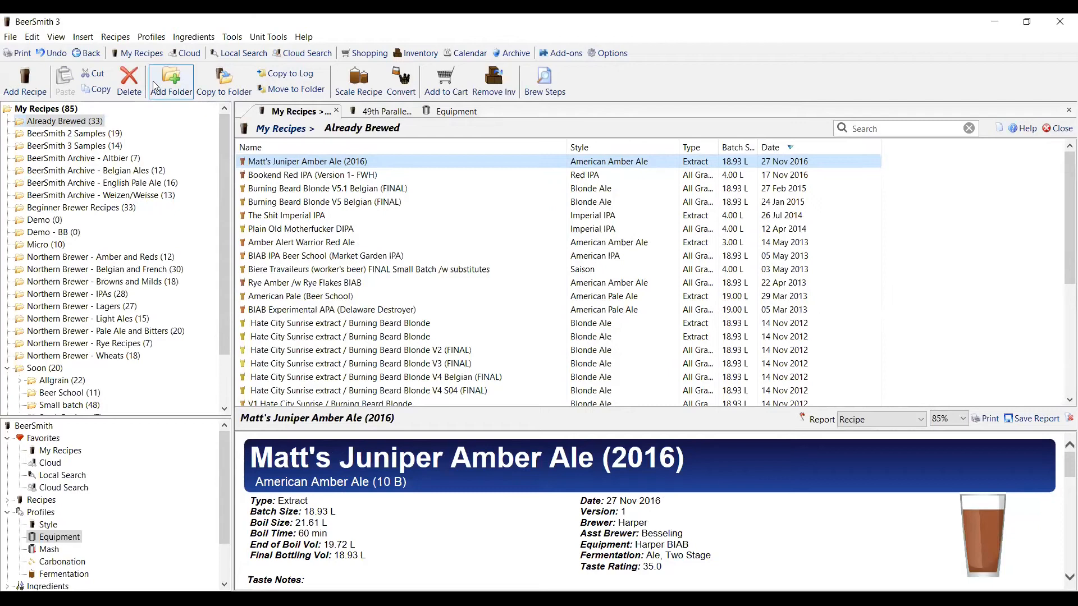
{"action": "left_click", "coordinate": [93, 211]}
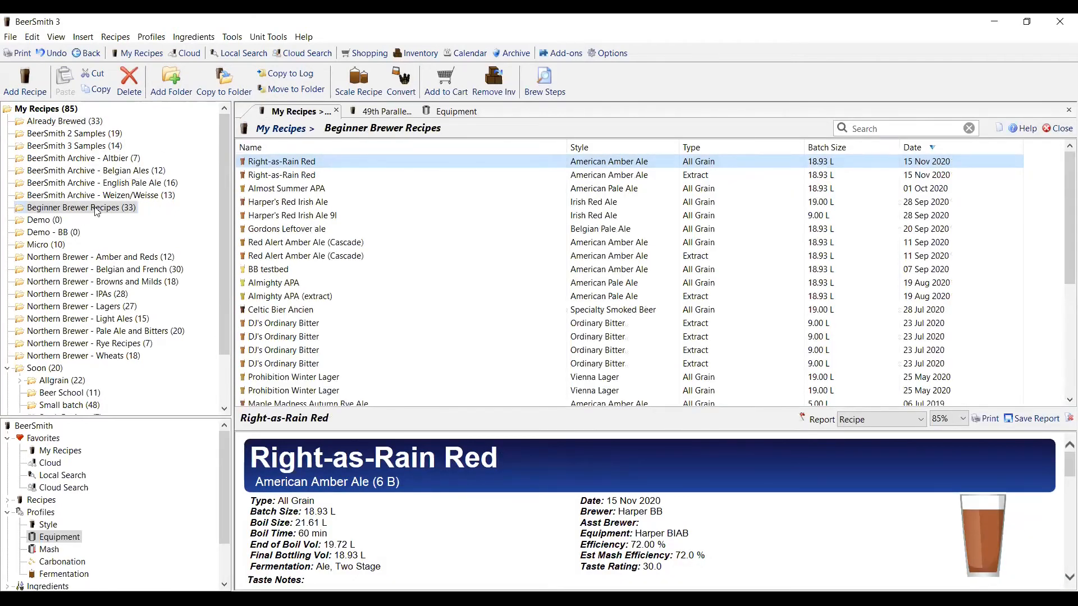
{"action": "left_click", "coordinate": [30, 88]}
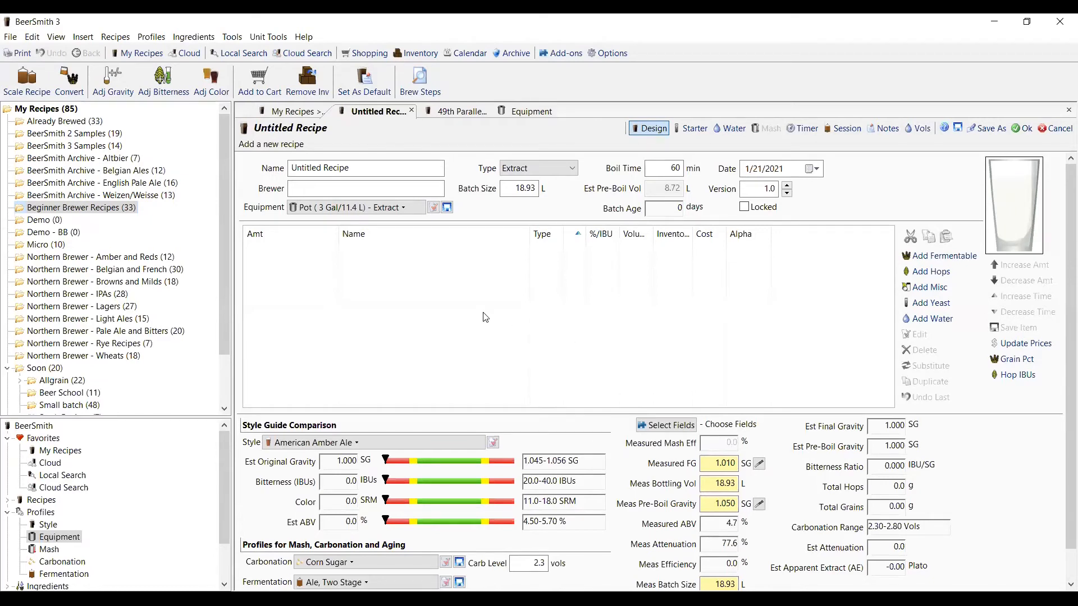
- Name the new recipe Thursday's IPA and enter the brewer's name
{"action": "double_click", "coordinate": [367, 169]}
{"action": "left_click", "coordinate": [367, 170]}
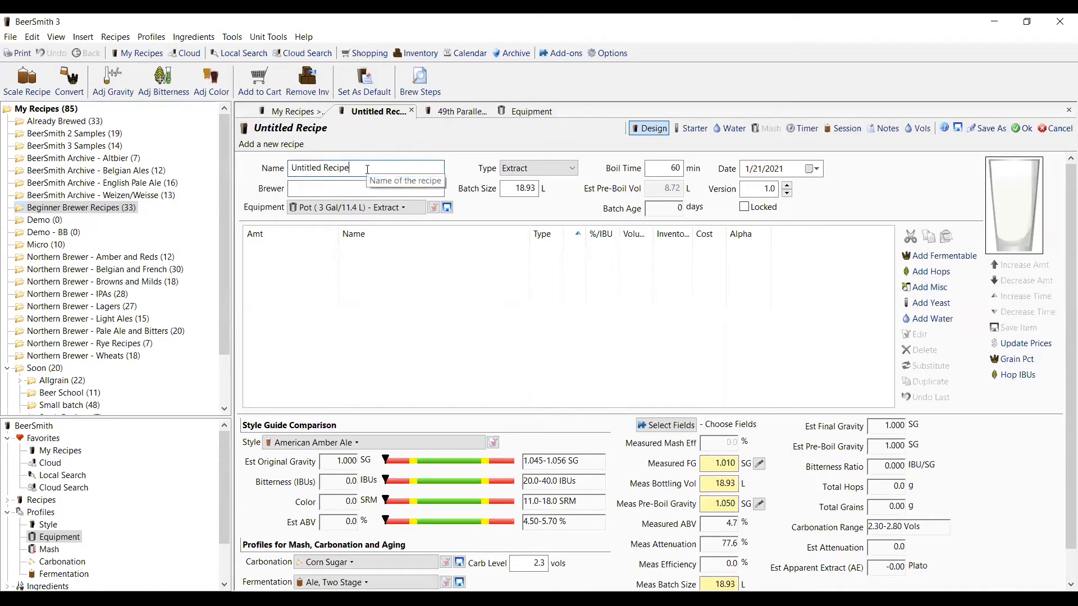
{"action": "left_click_drag", "start_coordinate": [367, 170], "coordinate": [288, 162]}
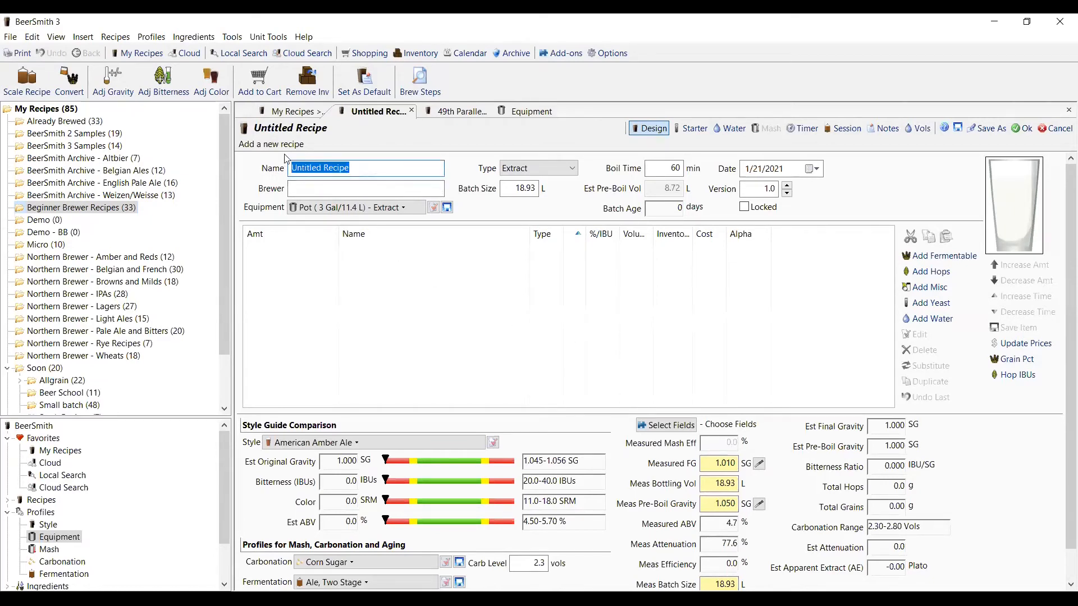
{"action": "type", "text": "Thur"}
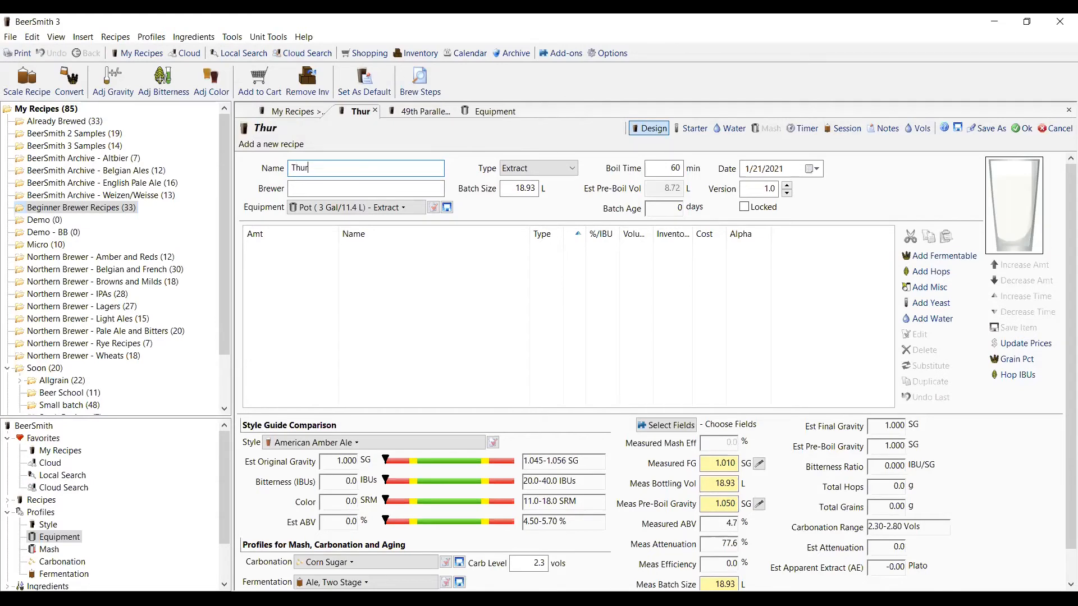
{"action": "type", "text": "sday's "}
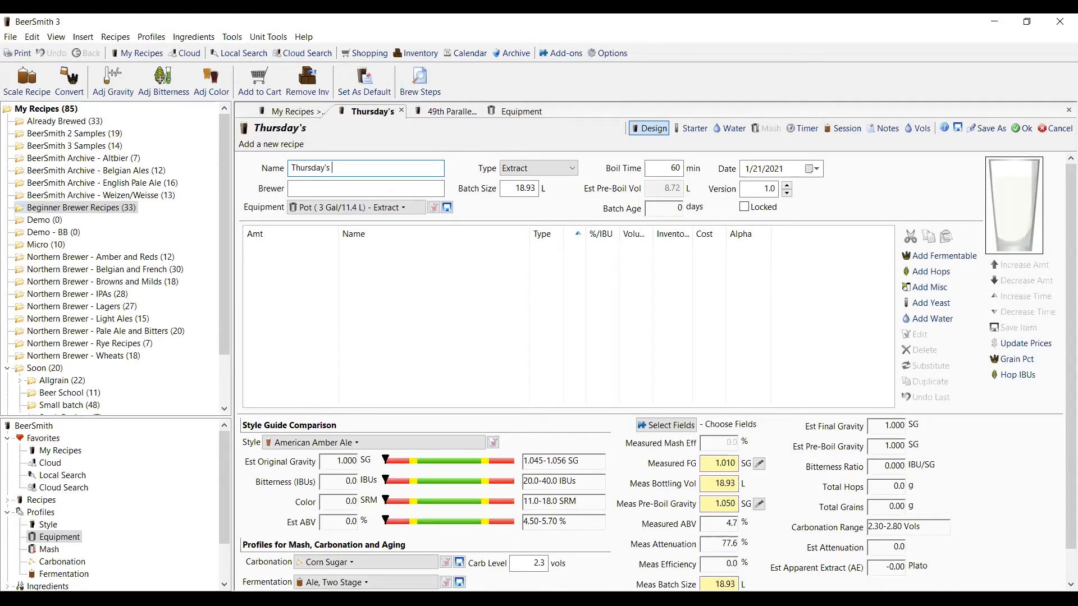
{"action": "type", "text": "IPA"}
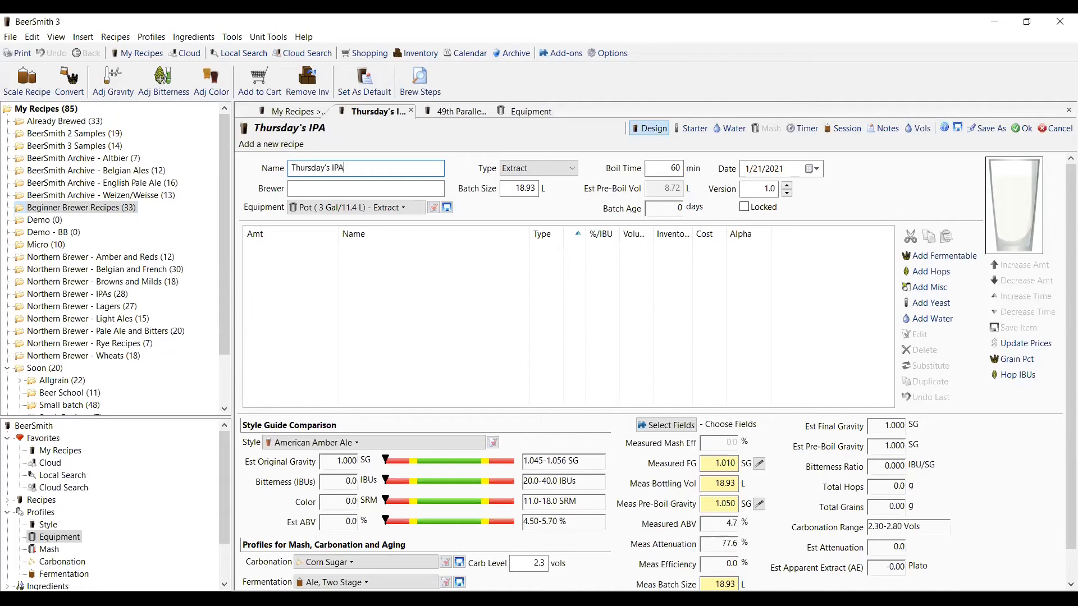
{"action": "left_click", "coordinate": [303, 186]}
{"action": "type", "text": "M Harpe"}
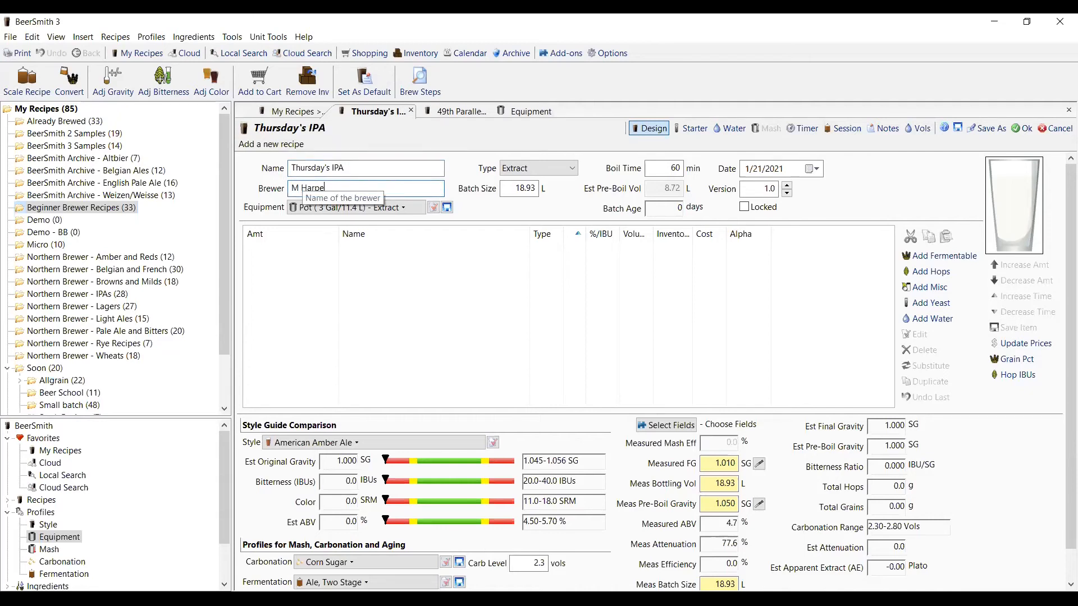
{"action": "type", "text": "r"}
- Assign the Beginner Brewer Demo Setup equipment profile to the Thursday's IPA recipe
{"action": "left_click", "coordinate": [406, 207]}
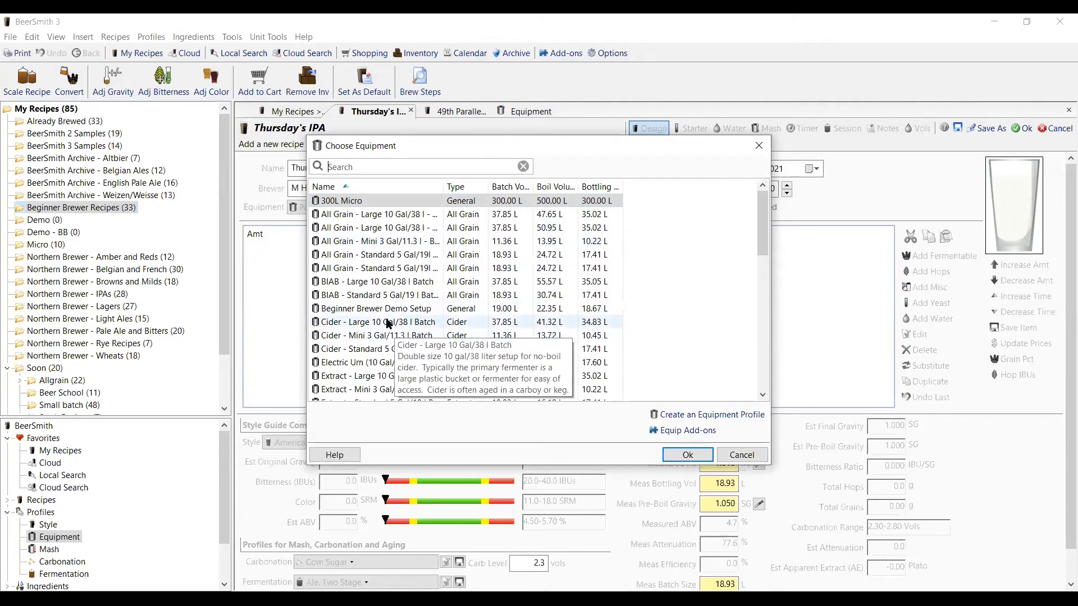
{"action": "left_click", "coordinate": [418, 311]}
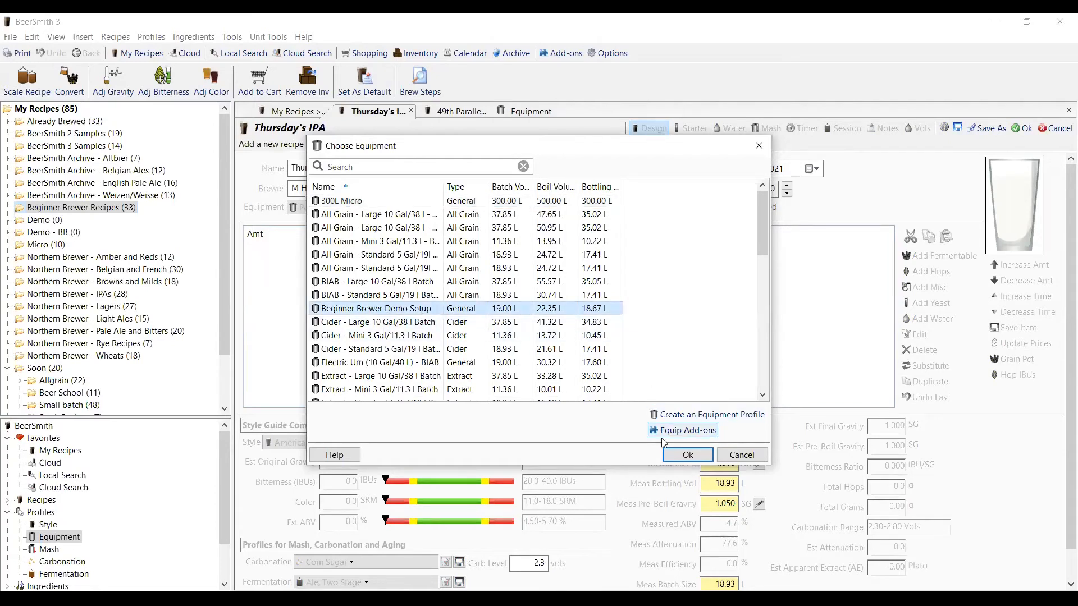
{"action": "left_click", "coordinate": [687, 454]}
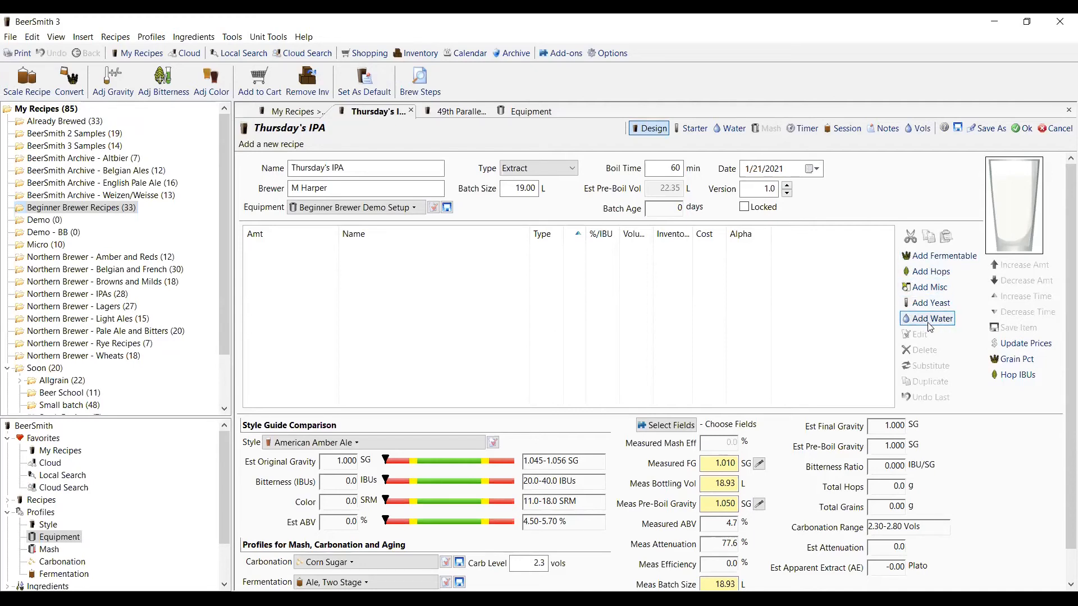
- Search the fermentables for "dry" and add Light Dry Extract (8.0 SRM) to the recipe for use in the boil
{"action": "left_click", "coordinate": [928, 259]}
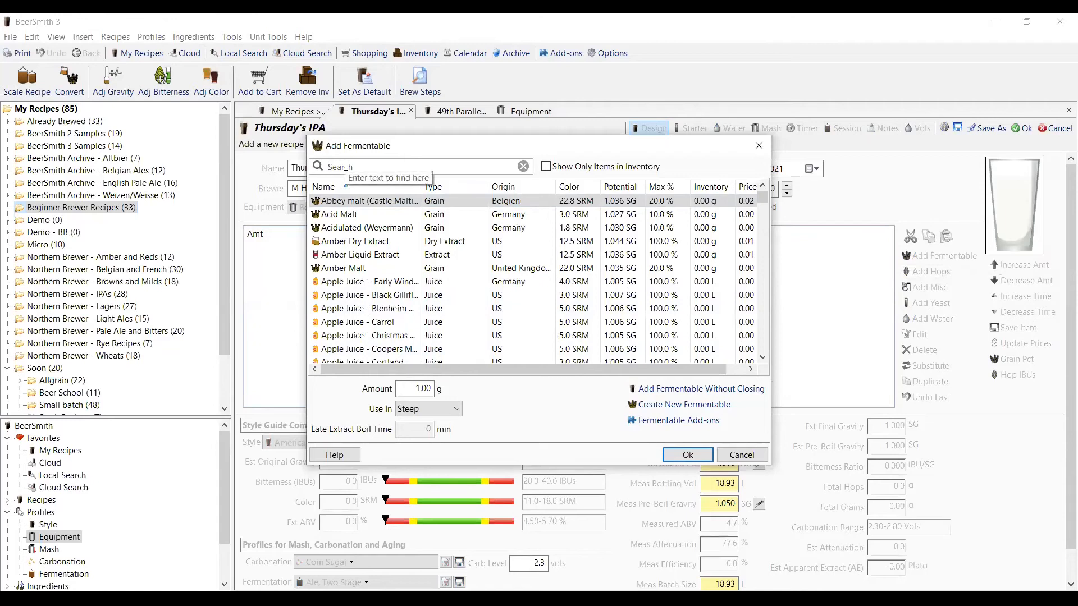
{"action": "type", "text": "dry"}
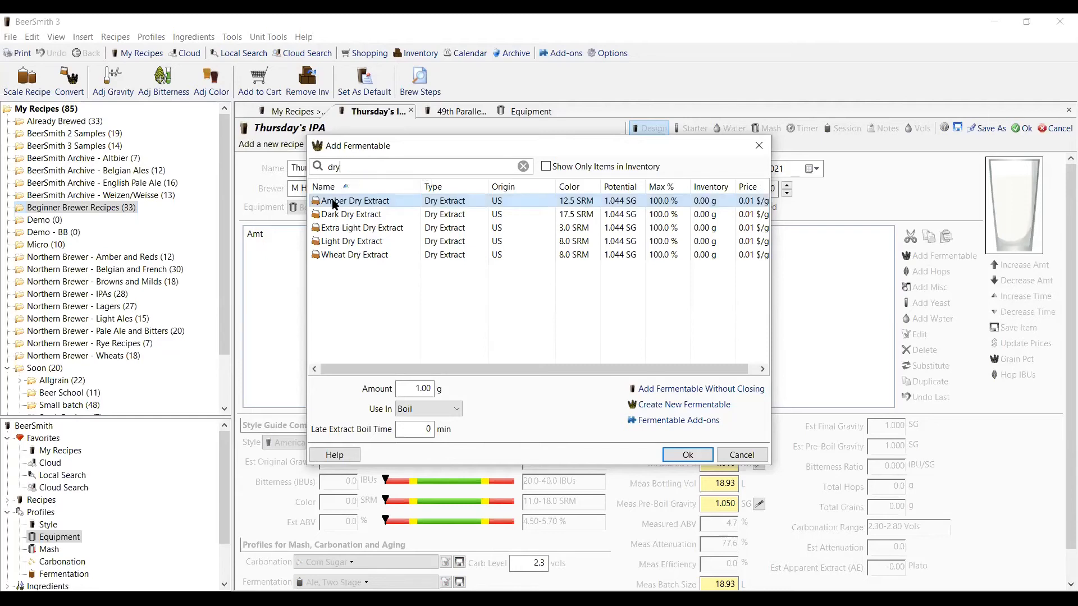
{"action": "left_click", "coordinate": [366, 246]}
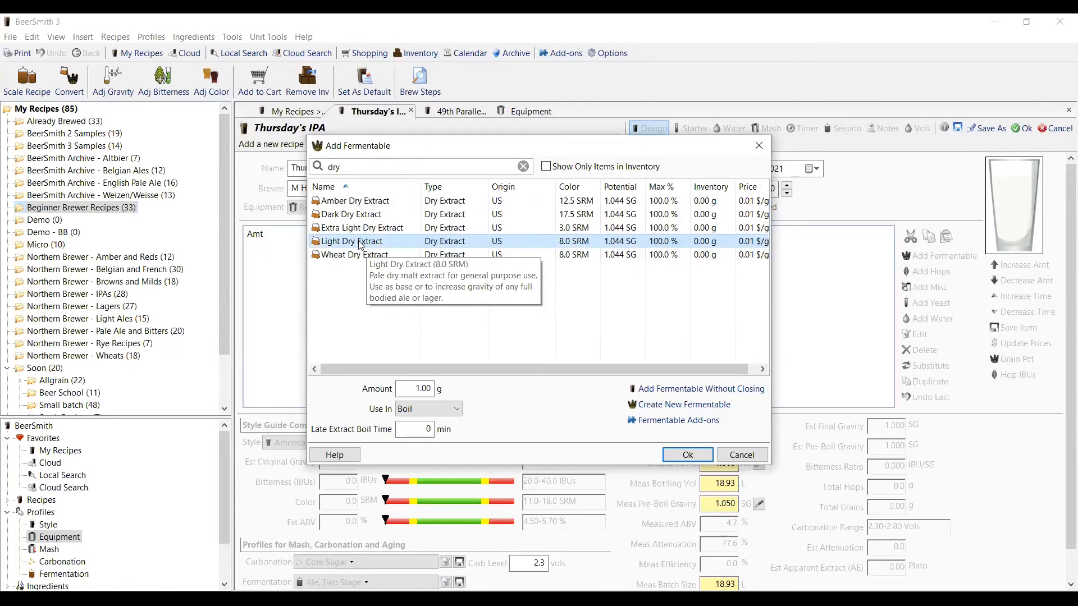
{"action": "double_click", "coordinate": [360, 246]}
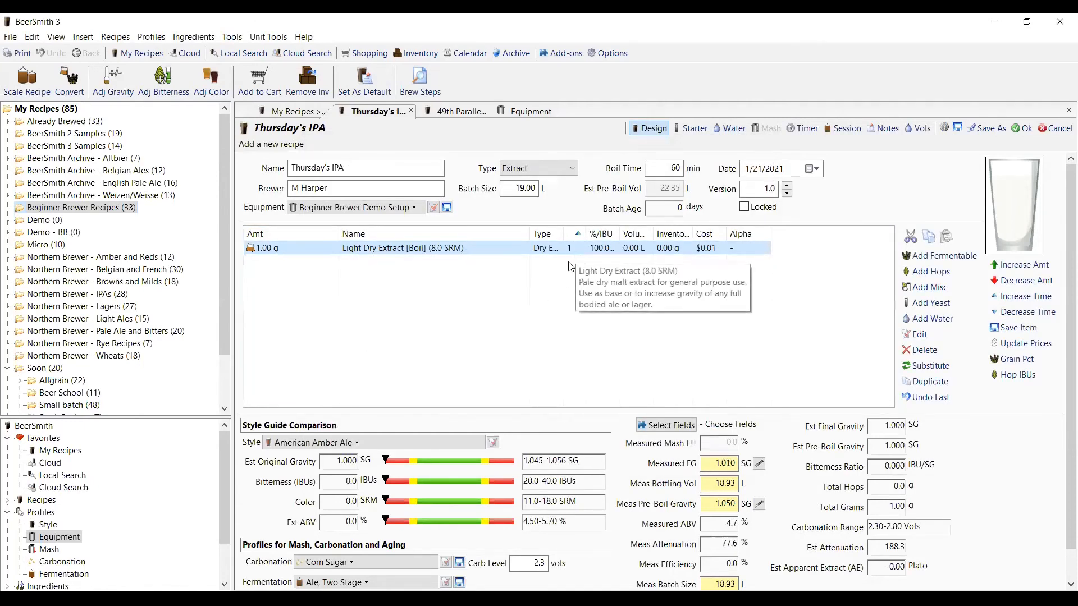
- Widen the # column in the ingredient list and delete the Light Dry Extract from Thursday's IPA
{"action": "left_click_drag", "start_coordinate": [587, 227], "coordinate": [601, 227]}
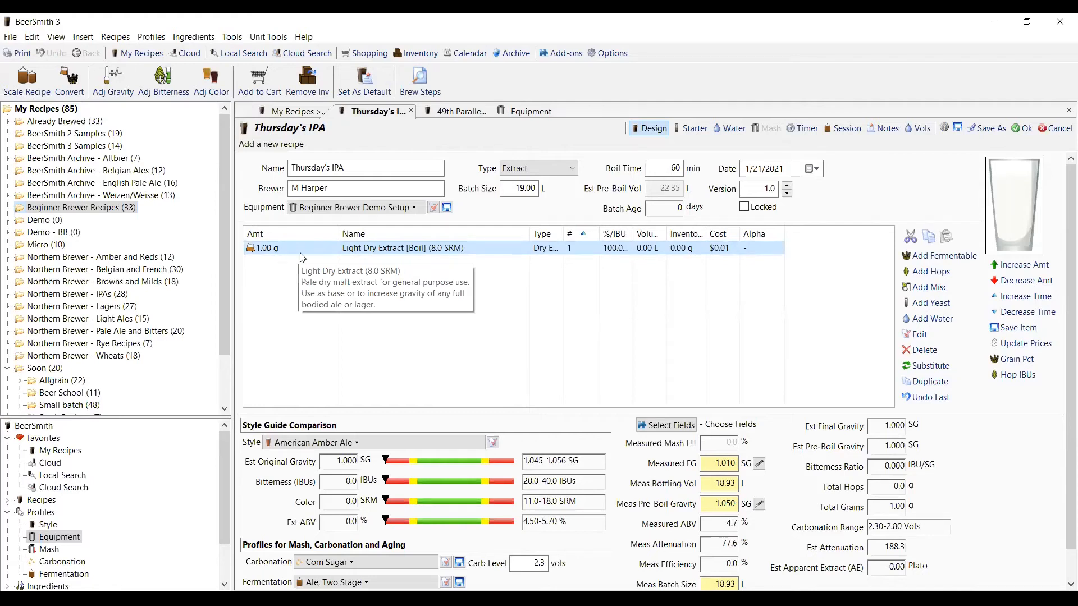
{"action": "double_click", "coordinate": [470, 248]}
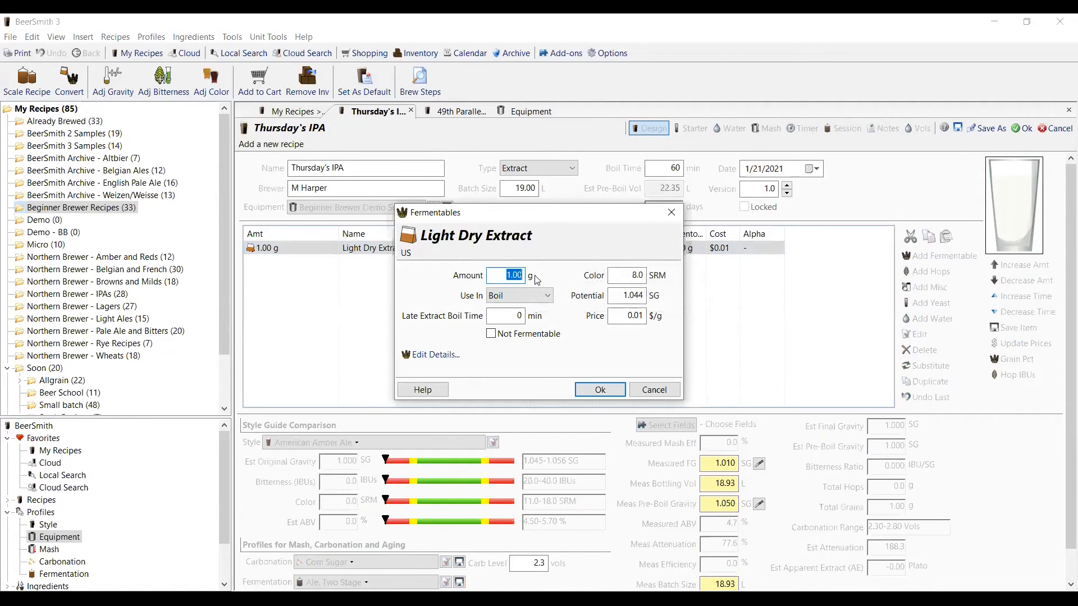
{"action": "left_click", "coordinate": [646, 390]}
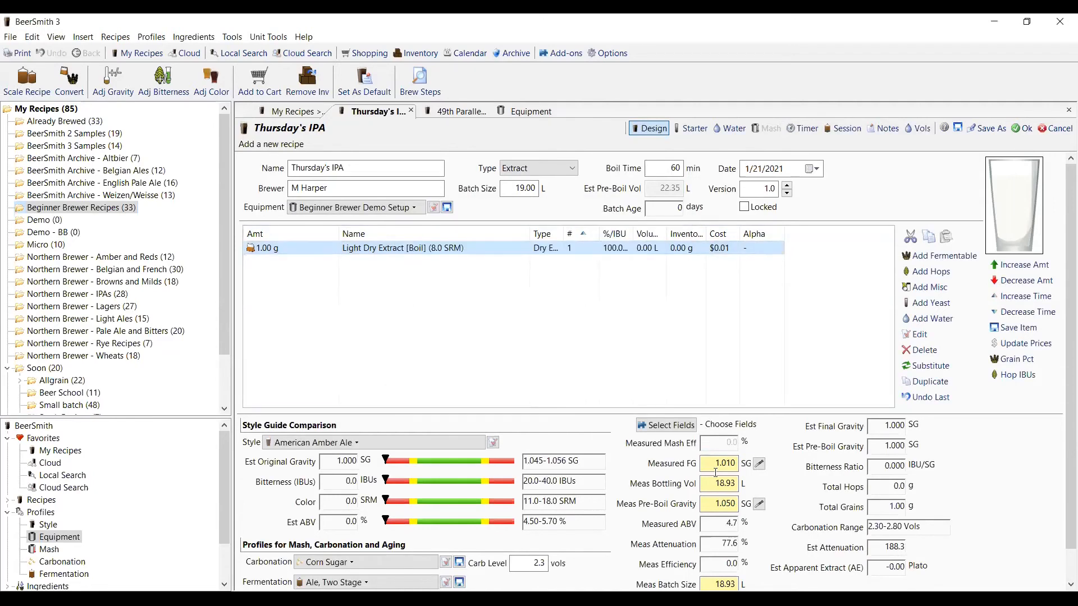
{"action": "left_click", "coordinate": [921, 350]}
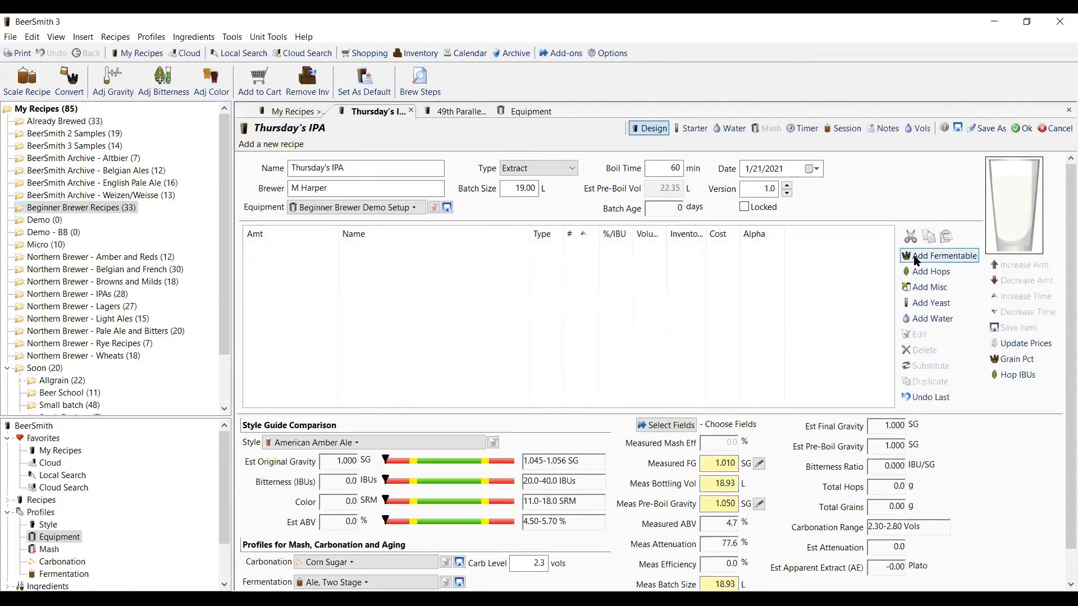
- Search the fermentables for "dry" and add 5000 g of Light Dry Extract (8.0 SRM) for use in the boil
{"action": "left_click", "coordinate": [916, 258]}
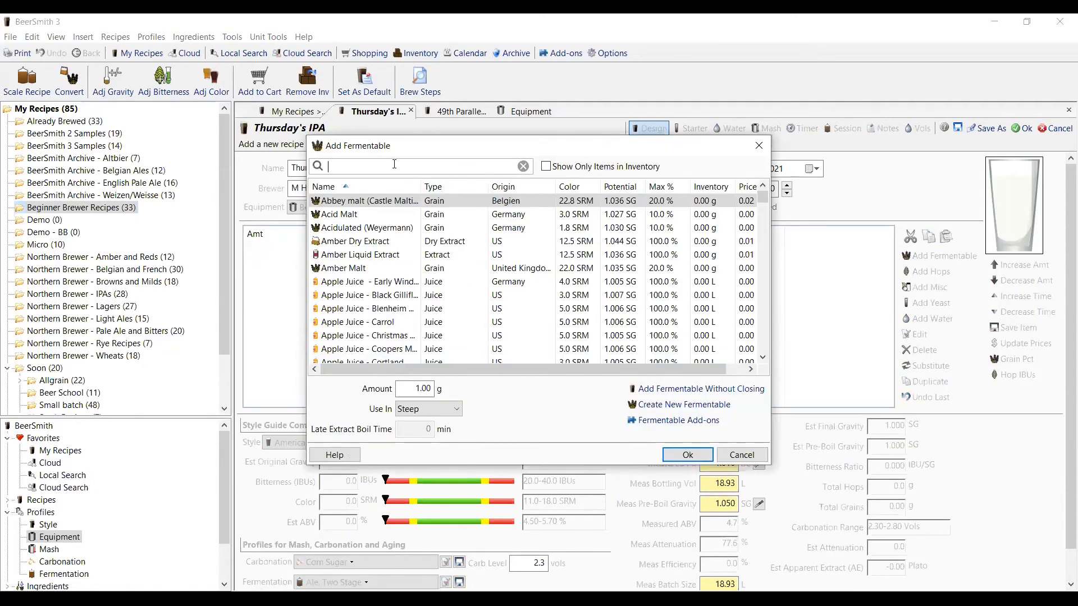
{"action": "type", "text": "dry"}
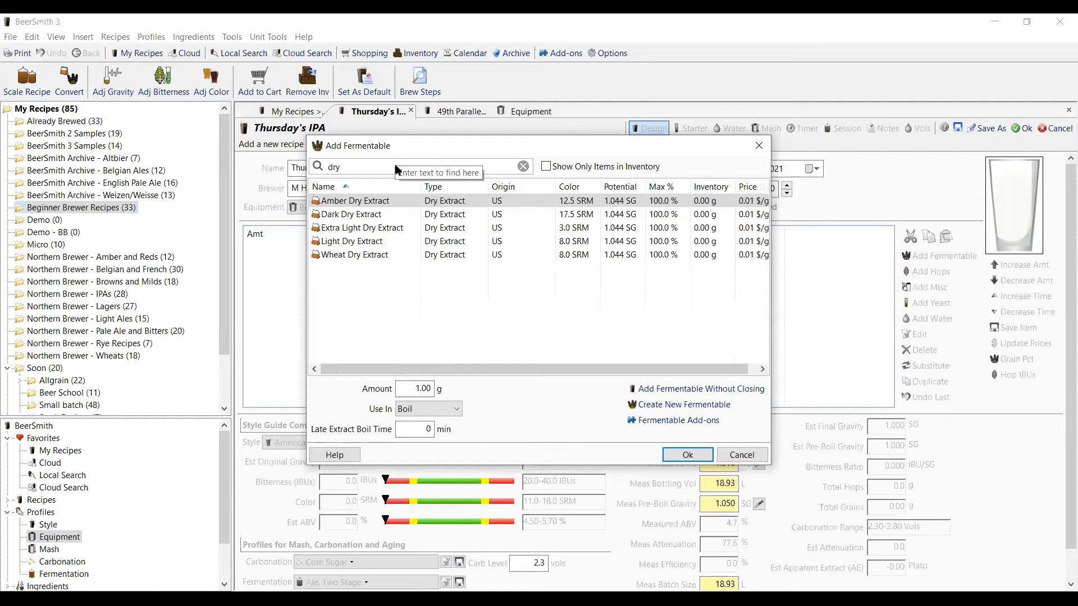
{"action": "left_click", "coordinate": [378, 240]}
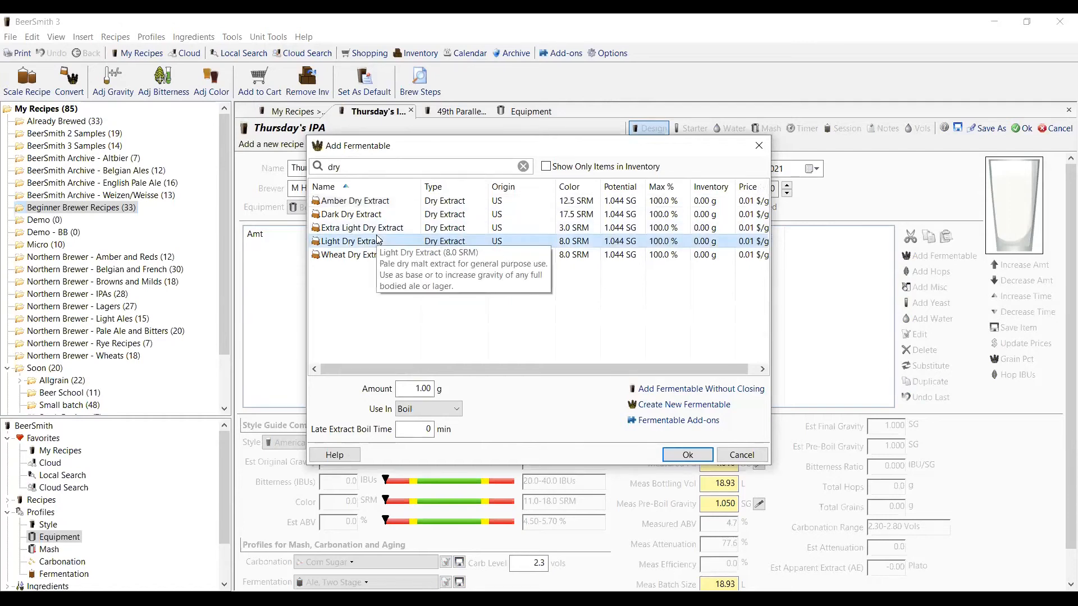
{"action": "left_click", "coordinate": [419, 388]}
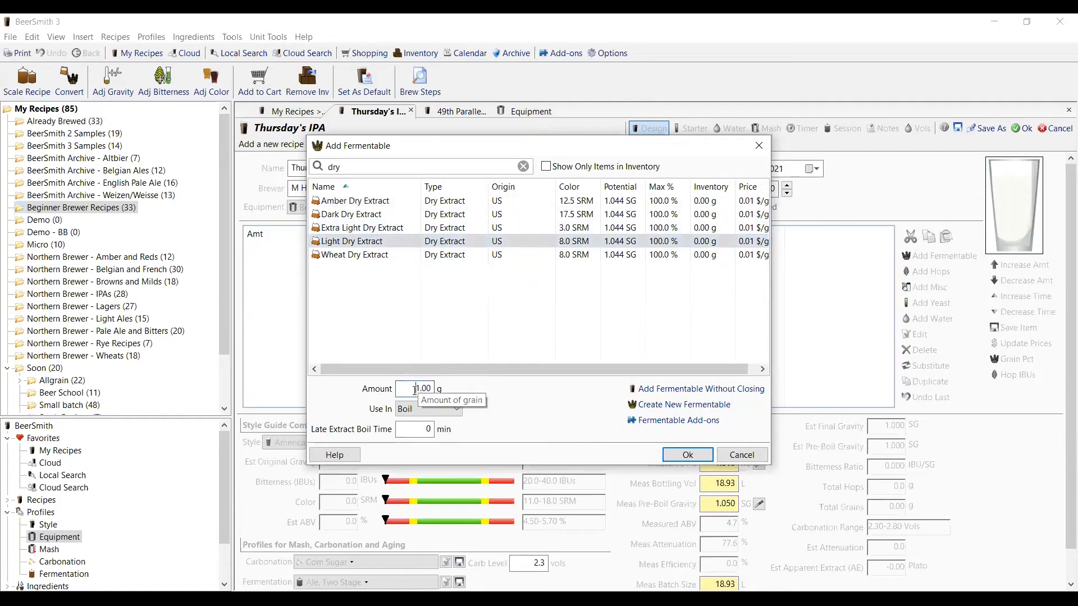
{"action": "double_click", "coordinate": [420, 388]}
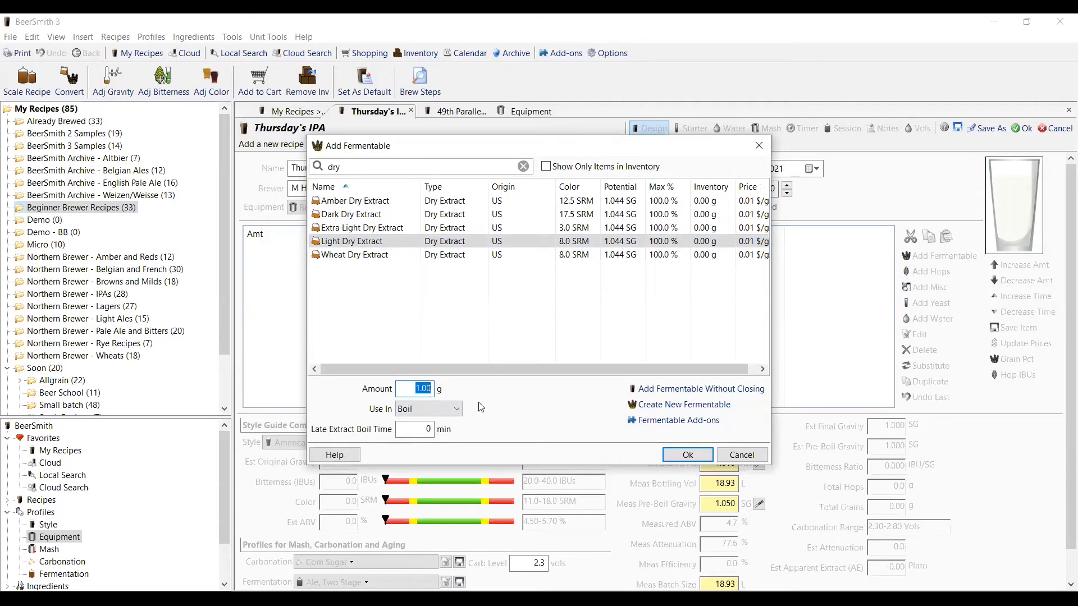
{"action": "type", "text": "2800"}
{"action": "double_click", "coordinate": [414, 388]}
{"action": "type", "text": "5000"}
{"action": "left_click", "coordinate": [677, 460]}
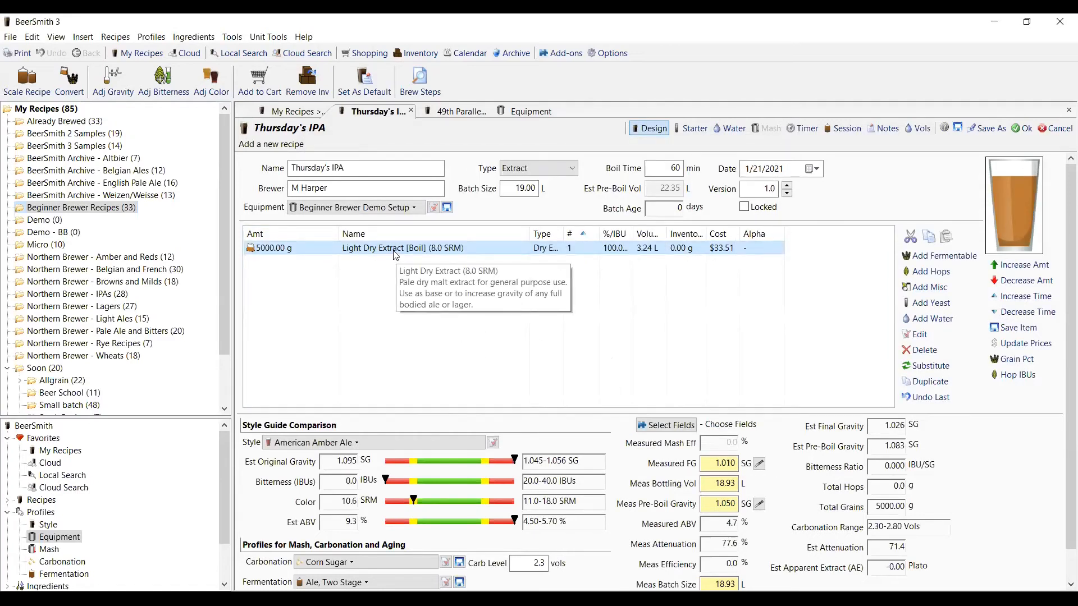
- Set the Light Dry Extract amount to 2800 g and widen the Type column in the ingredient list
{"action": "double_click", "coordinate": [422, 249]}
{"action": "type", "text": "2"}
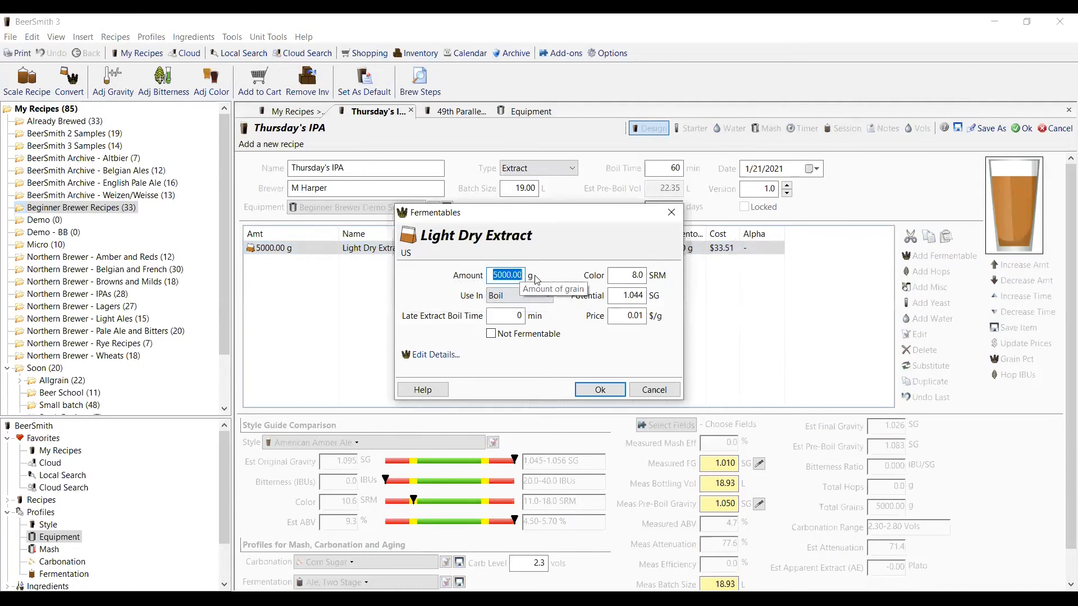
{"action": "type", "text": "800"}
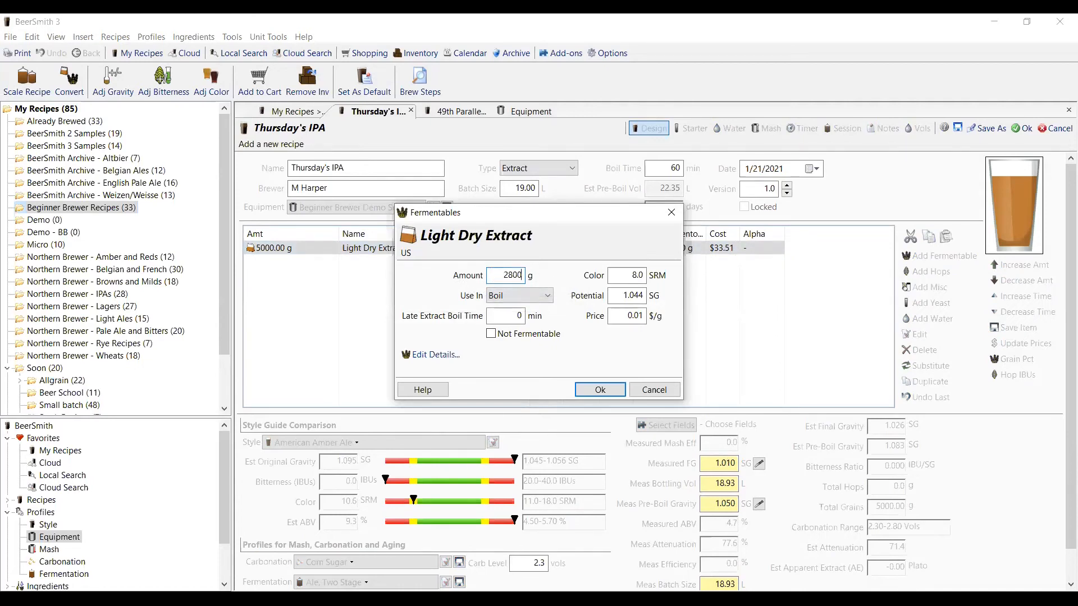
{"action": "key", "text": "Return"}
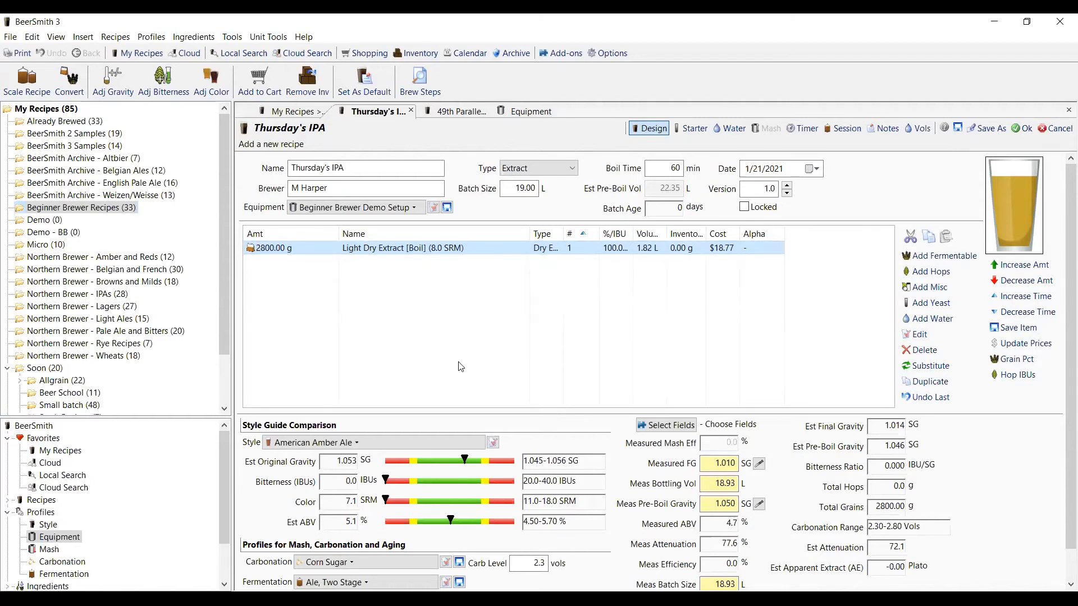
{"action": "left_click_drag", "start_coordinate": [563, 234], "coordinate": [590, 234]}
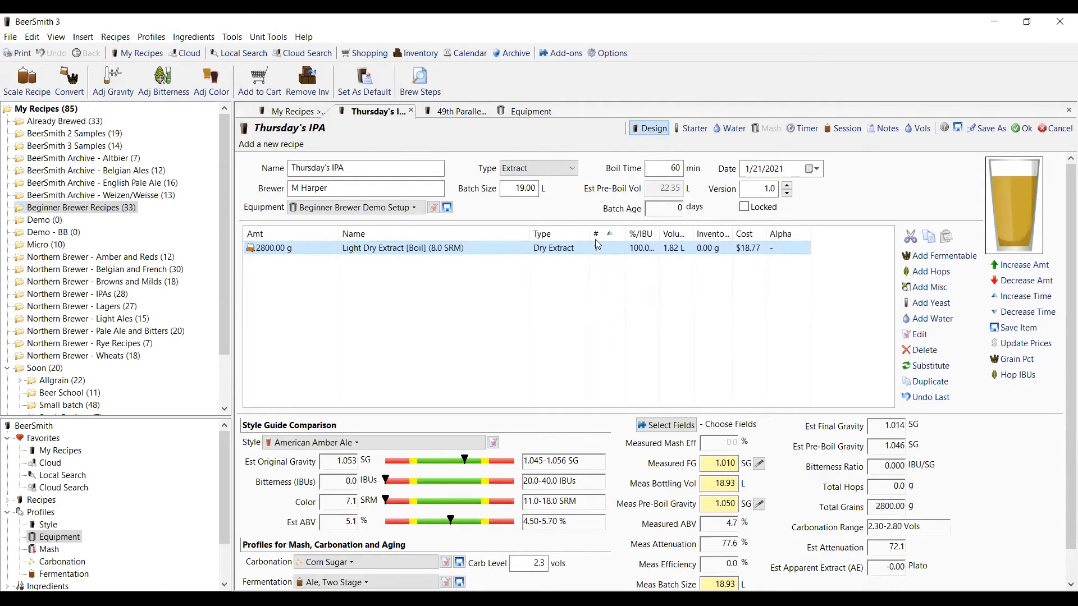
{"action": "mouse_move", "coordinate": [596, 252]}
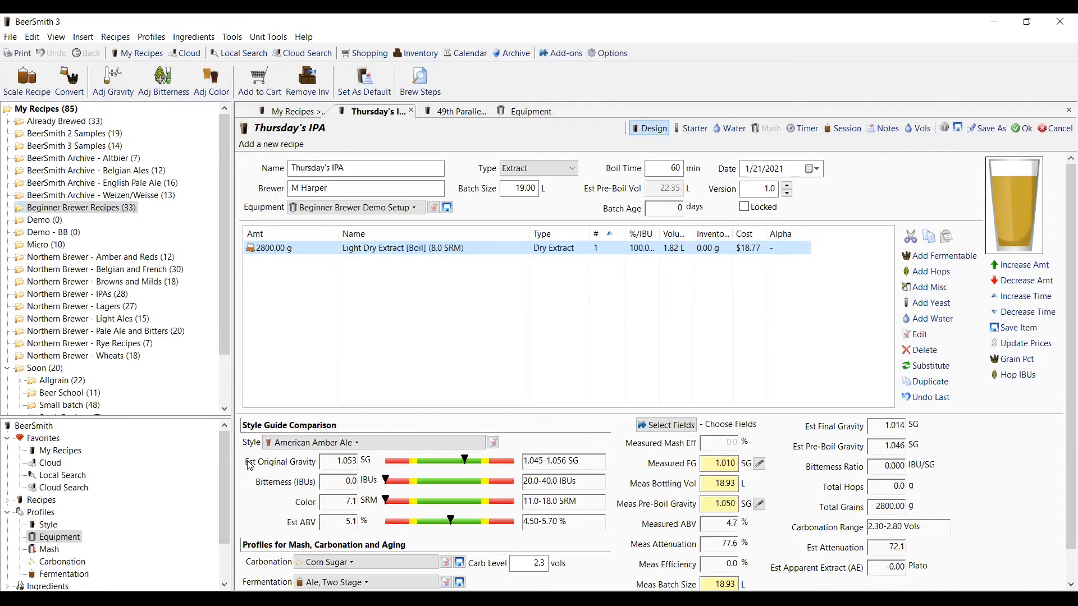
- Search the beer styles for "ipa" and assign American IPA (BJCP 2015, 21A) to the recipe
{"action": "left_click", "coordinate": [358, 443]}
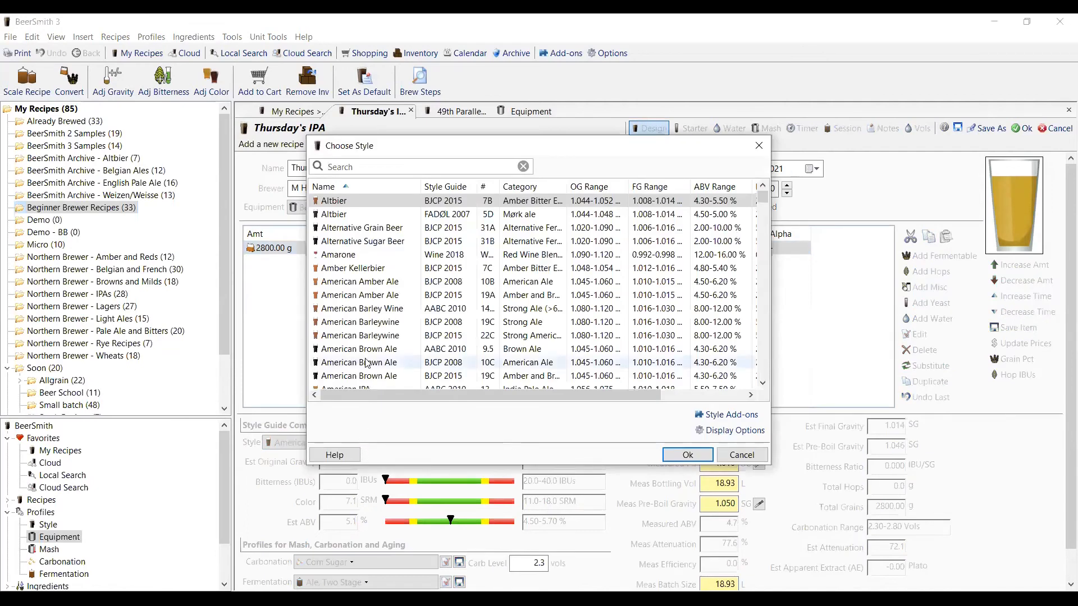
{"action": "type", "text": "ipa"}
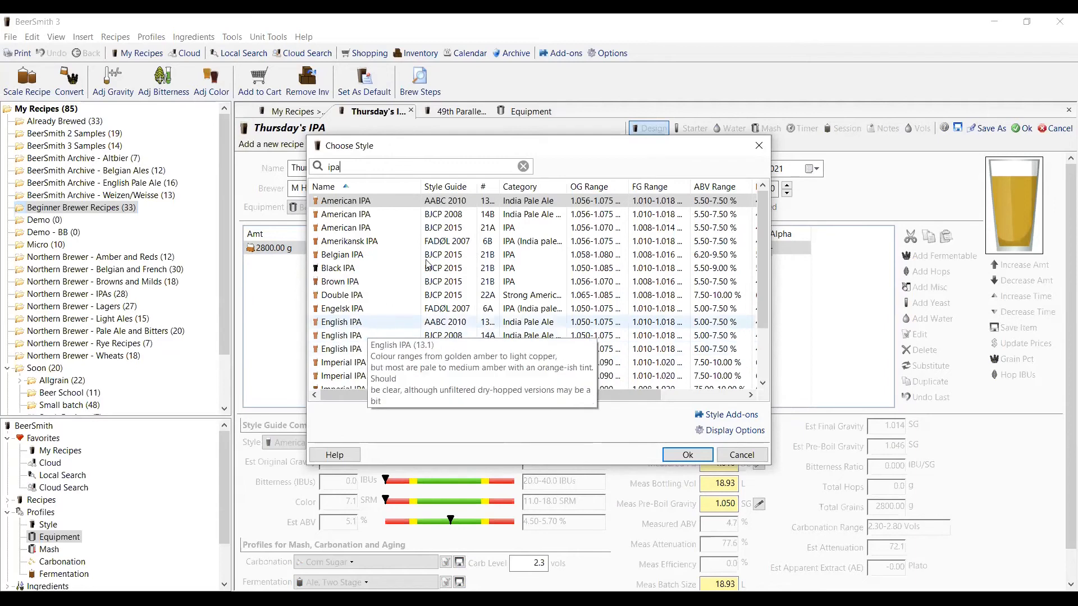
{"action": "key", "text": "Tab"}
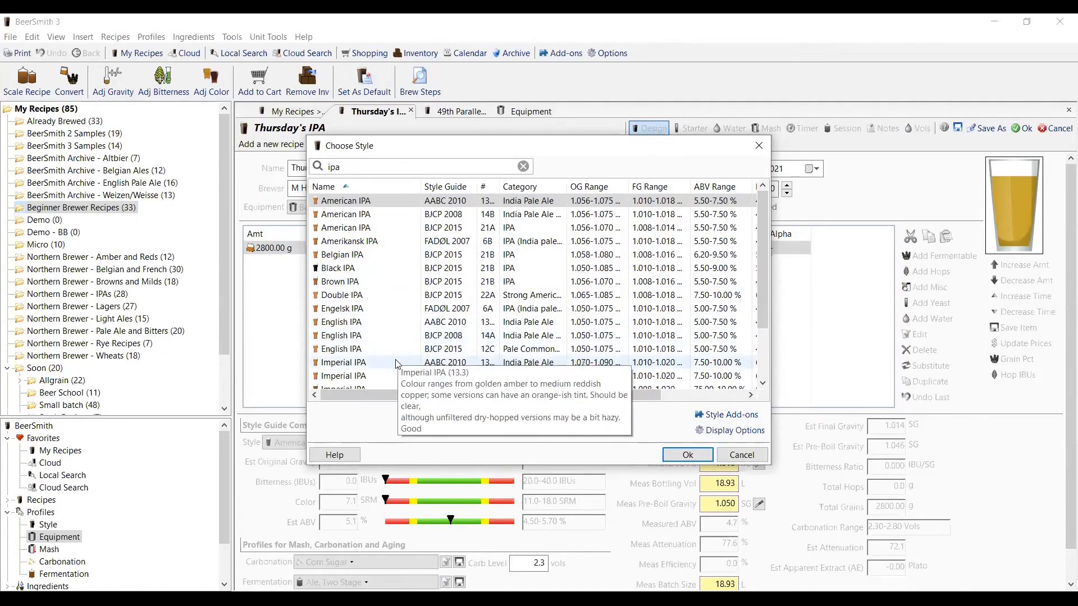
{"action": "scroll", "coordinate": [393, 353], "scroll_direction": "down", "scroll_amount": 2}
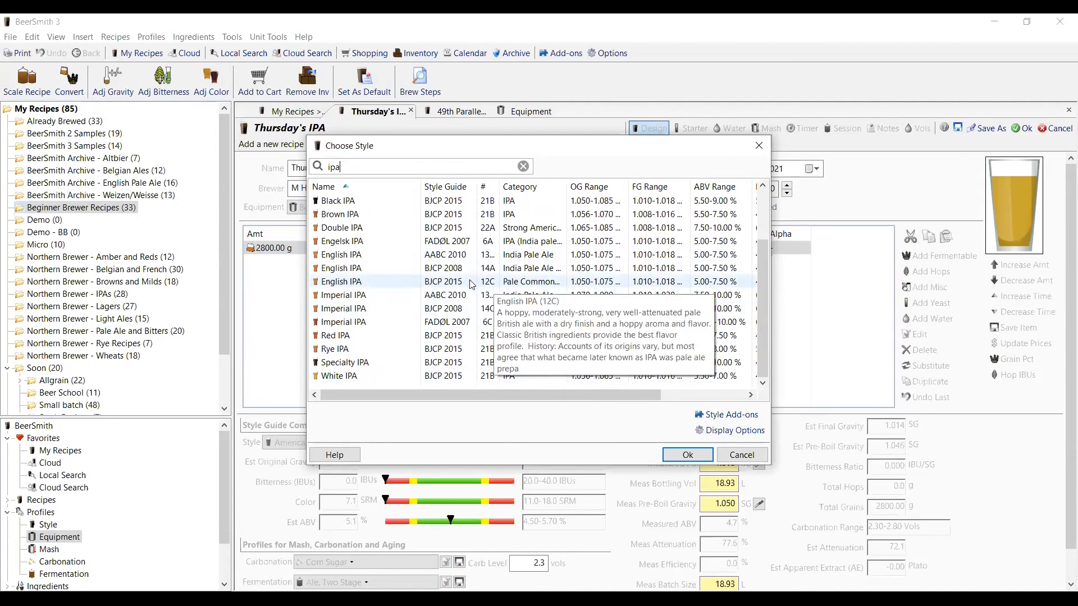
{"action": "scroll", "coordinate": [472, 284], "scroll_direction": "up", "scroll_amount": 1}
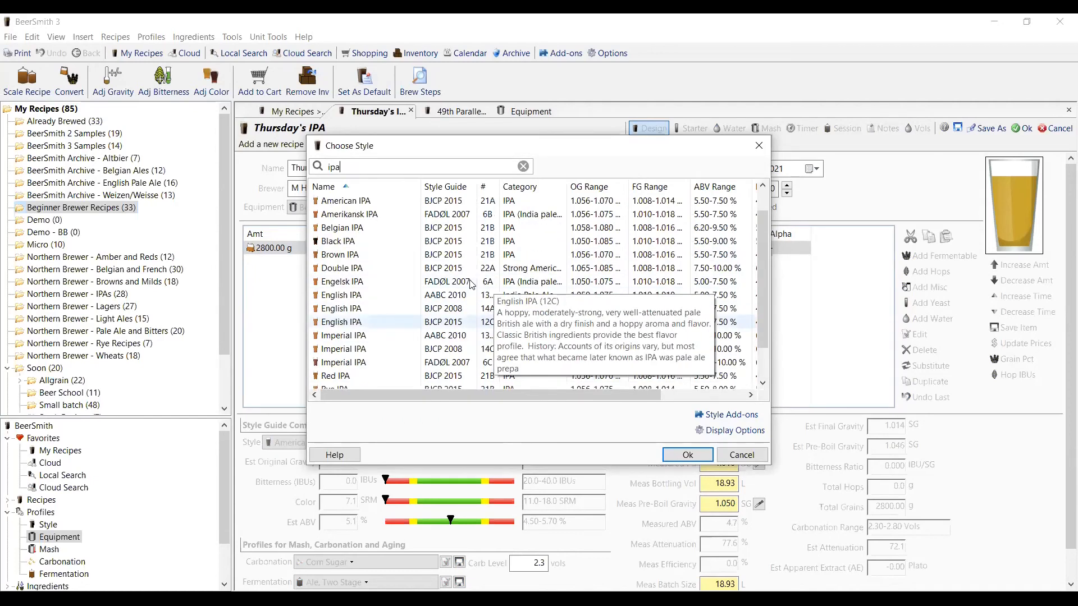
{"action": "left_click", "coordinate": [361, 206]}
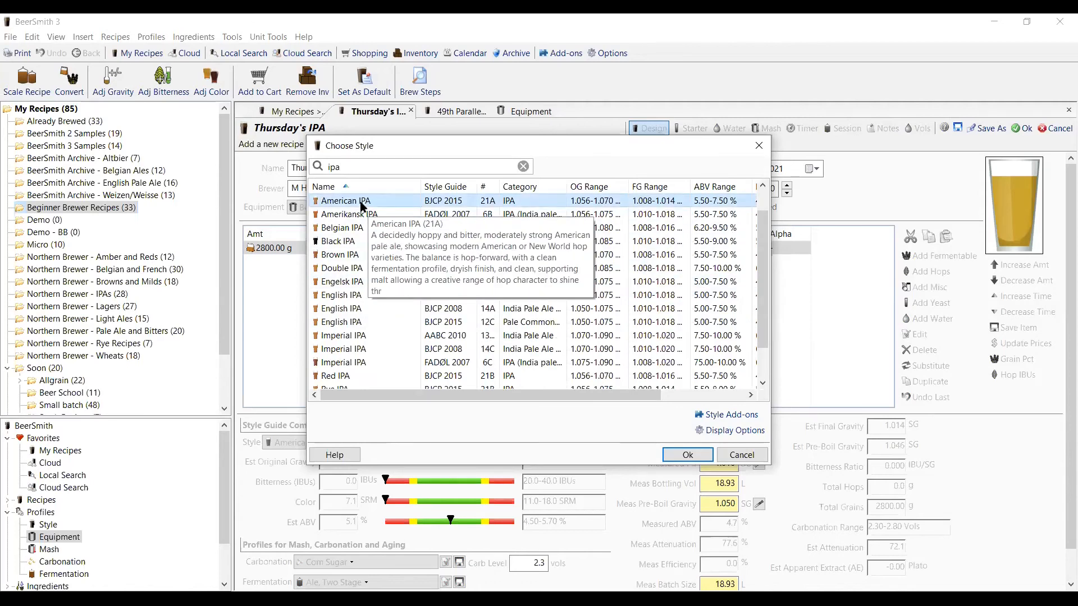
{"action": "double_click", "coordinate": [361, 206]}
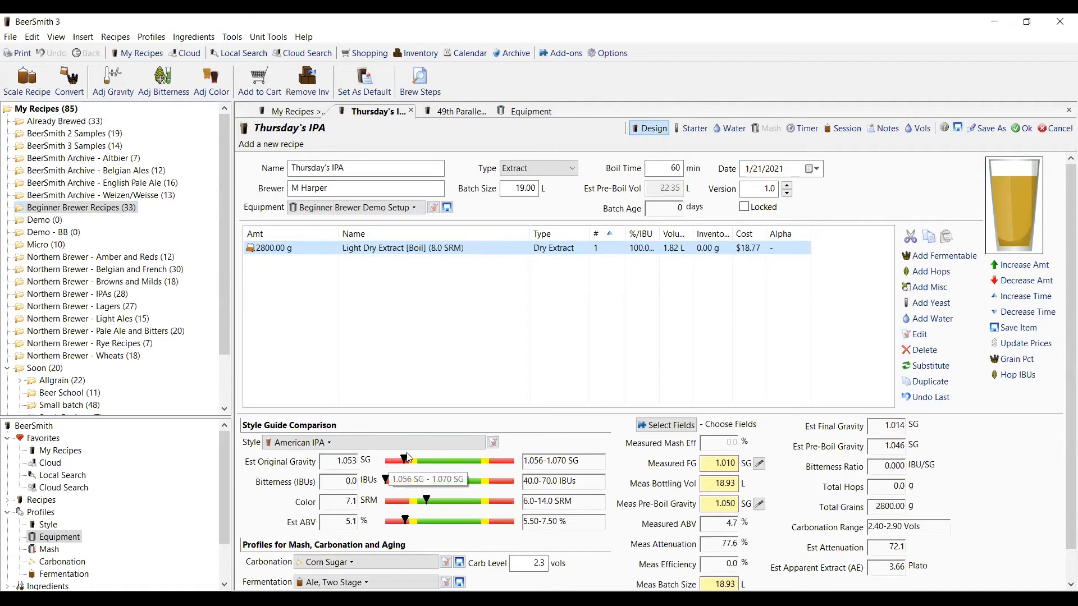
- Increase the Light Dry Extract amount to 3200 g
{"action": "mouse_move", "coordinate": [408, 463]}
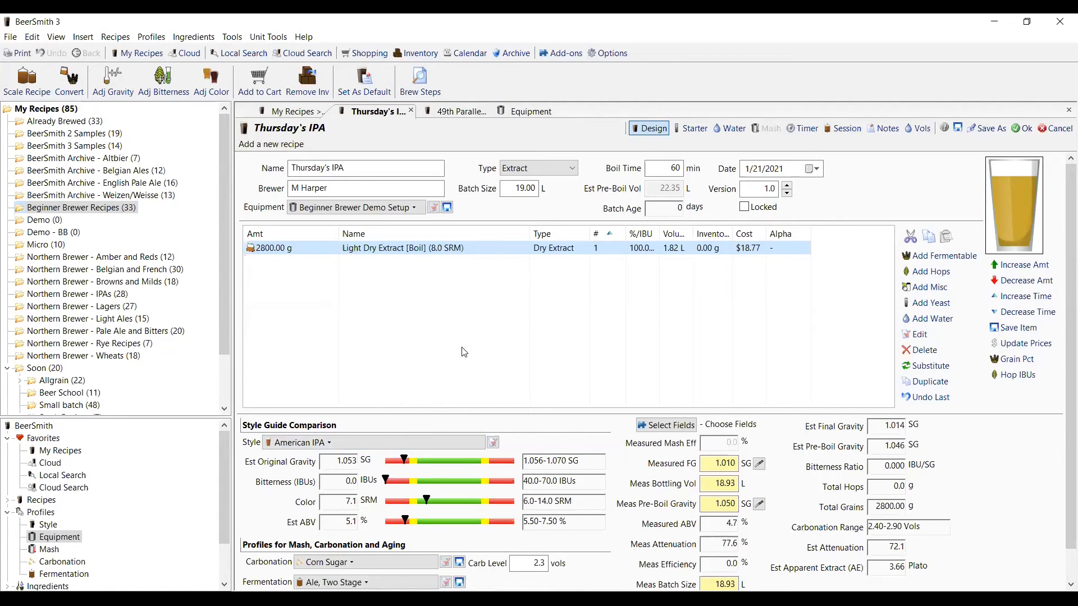
{"action": "double_click", "coordinate": [264, 251]}
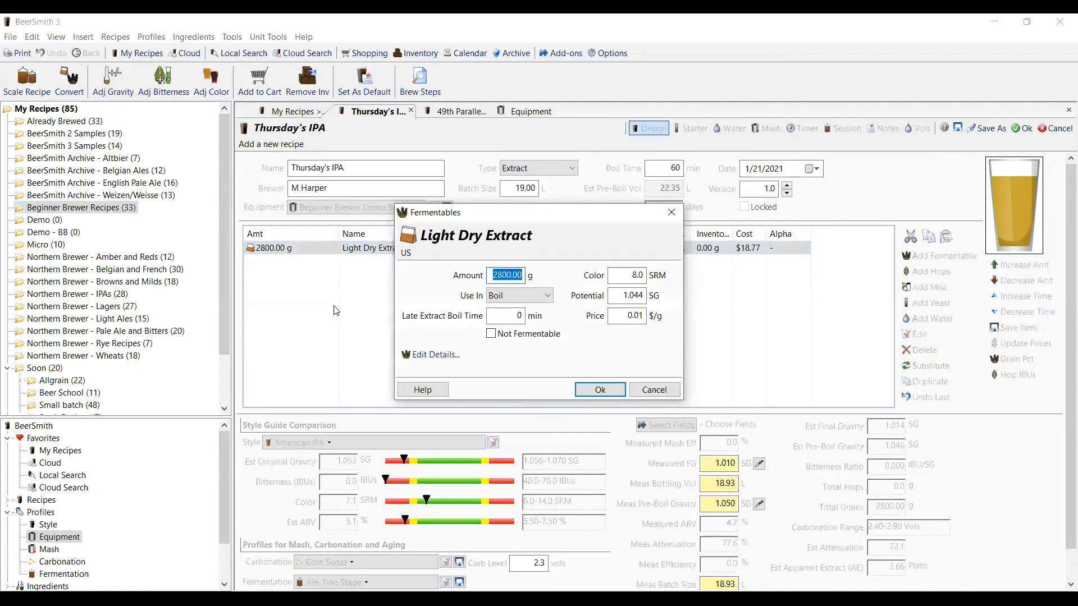
{"action": "type", "text": "3200"}
{"action": "key", "text": "Return"}
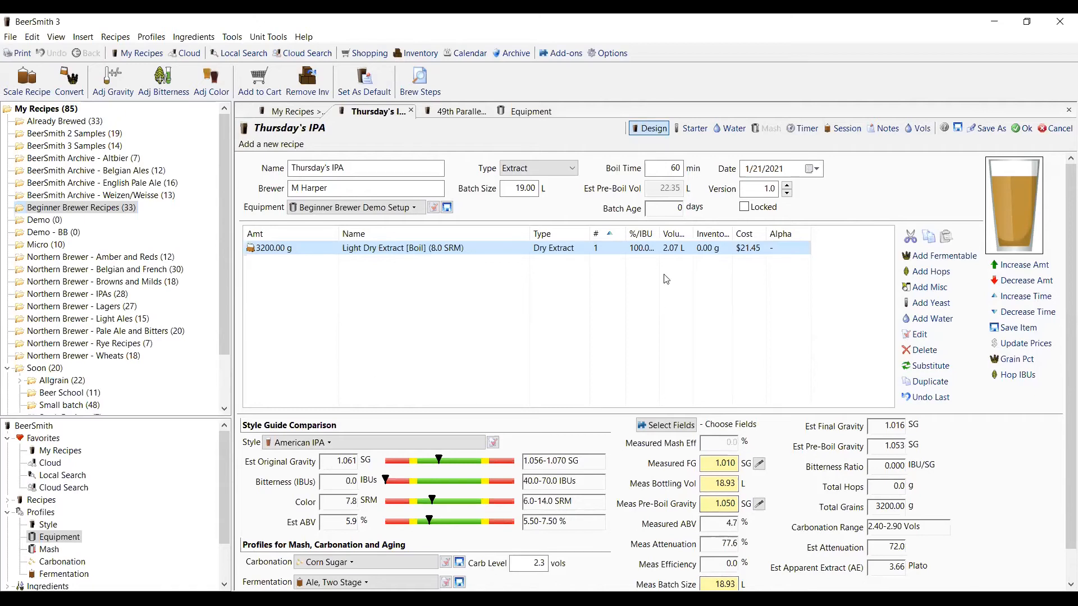
- Browse the fermentables available to add by searching for "crystal", and clear the search text
{"action": "left_click", "coordinate": [957, 257]}
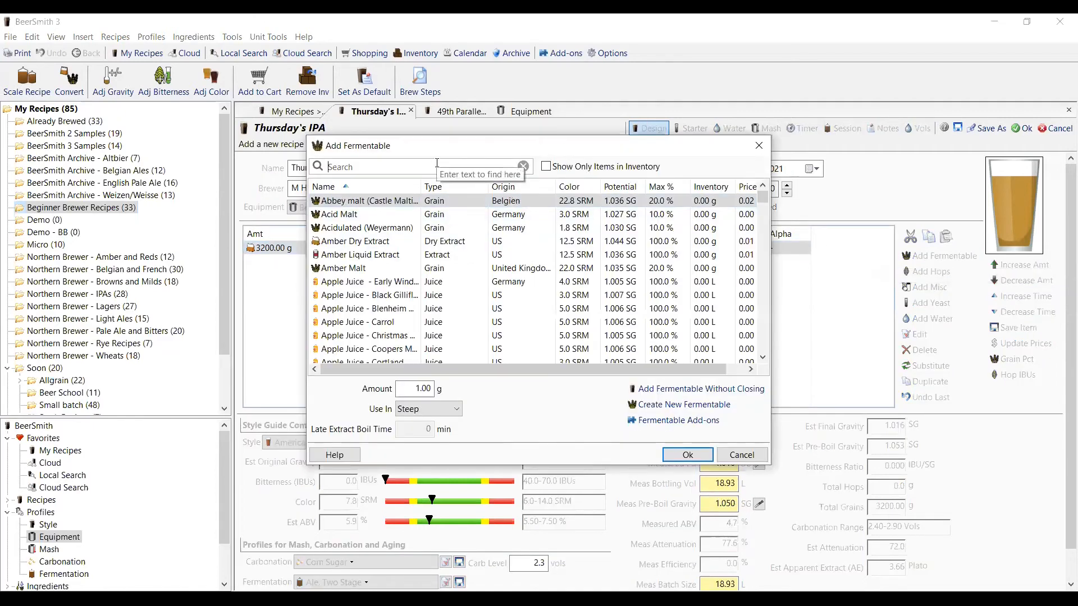
{"action": "type", "text": "crys"}
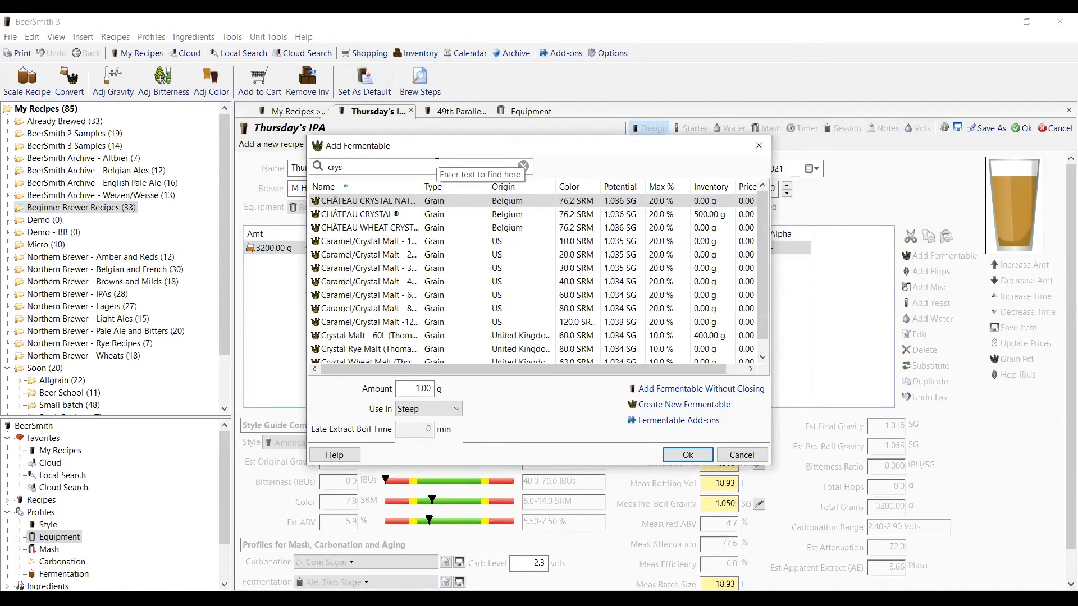
{"action": "type", "text": "tal"}
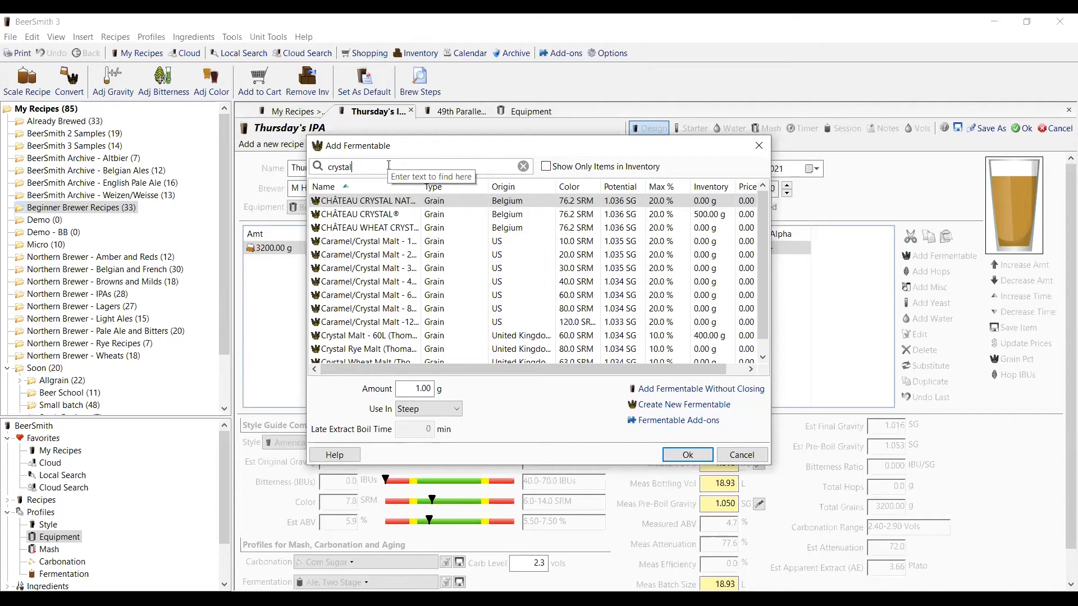
{"action": "key", "text": "BackSpace"}
{"action": "key", "text": "BackSpace"}
{"action": "key", "text": "BackSpace"}
{"action": "key", "text": "BackSpace"}
{"action": "key", "text": "BackSpace"}
{"action": "key", "text": "BackSpace"}
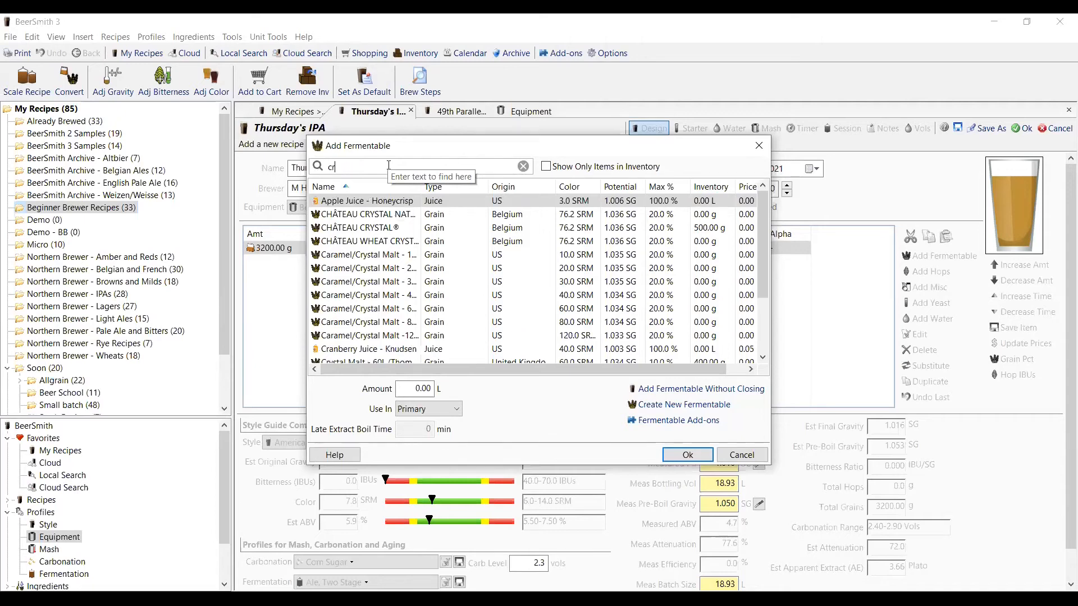
- Search the fermentables for "castle" and add 250 g of Cara Ruby 50 (Castle Malting) as a steeping grain
{"action": "type", "text": "astle"}
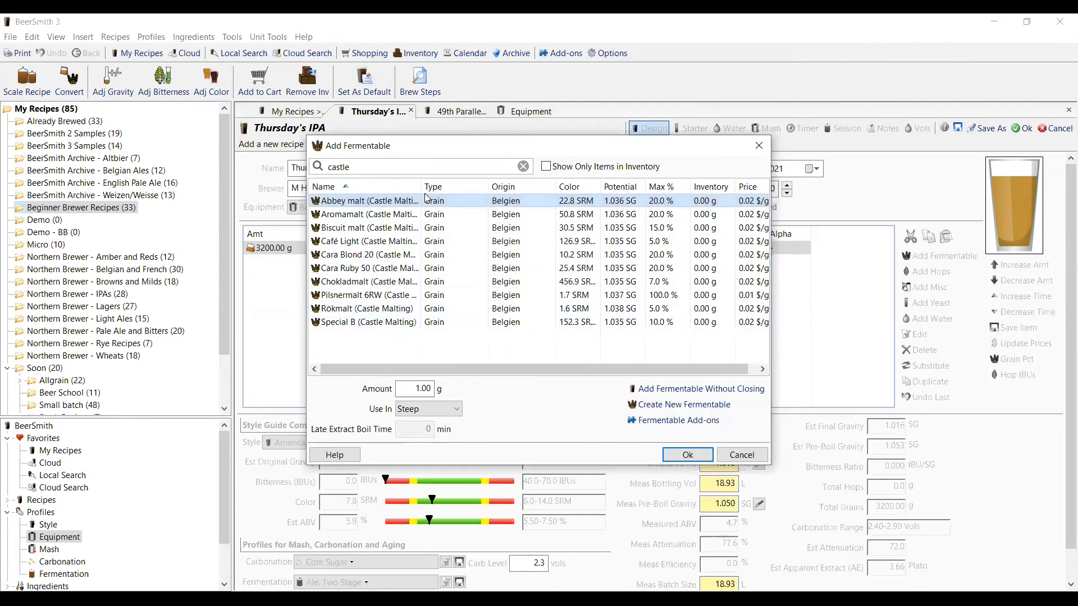
{"action": "left_click_drag", "start_coordinate": [421, 186], "coordinate": [458, 186]}
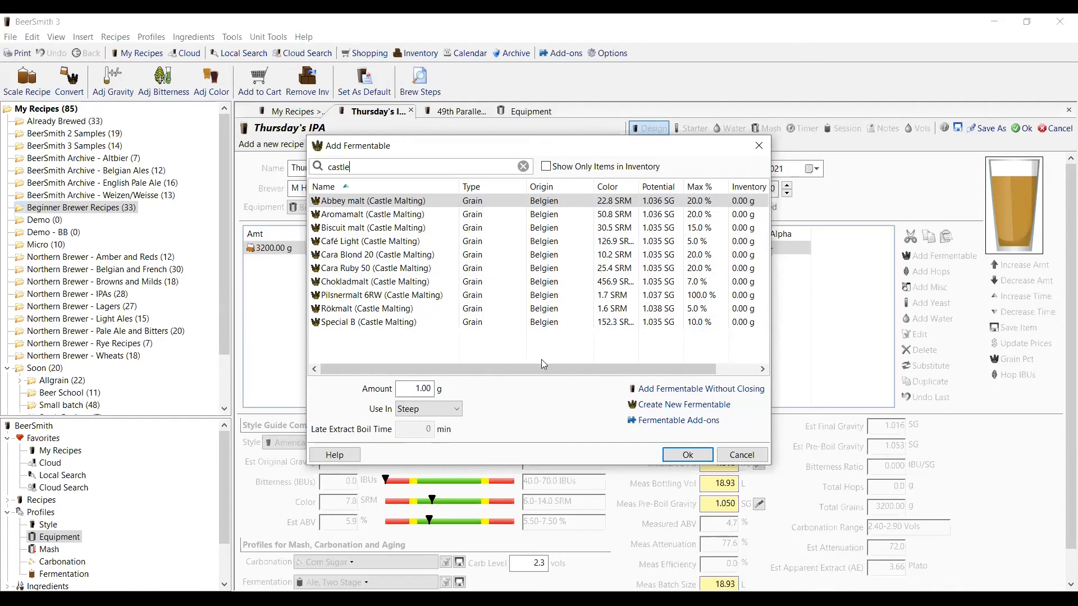
{"action": "left_click", "coordinate": [413, 270]}
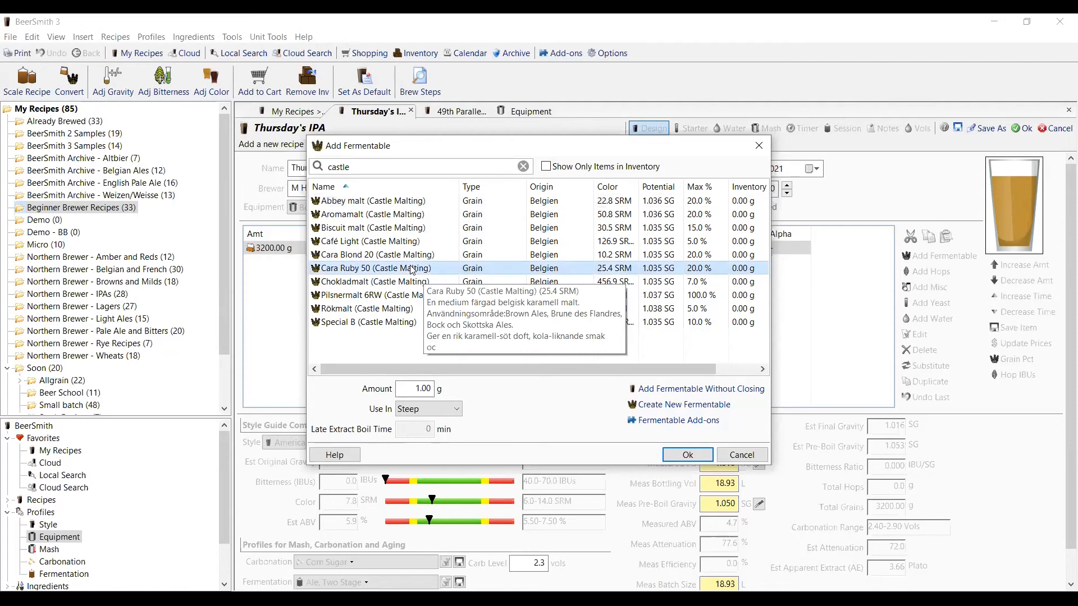
{"action": "left_click", "coordinate": [416, 390]}
{"action": "left_click_drag", "start_coordinate": [416, 389], "coordinate": [439, 394]}
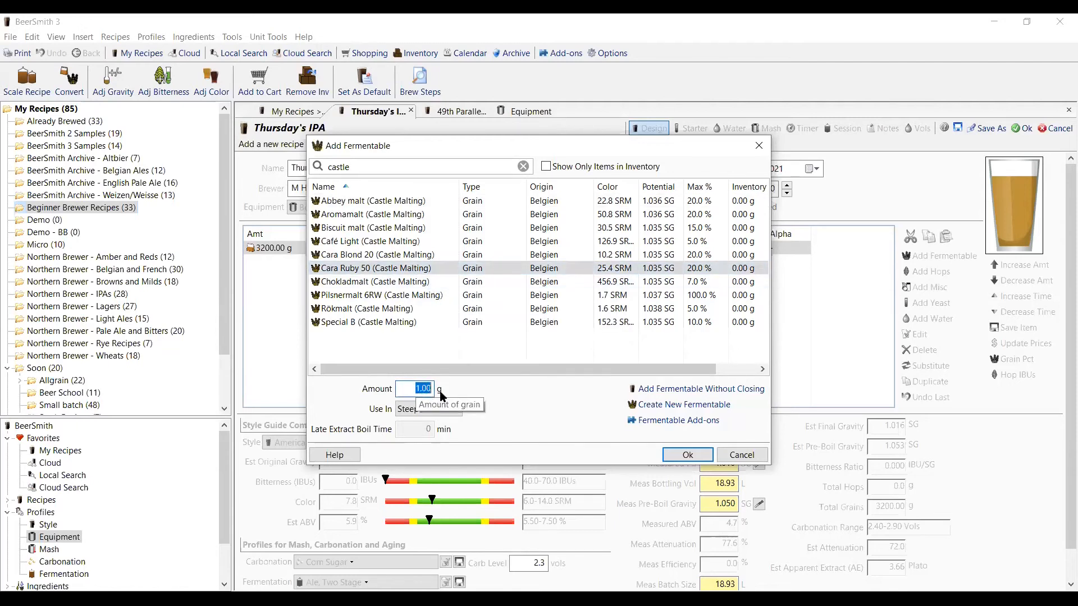
{"action": "type", "text": "250"}
{"action": "left_click", "coordinate": [687, 456]}
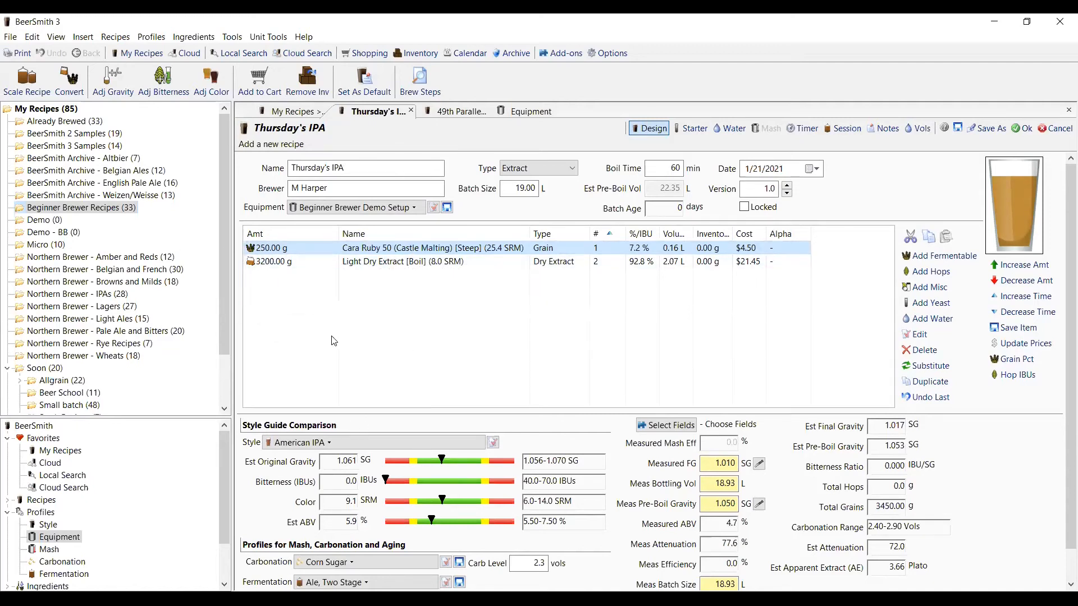
- Search the fermentables for "crystal" and add 450 g of Caramel/Crystal Malt - 60L as a steeping grain
{"action": "left_click", "coordinate": [926, 258]}
{"action": "type", "text": "crystal"}
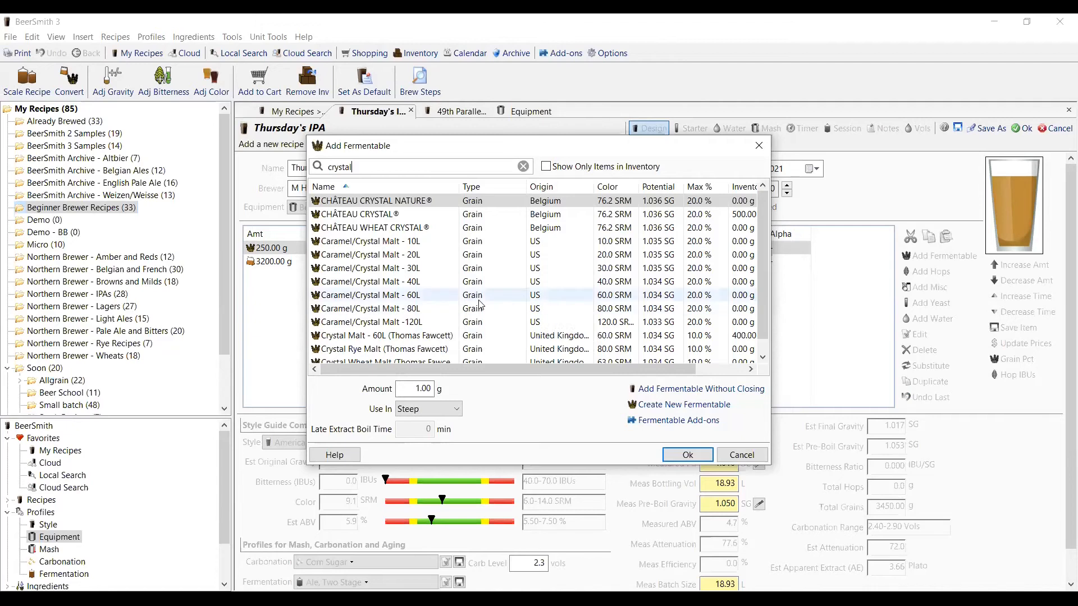
{"action": "left_click", "coordinate": [374, 299]}
{"action": "double_click", "coordinate": [425, 389]}
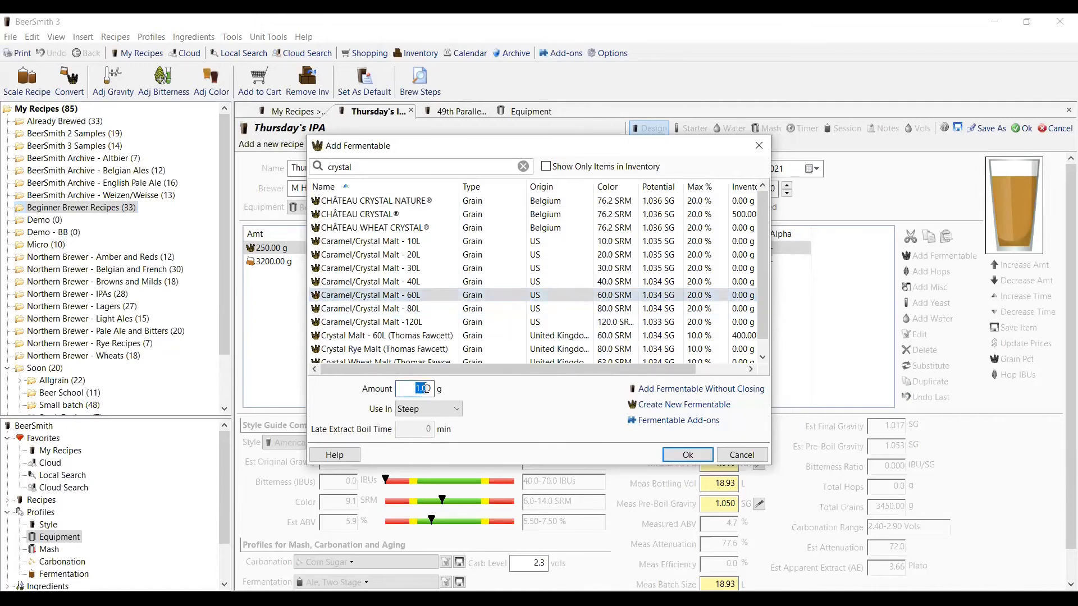
{"action": "type", "text": "450"}
{"action": "left_click", "coordinate": [697, 459]}
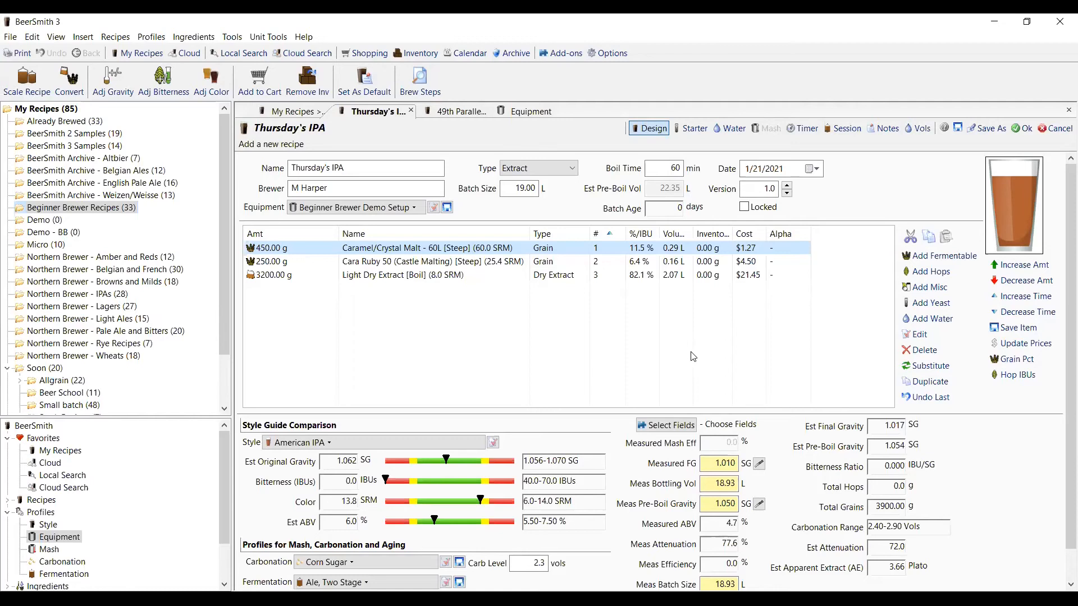
- Search the fermentables for "sug" and add 50 g of Maple Syrup to the boil
{"action": "left_click", "coordinate": [923, 258]}
{"action": "left_click", "coordinate": [447, 166]}
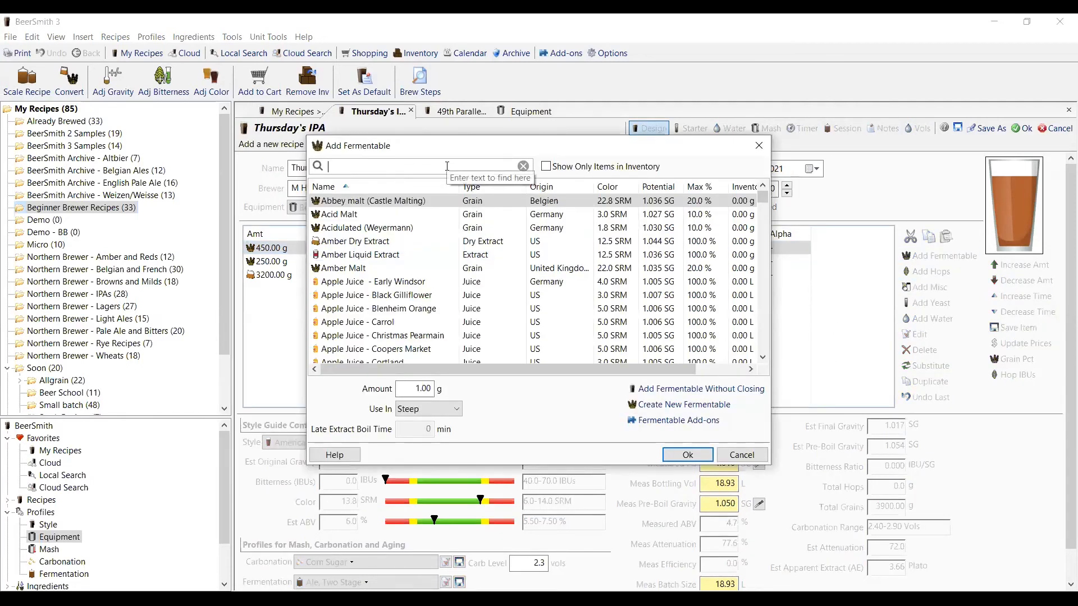
{"action": "type", "text": "sug"}
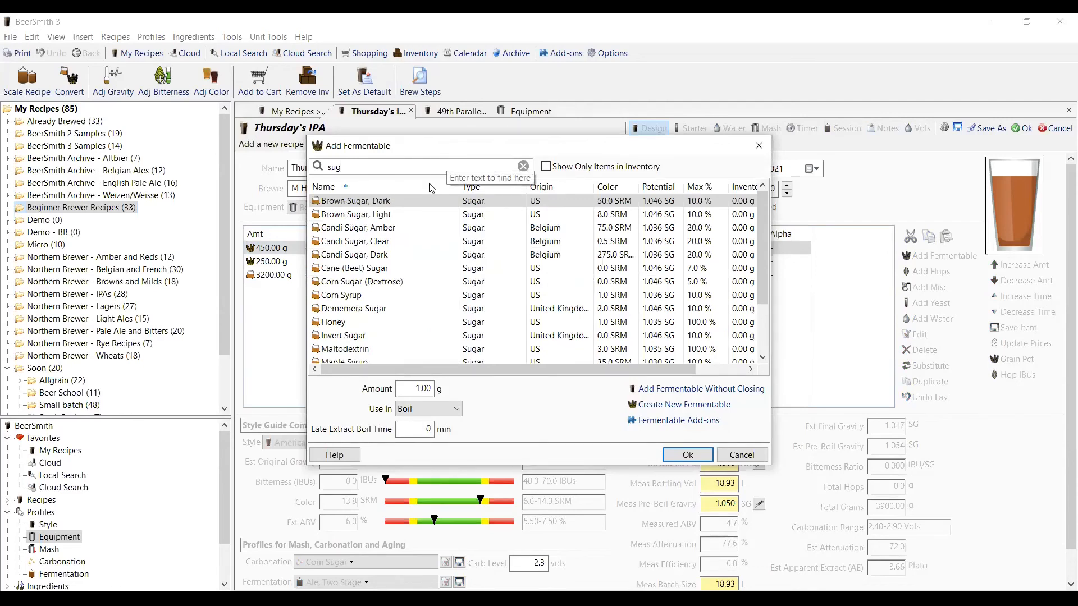
{"action": "scroll", "coordinate": [411, 233], "scroll_direction": "down", "scroll_amount": 1}
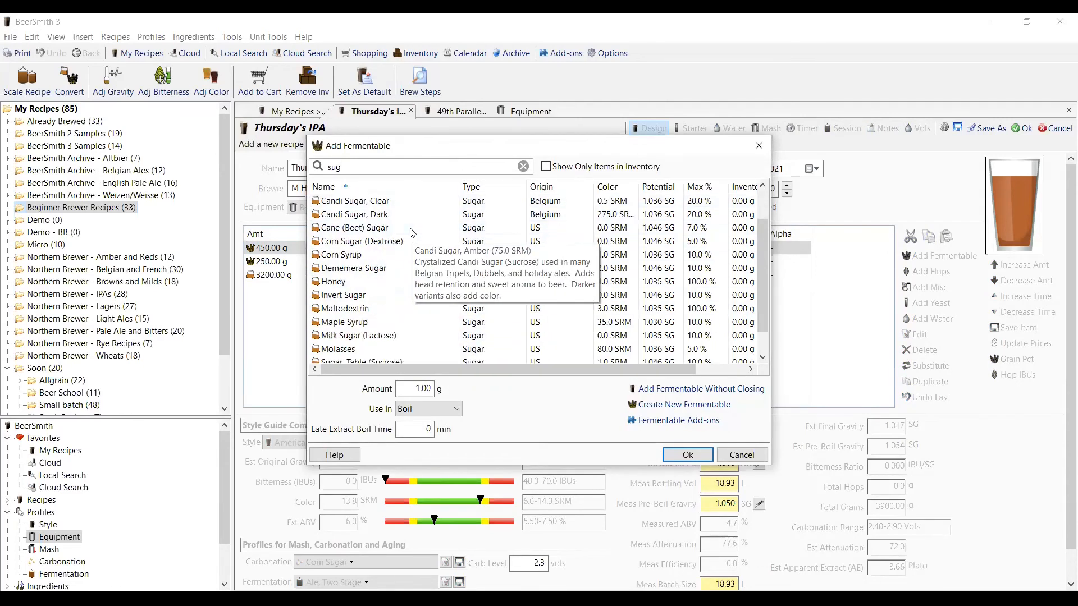
{"action": "scroll", "coordinate": [410, 232], "scroll_direction": "down", "scroll_amount": 1}
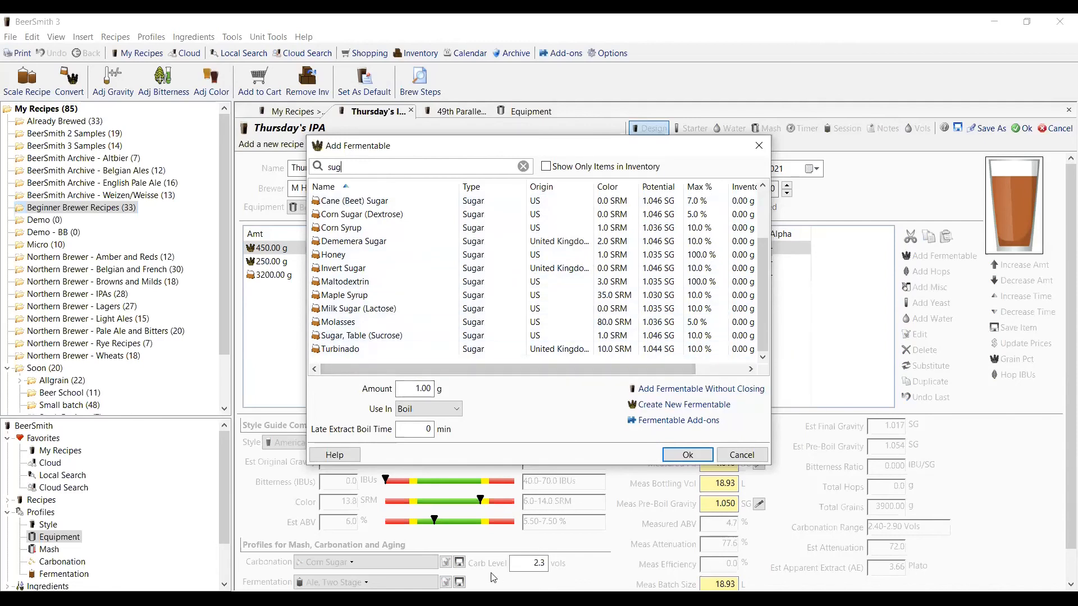
{"action": "left_click", "coordinate": [351, 295]}
{"action": "double_click", "coordinate": [421, 388]}
{"action": "type", "text": "50"}
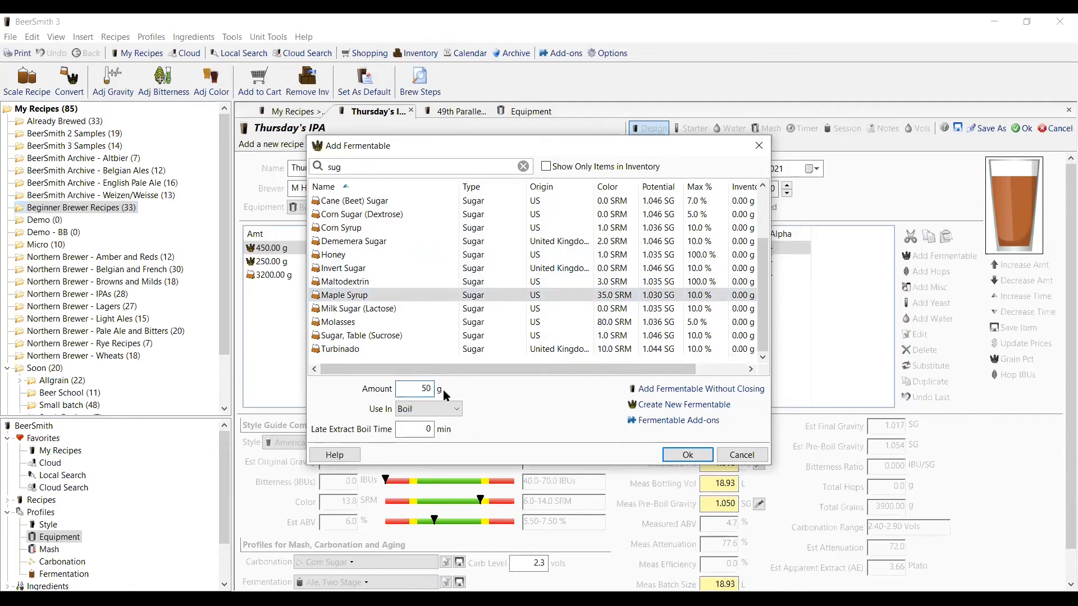
{"action": "left_click", "coordinate": [681, 457]}
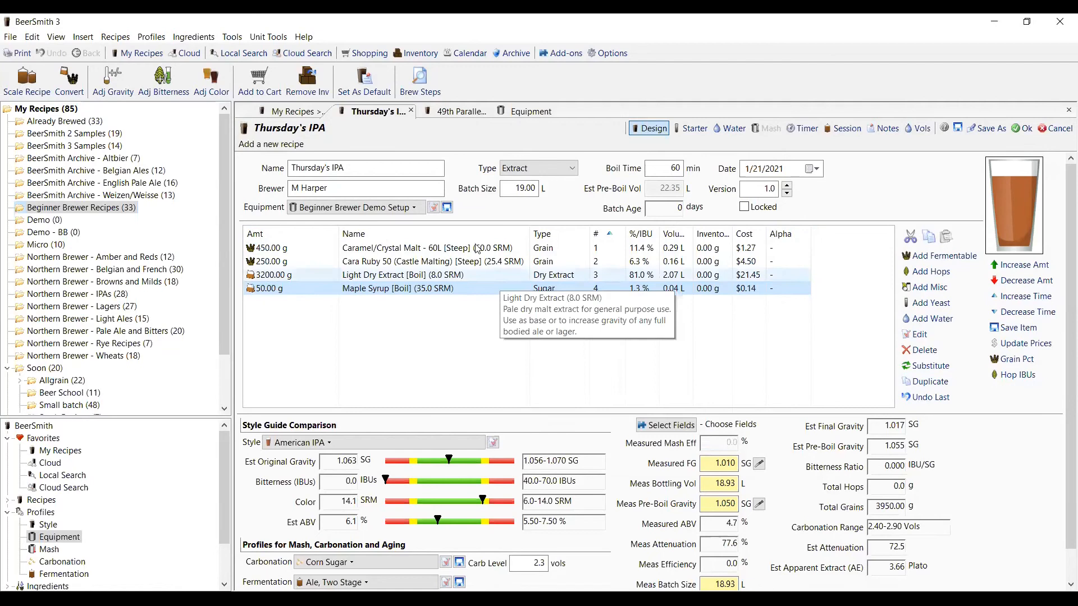
{"action": "mouse_move", "coordinate": [421, 288]}
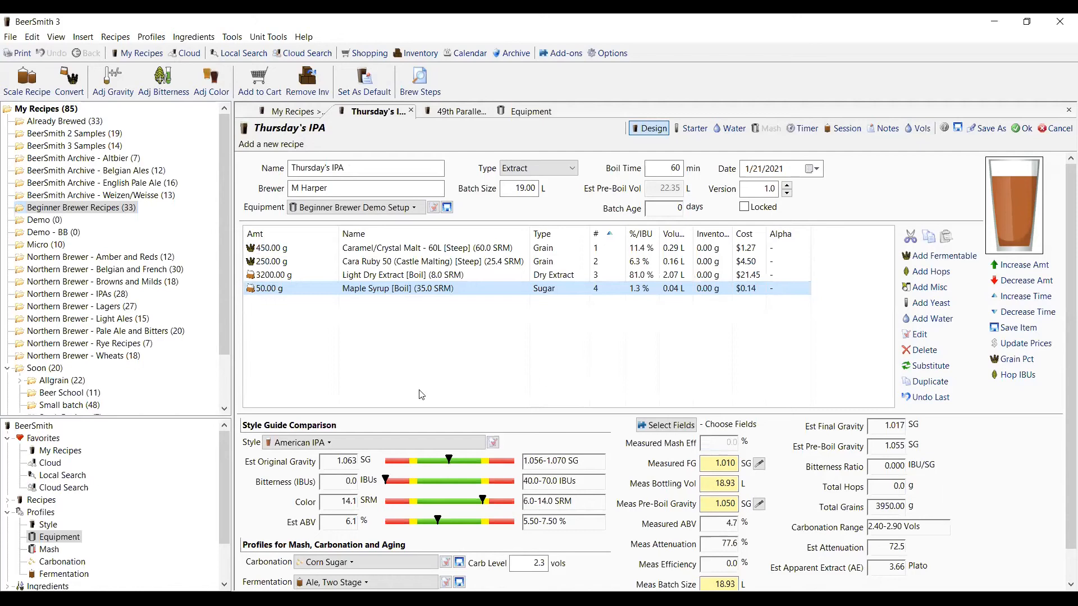
- Search the hops for "cascade" and add 28 g of U.S. Cascade pellets as a 60-minute boil addition
{"action": "left_click", "coordinate": [942, 272]}
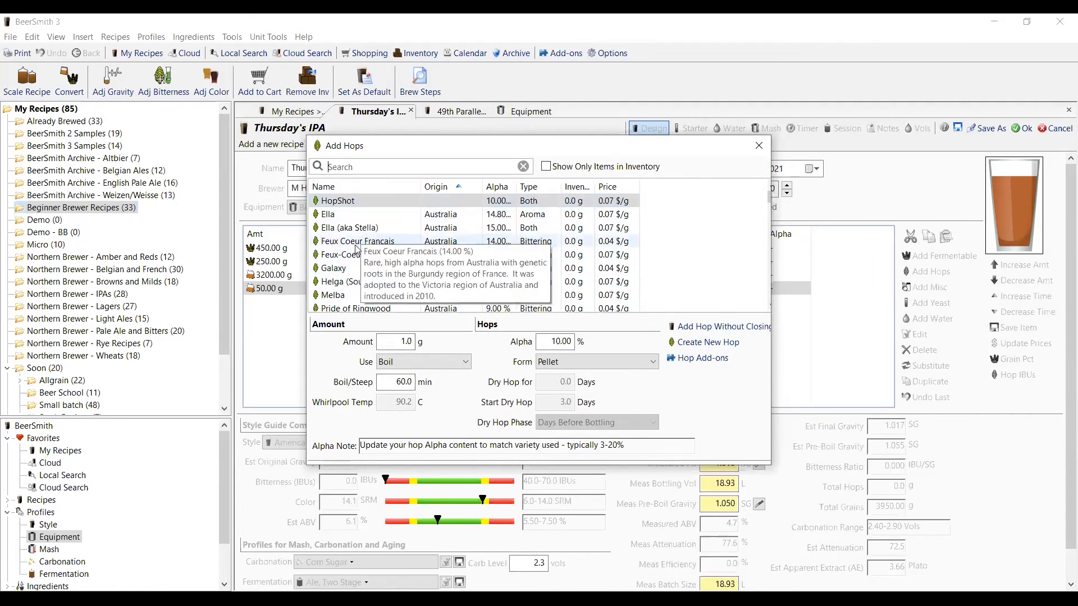
{"action": "scroll", "coordinate": [357, 253], "scroll_direction": "down", "scroll_amount": 2}
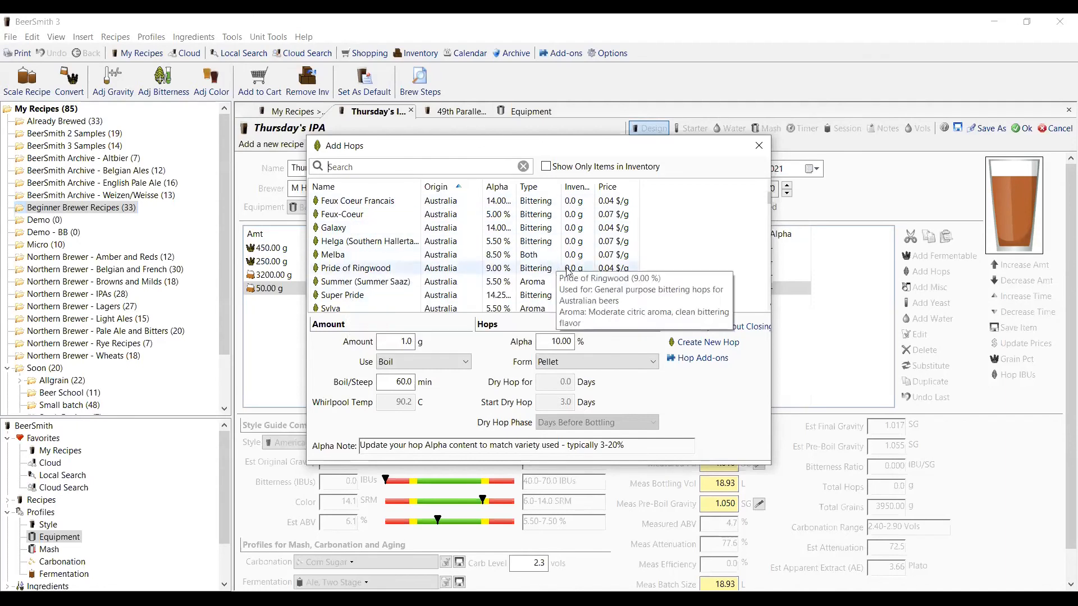
{"action": "scroll", "coordinate": [455, 227], "scroll_direction": "down", "scroll_amount": 2}
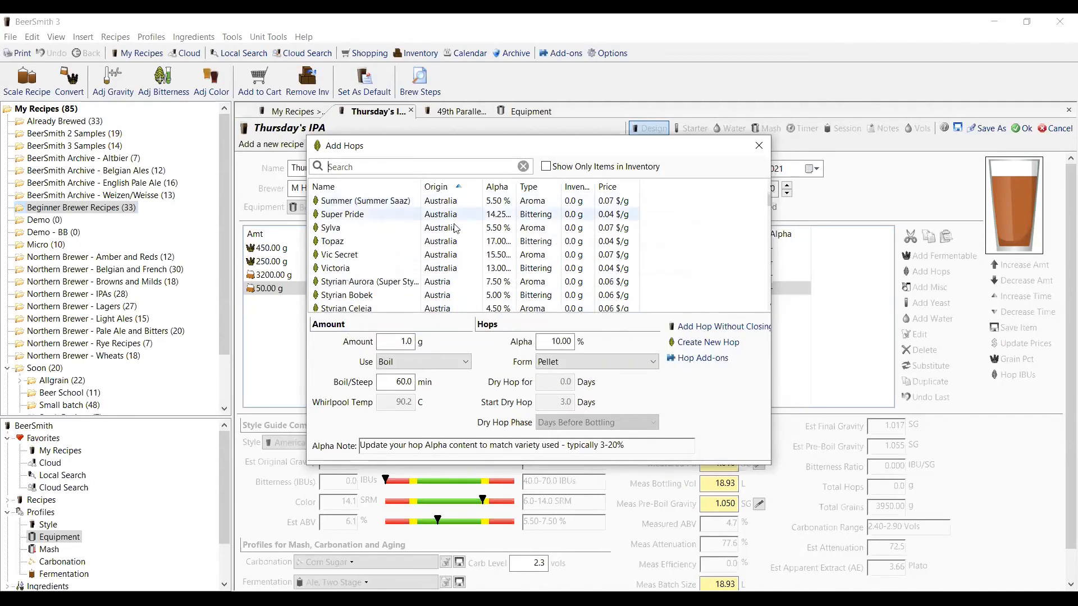
{"action": "left_click", "coordinate": [383, 168]}
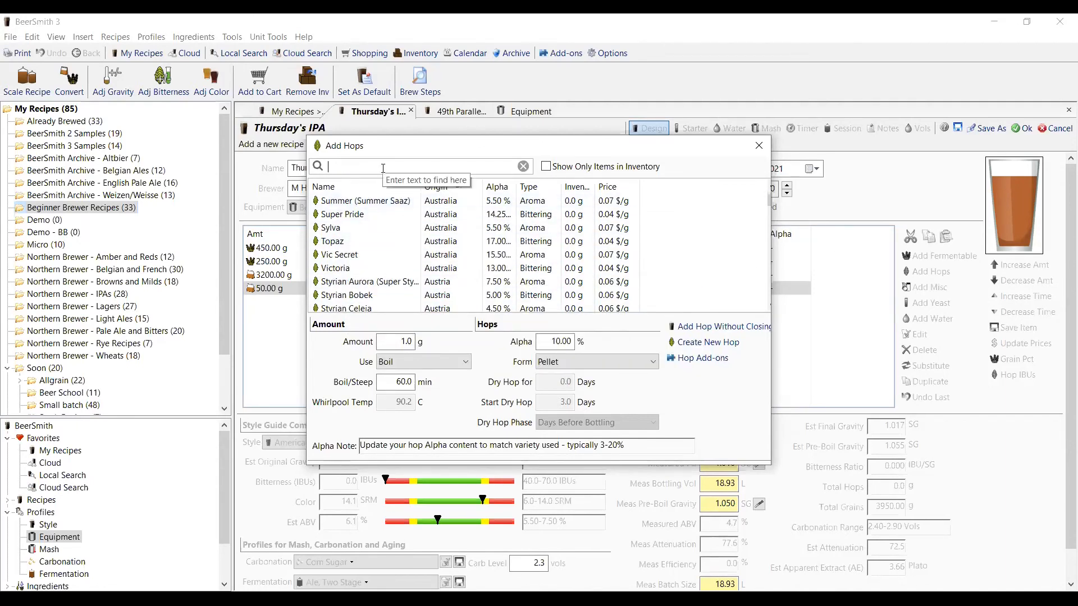
{"action": "type", "text": "casca"}
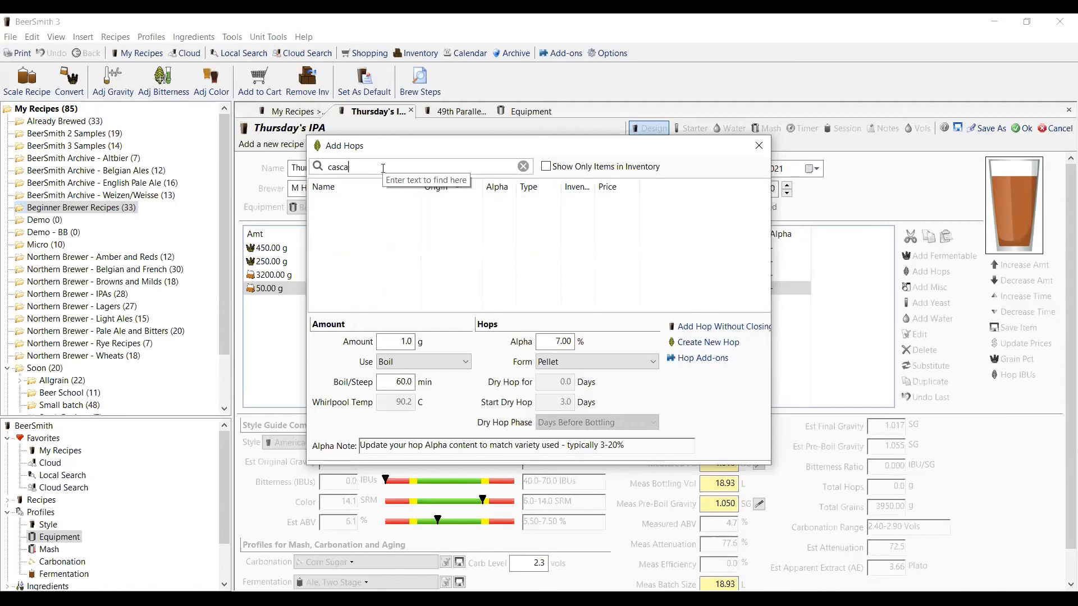
{"action": "type", "text": "sdde"}
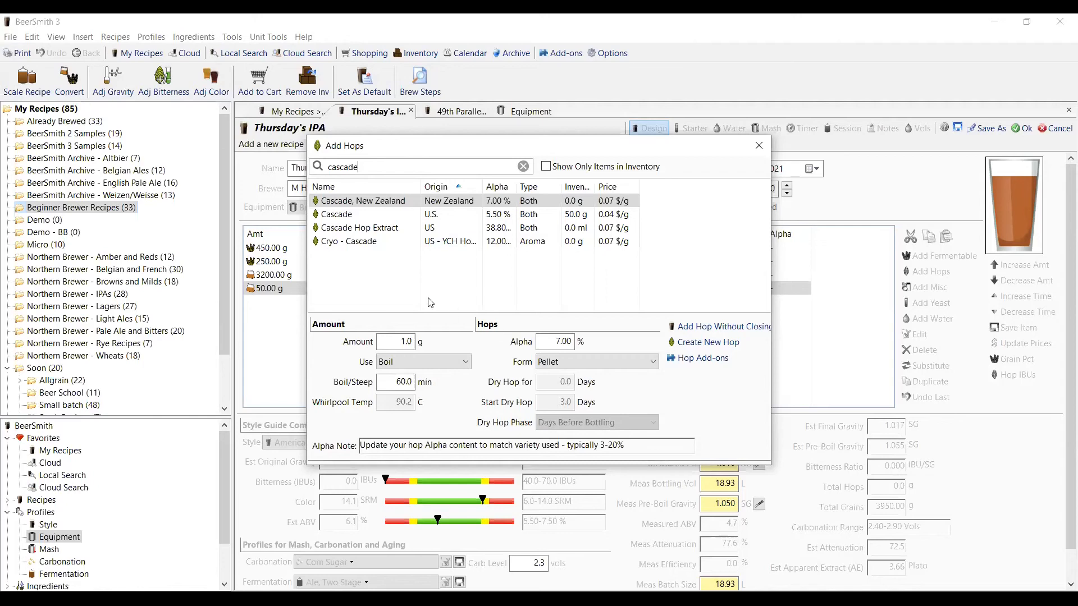
{"action": "left_click", "coordinate": [355, 216]}
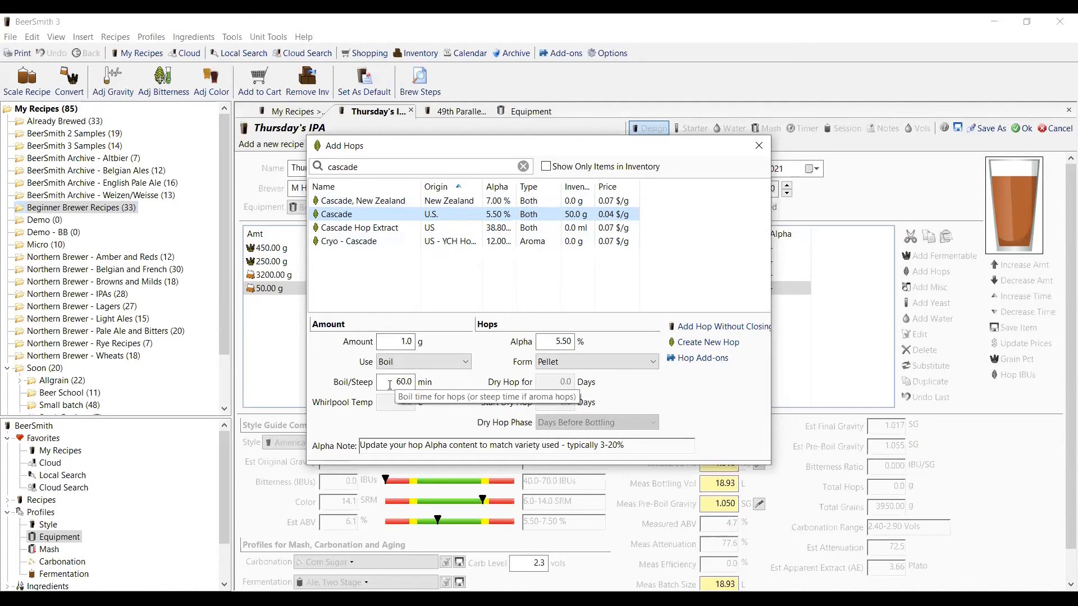
{"action": "double_click", "coordinate": [405, 342]}
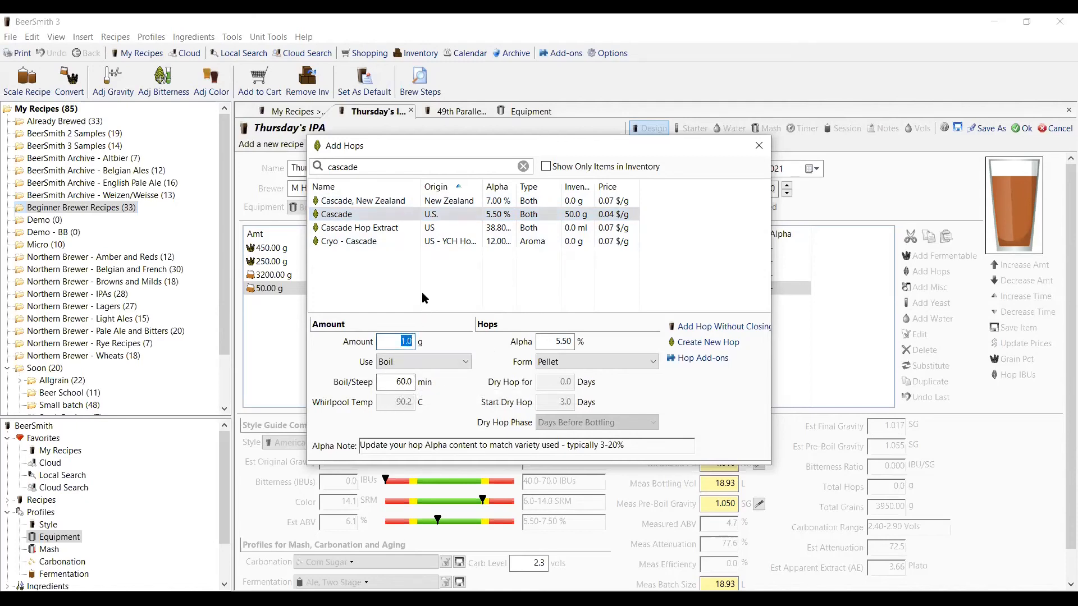
{"action": "type", "text": "28"}
{"action": "mouse_move", "coordinate": [405, 227]}
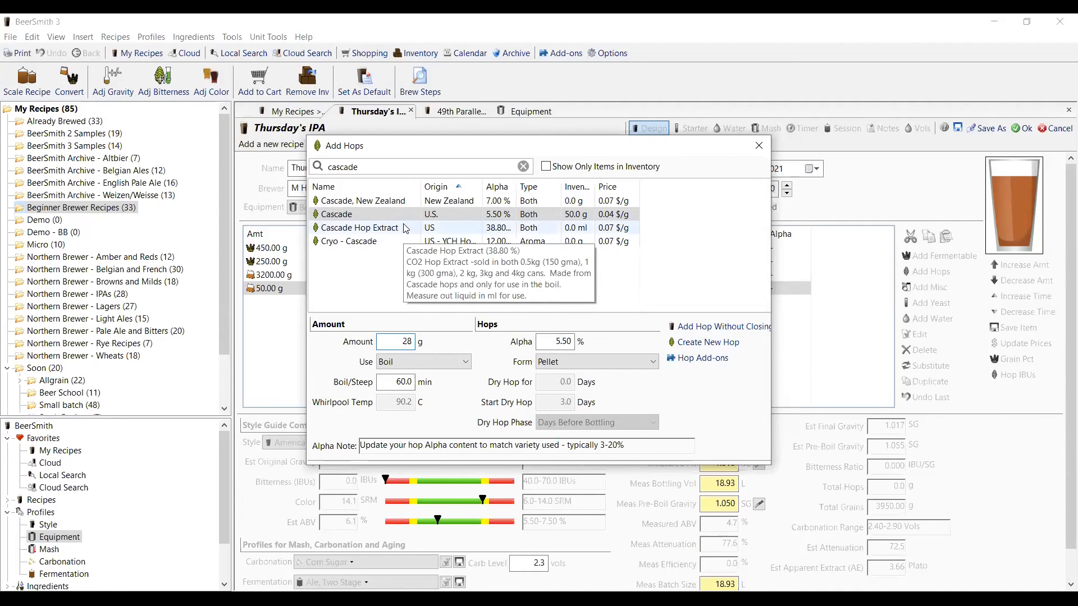
{"action": "key", "text": "Return"}
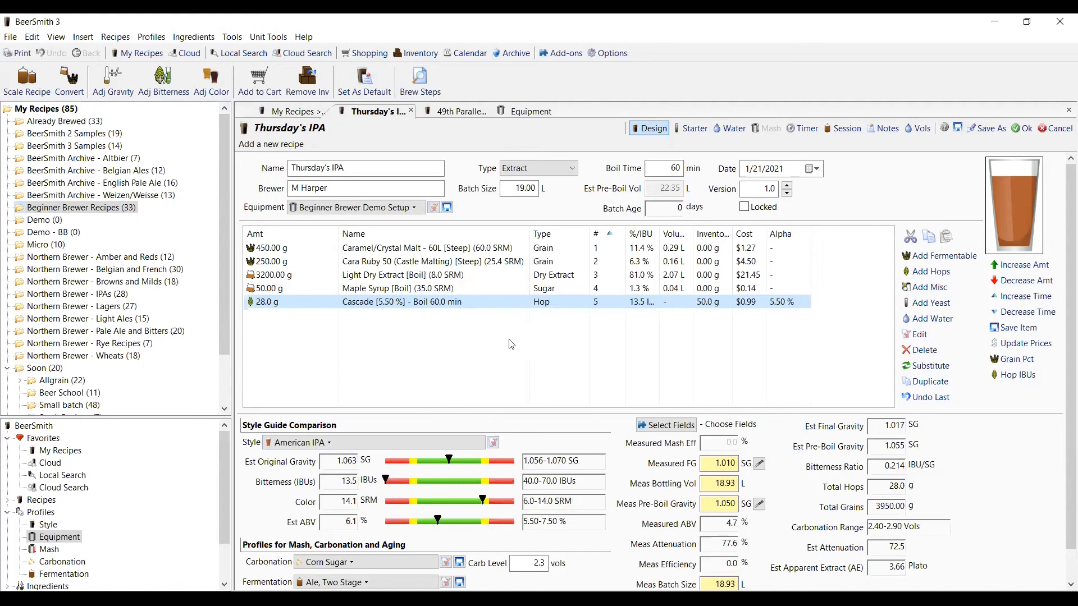
{"action": "mouse_move", "coordinate": [437, 304]}
- Search the hops for "cen" and add 35 g of U.S. Centennial pellets as a 60-minute boil addition
{"action": "left_click", "coordinate": [926, 272]}
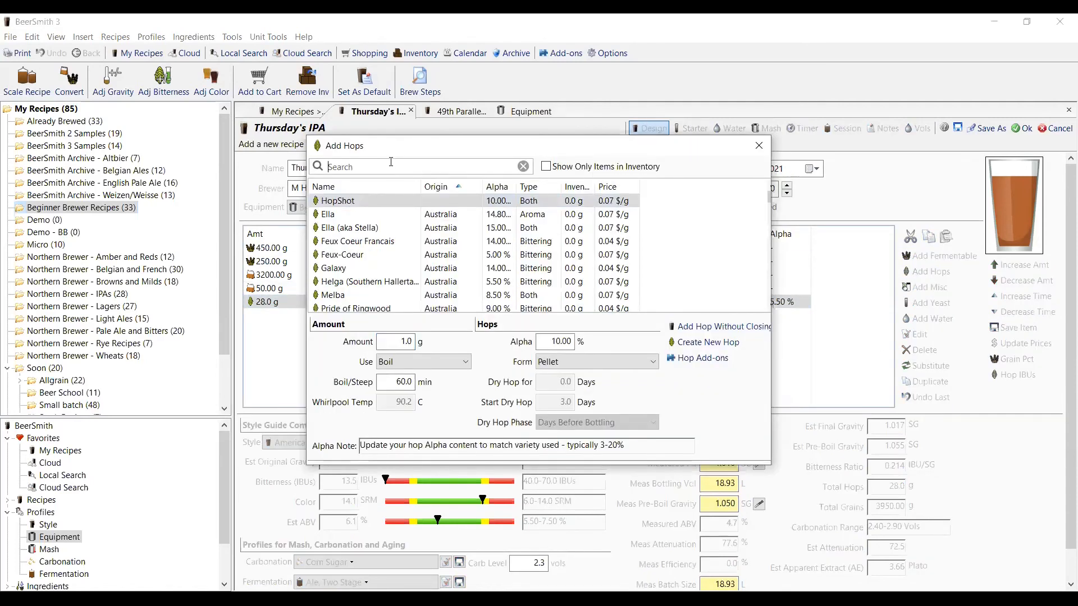
{"action": "type", "text": "cen"}
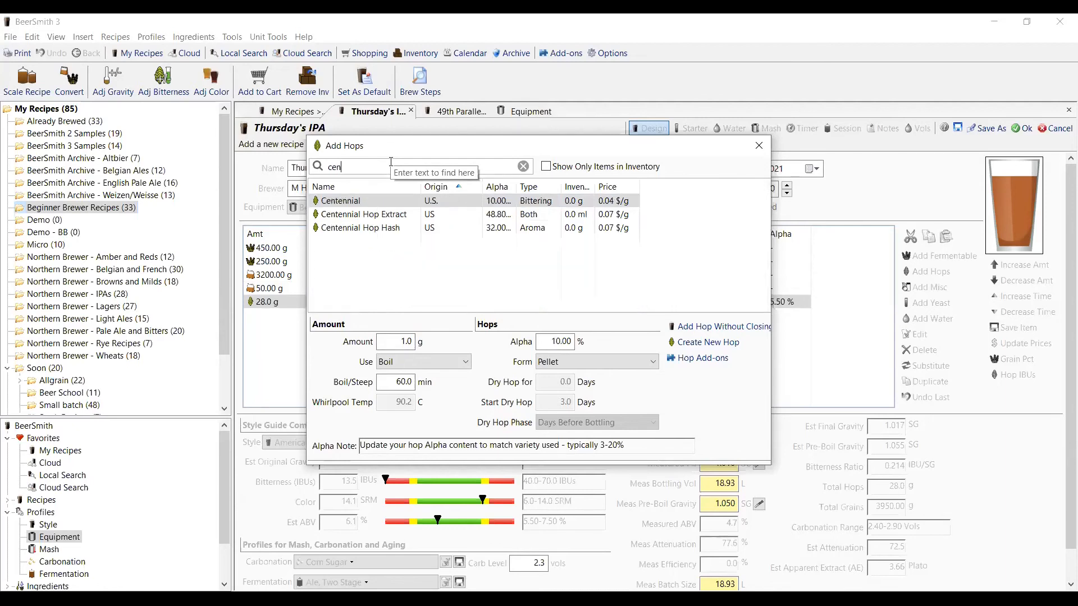
{"action": "left_click", "coordinate": [346, 201]}
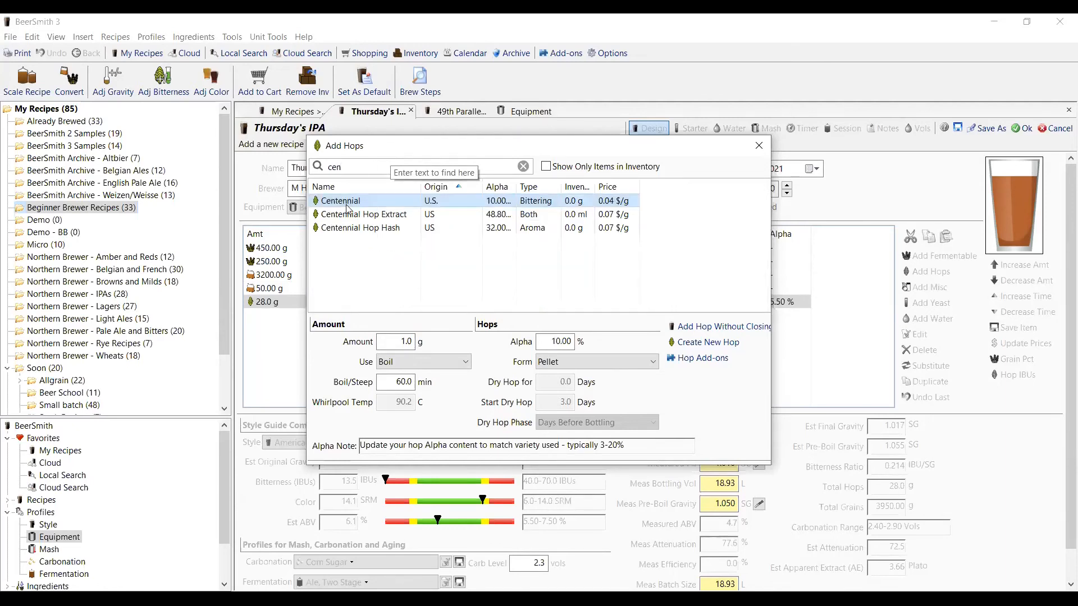
{"action": "left_click", "coordinate": [400, 341]}
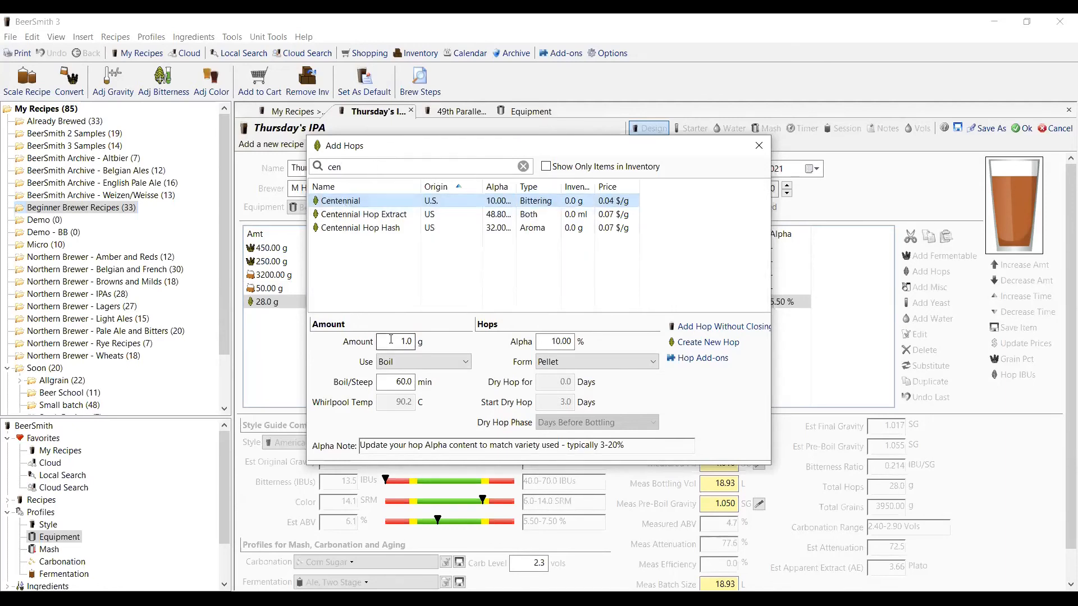
{"action": "type", "text": "35"}
{"action": "key", "text": "Return"}
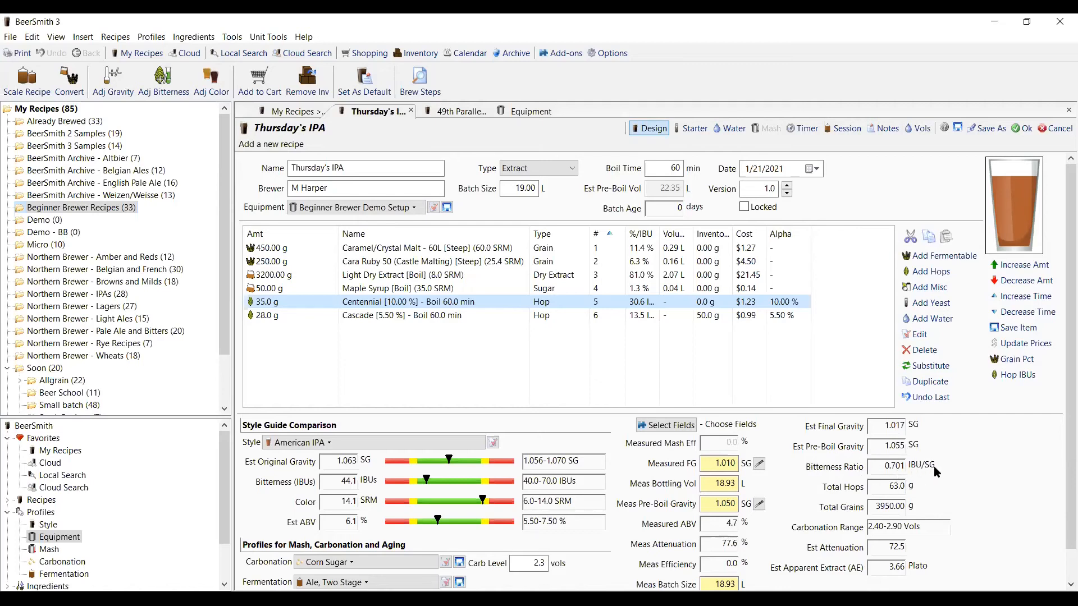
{"action": "mouse_move", "coordinate": [896, 472]}
- Search the hops for "chin" and add 28 g of U.S. Chinook pellets with a boil time of 10 minutes
{"action": "left_click", "coordinate": [930, 272]}
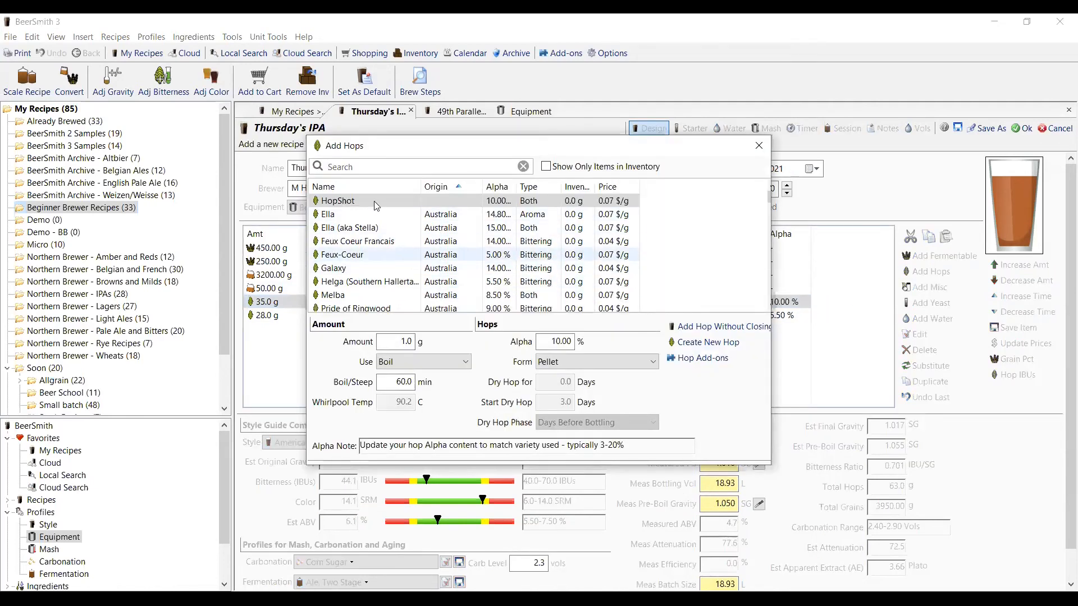
{"action": "left_click", "coordinate": [365, 164]}
{"action": "type", "text": "ch"}
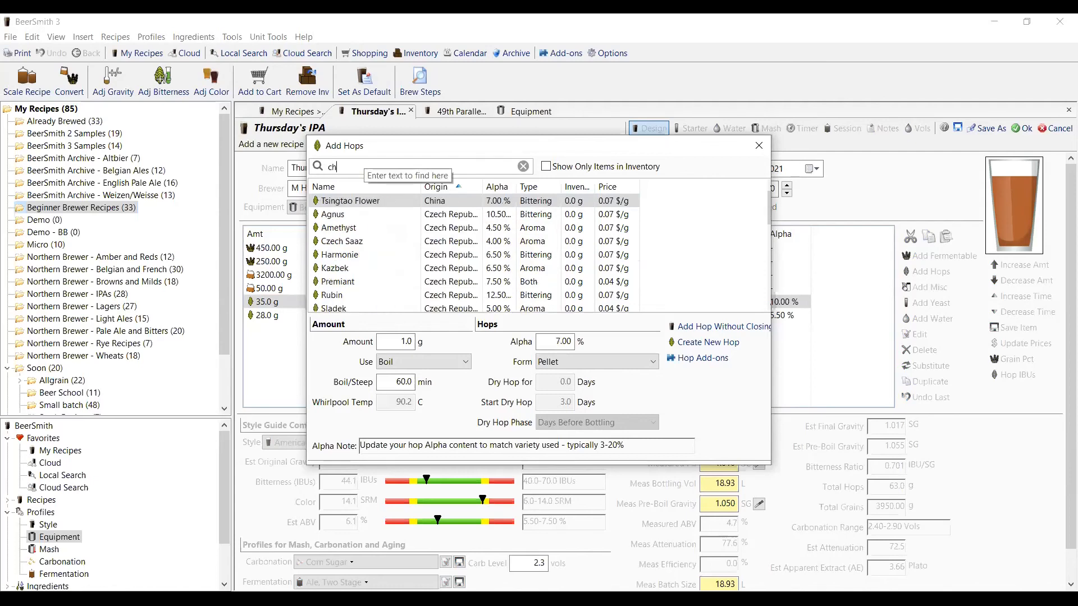
{"action": "type", "text": "in"}
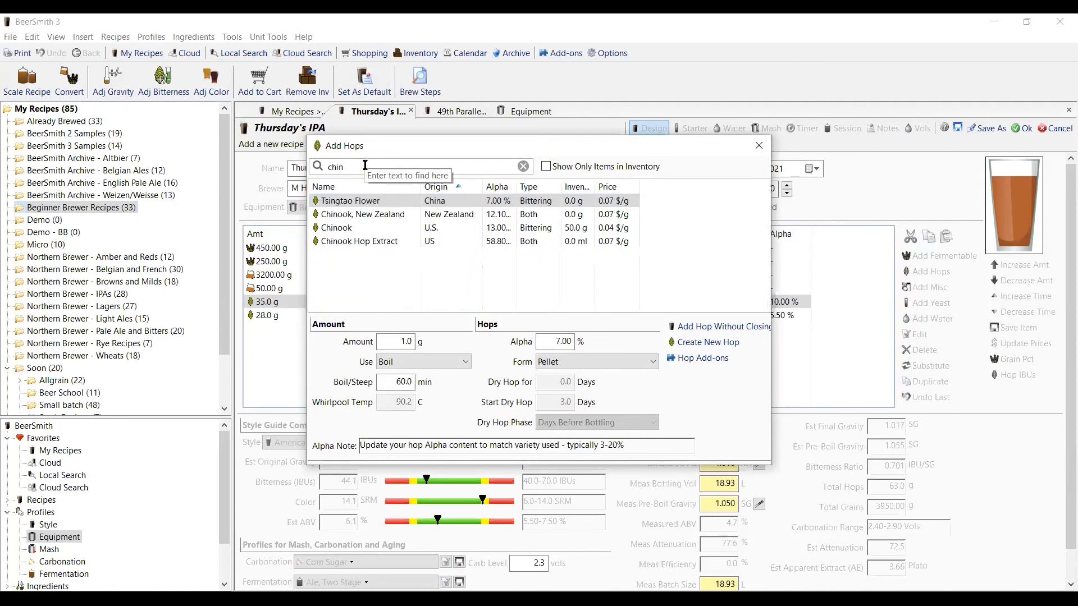
{"action": "left_click", "coordinate": [349, 229]}
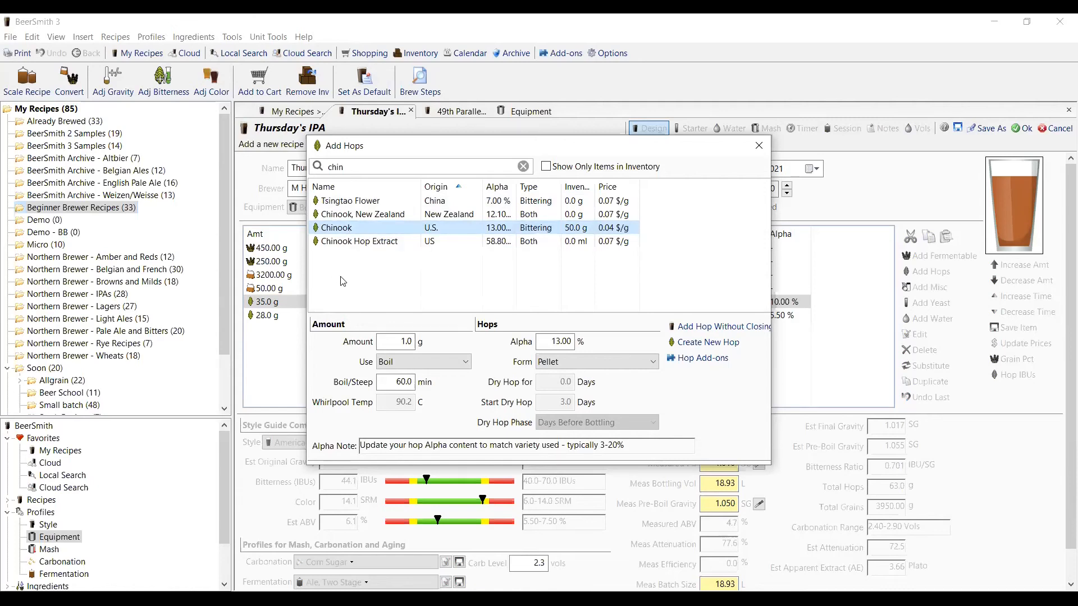
{"action": "left_click", "coordinate": [393, 335]}
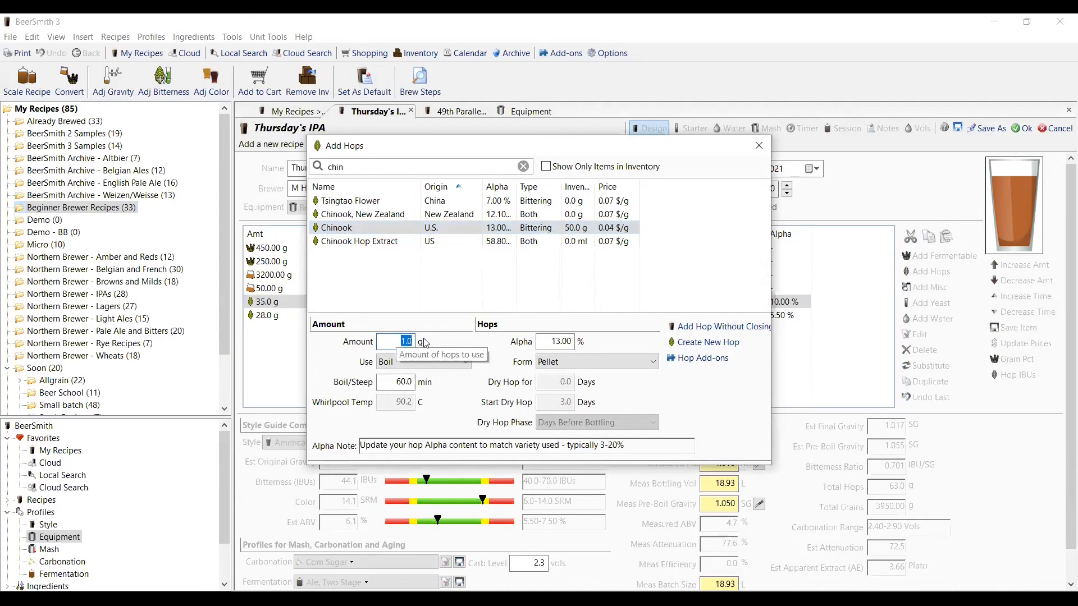
{"action": "type", "text": "28"}
{"action": "double_click", "coordinate": [407, 382]}
{"action": "type", "text": "10"}
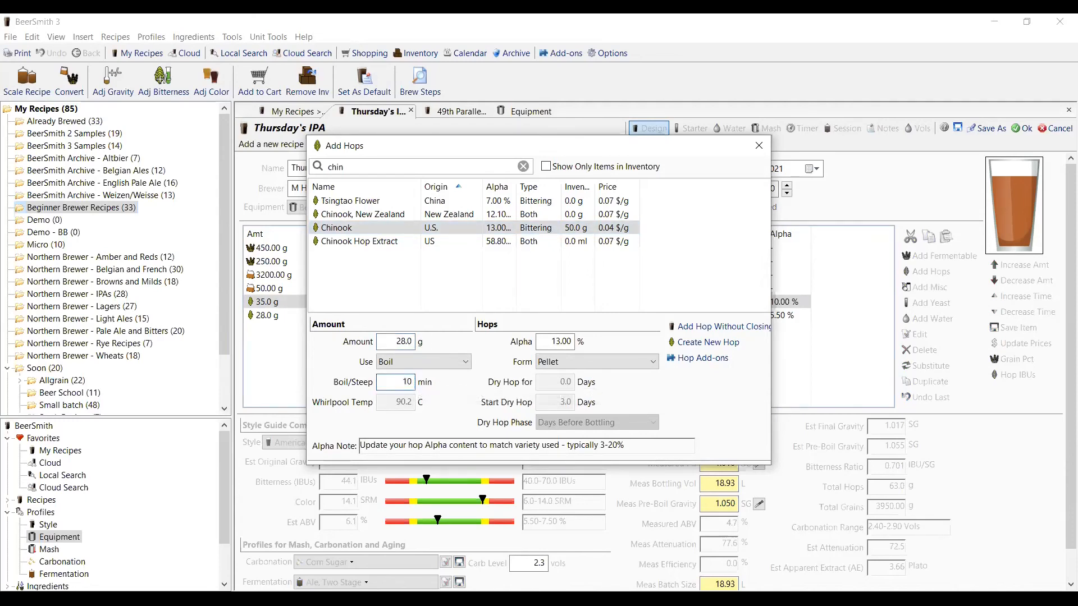
{"action": "key", "text": "Return"}
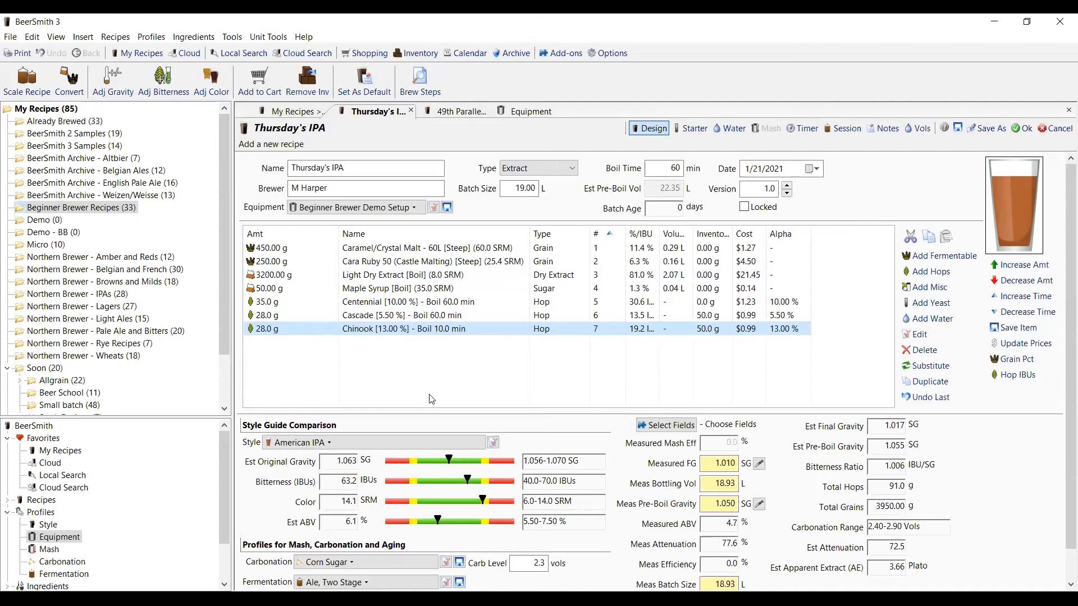
- Search the yeasts for "lalleman" and select Lallemand Nottingham Yeast
{"action": "left_click", "coordinate": [943, 303]}
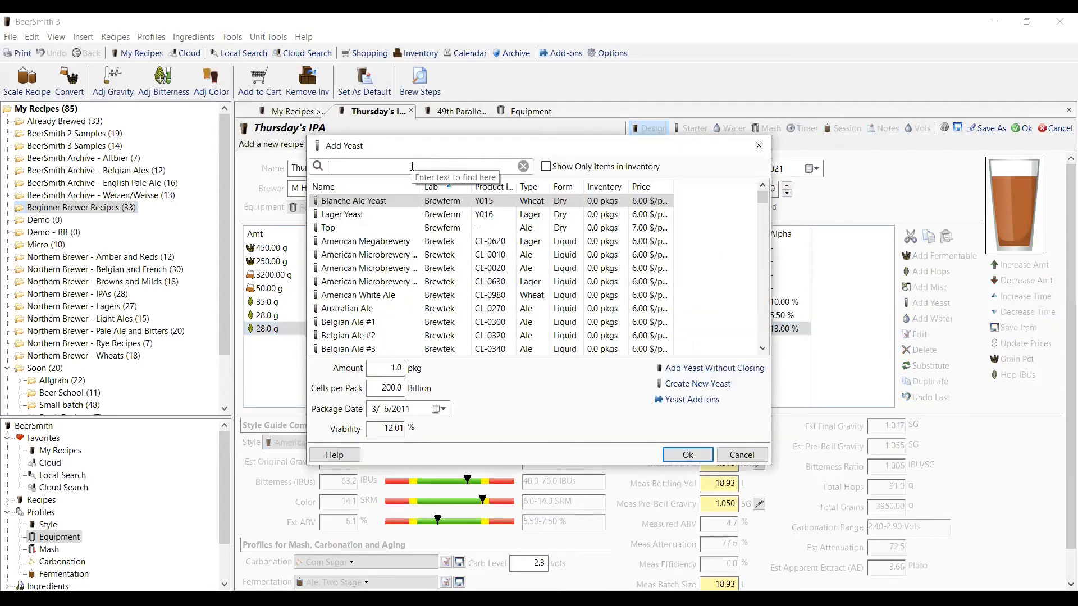
{"action": "type", "text": "lalleman"}
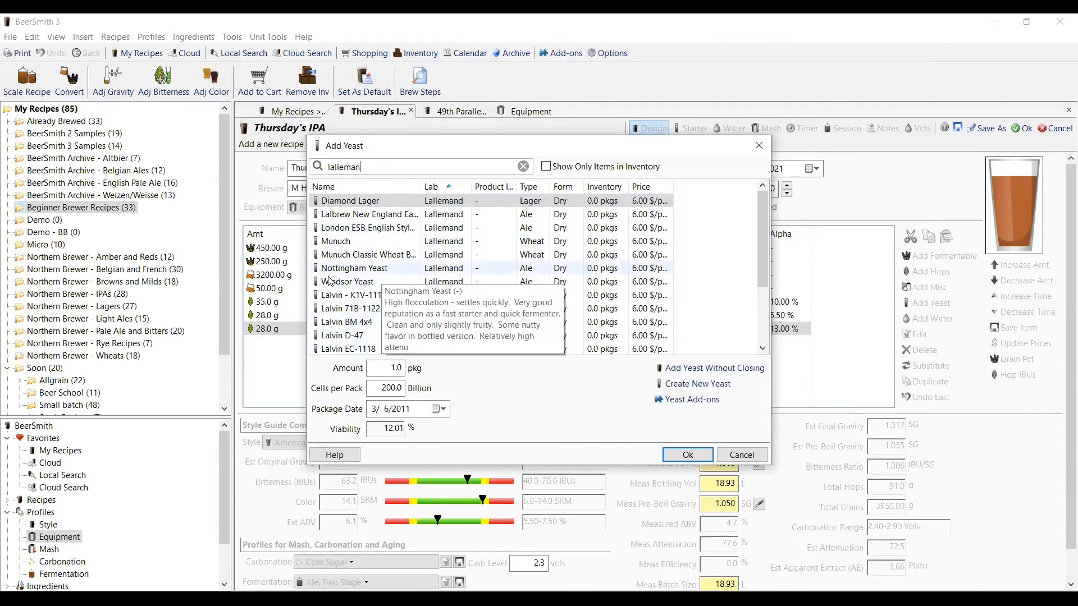
{"action": "left_click", "coordinate": [346, 272]}
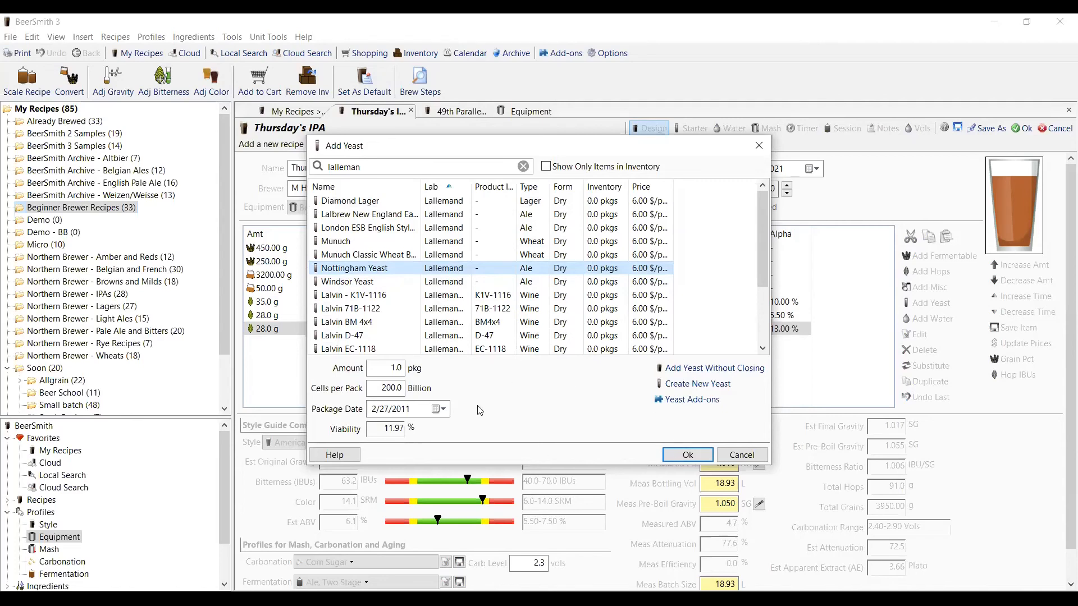
- Set the Nottingham Yeast package date to 12/31/2020 and add 1 package to the recipe
{"action": "left_click", "coordinate": [425, 409]}
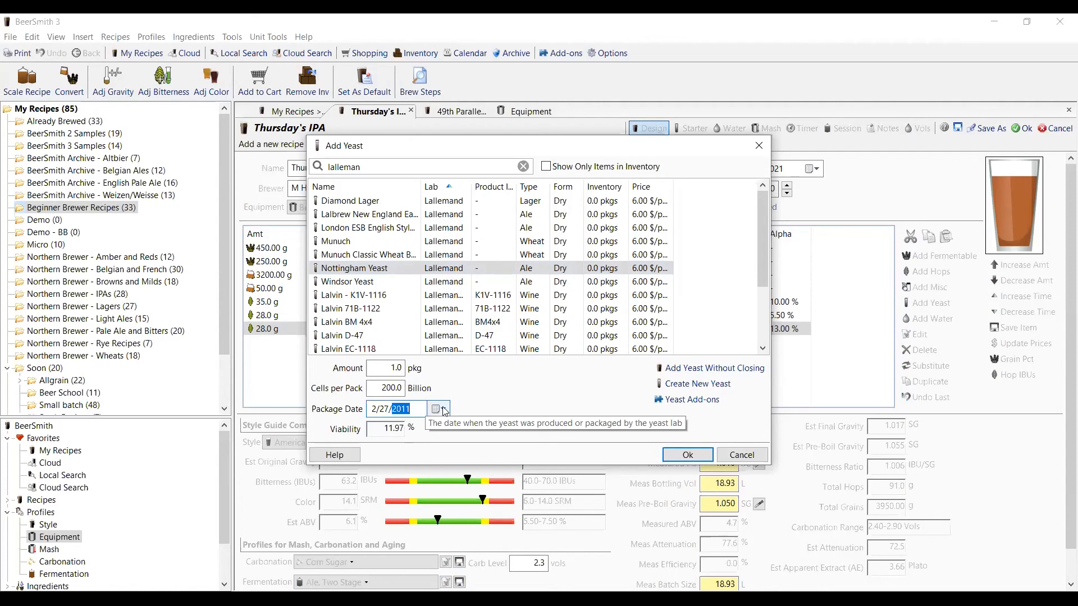
{"action": "left_click", "coordinate": [444, 412]}
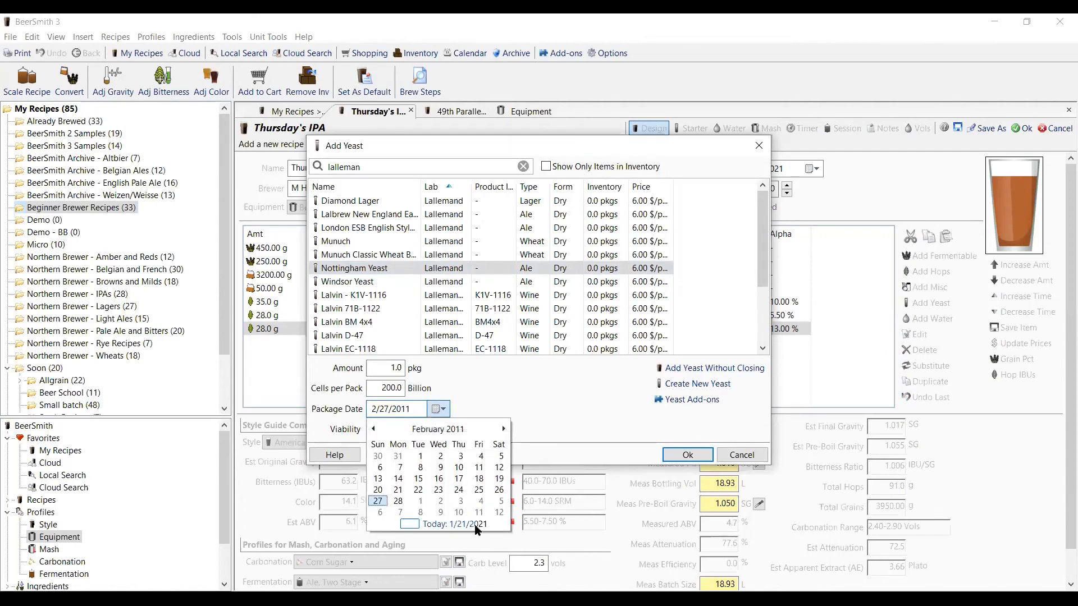
{"action": "left_click", "coordinate": [504, 429]}
{"action": "left_click", "coordinate": [504, 429]}
{"action": "left_click", "coordinate": [504, 429]}
{"action": "triple_click", "coordinate": [504, 429]}
{"action": "triple_click", "coordinate": [504, 429]}
{"action": "double_click", "coordinate": [503, 429]}
{"action": "left_click", "coordinate": [504, 429]}
{"action": "triple_click", "coordinate": [503, 429]}
{"action": "triple_click", "coordinate": [503, 429]}
{"action": "triple_click", "coordinate": [504, 429]}
{"action": "triple_click", "coordinate": [504, 429]}
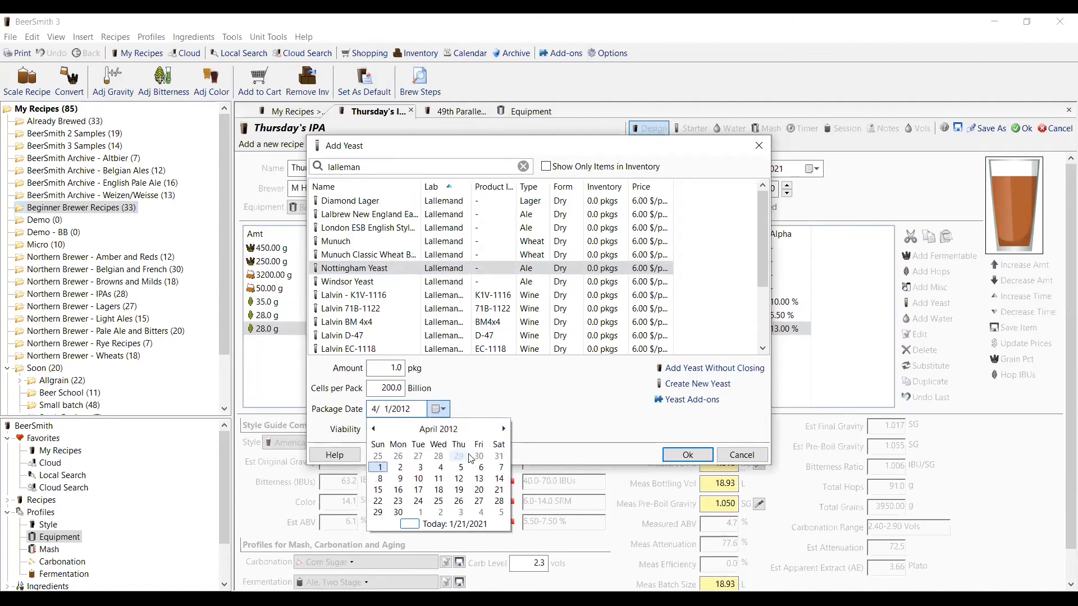
{"action": "scroll", "coordinate": [474, 460], "scroll_direction": "down", "scroll_amount": 20}
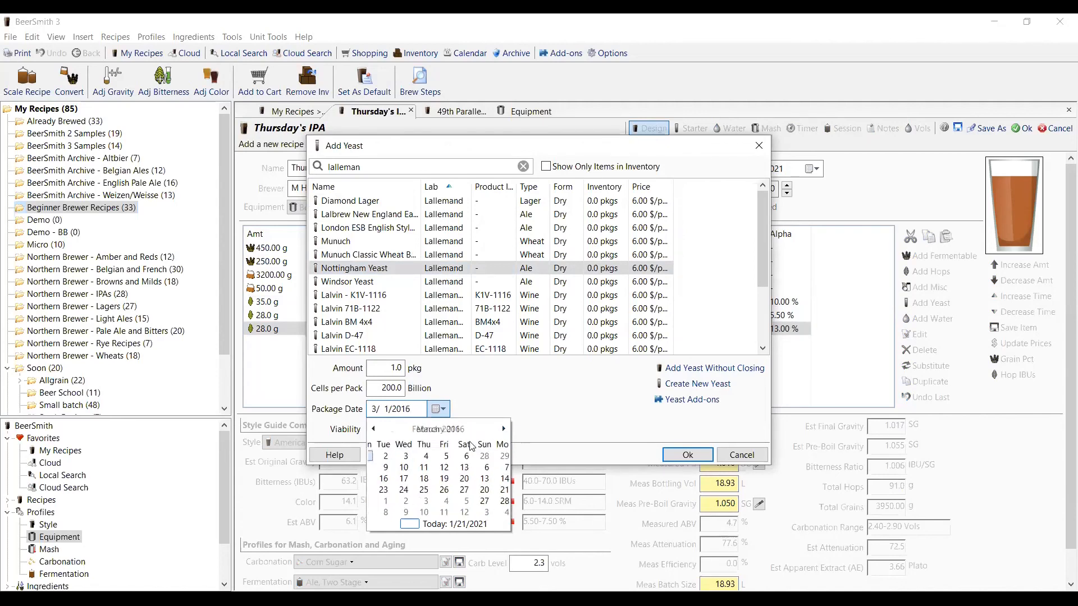
{"action": "scroll", "coordinate": [469, 443], "scroll_direction": "down", "scroll_amount": 20}
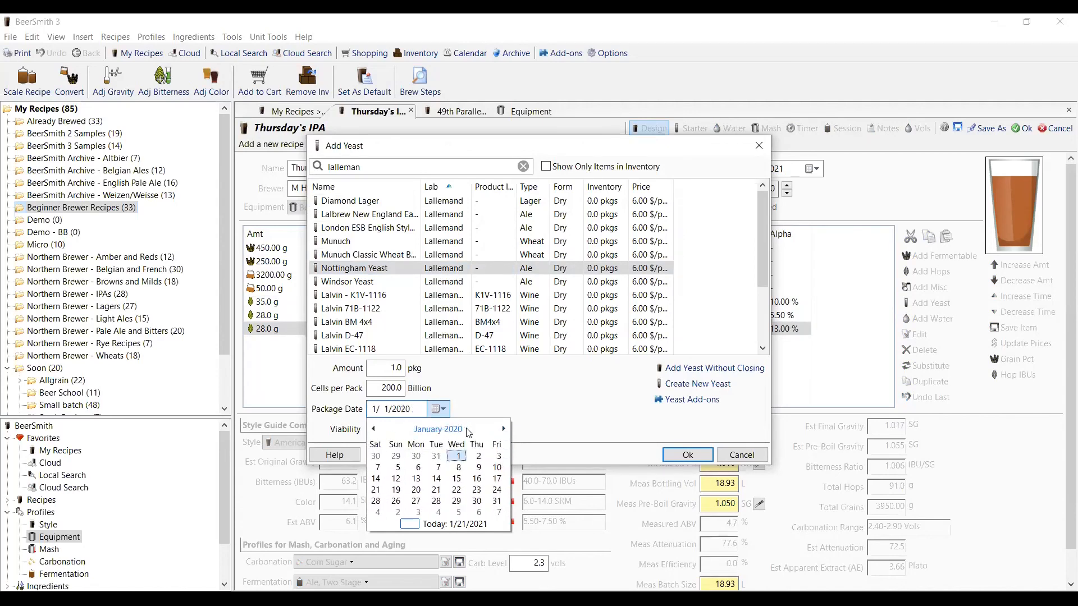
{"action": "scroll", "coordinate": [468, 443], "scroll_direction": "down", "scroll_amount": 8}
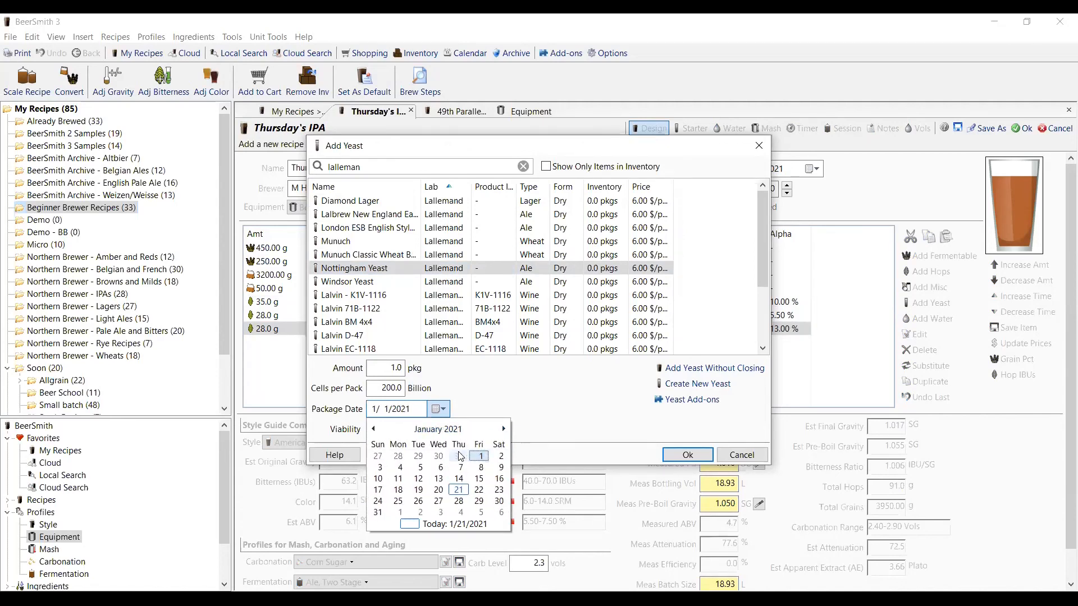
{"action": "scroll", "coordinate": [460, 456], "scroll_direction": "up", "scroll_amount": 3}
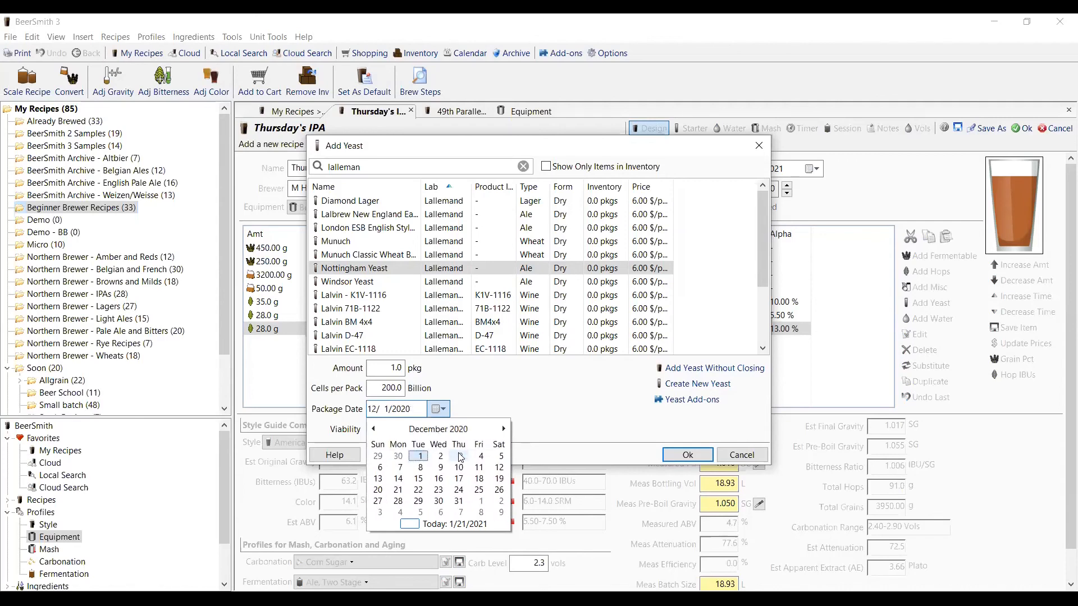
{"action": "left_click", "coordinate": [459, 502]}
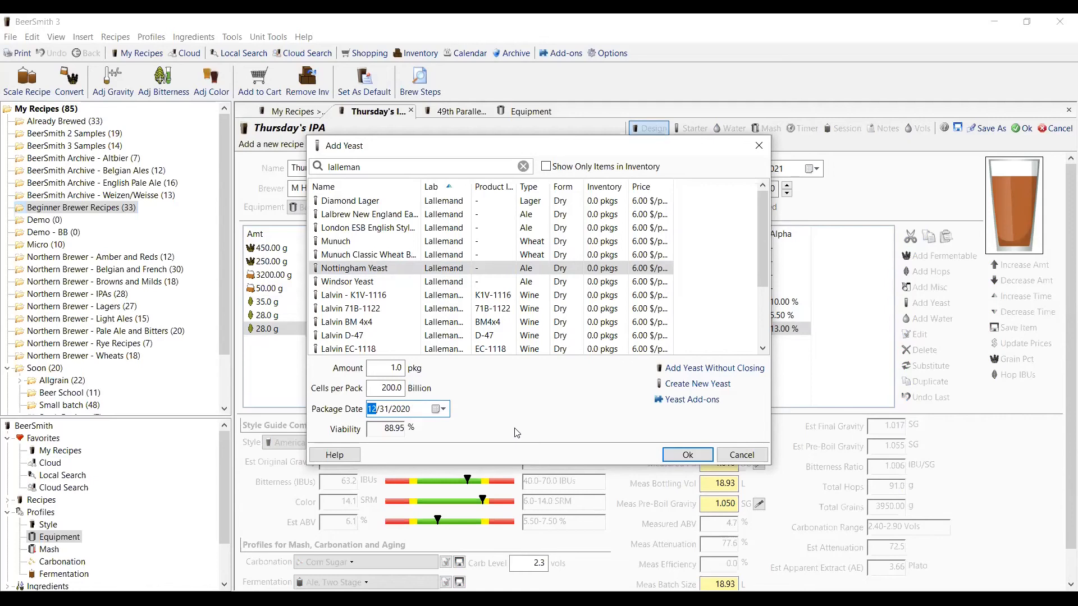
{"action": "left_click", "coordinate": [687, 455]}
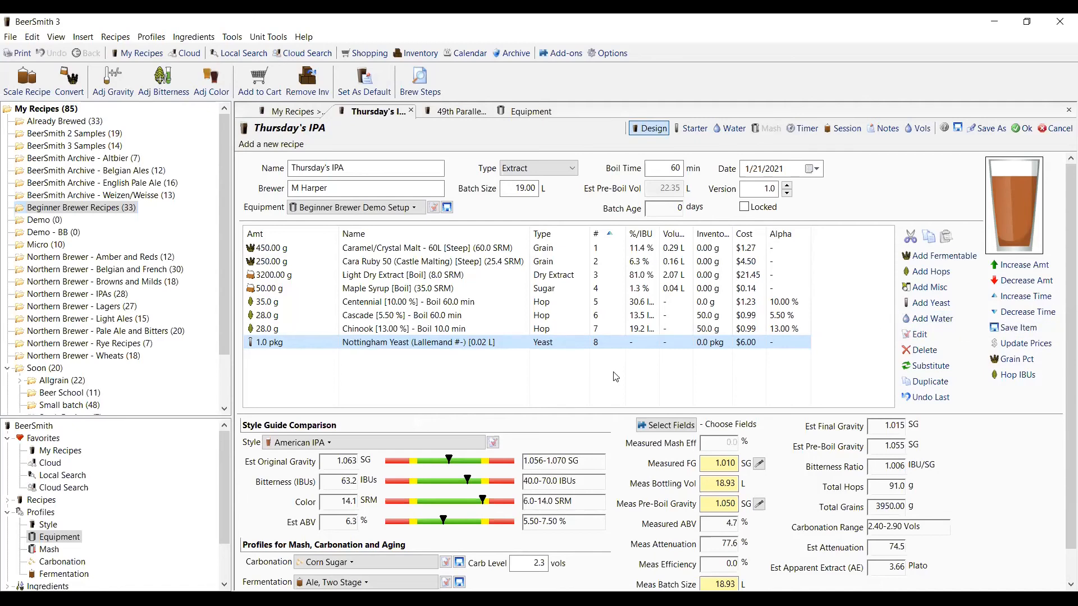
- Search the miscellaneous ingredients for "irish" and add 1 tsp of Irish Moss to the boil
{"action": "left_click", "coordinate": [934, 288]}
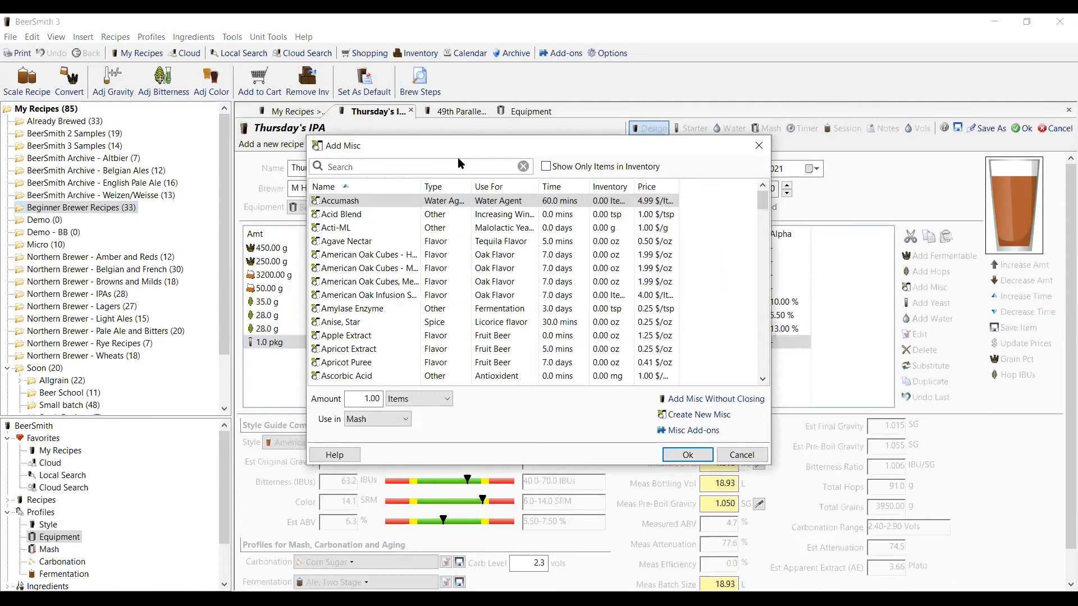
{"action": "type", "text": "ir"}
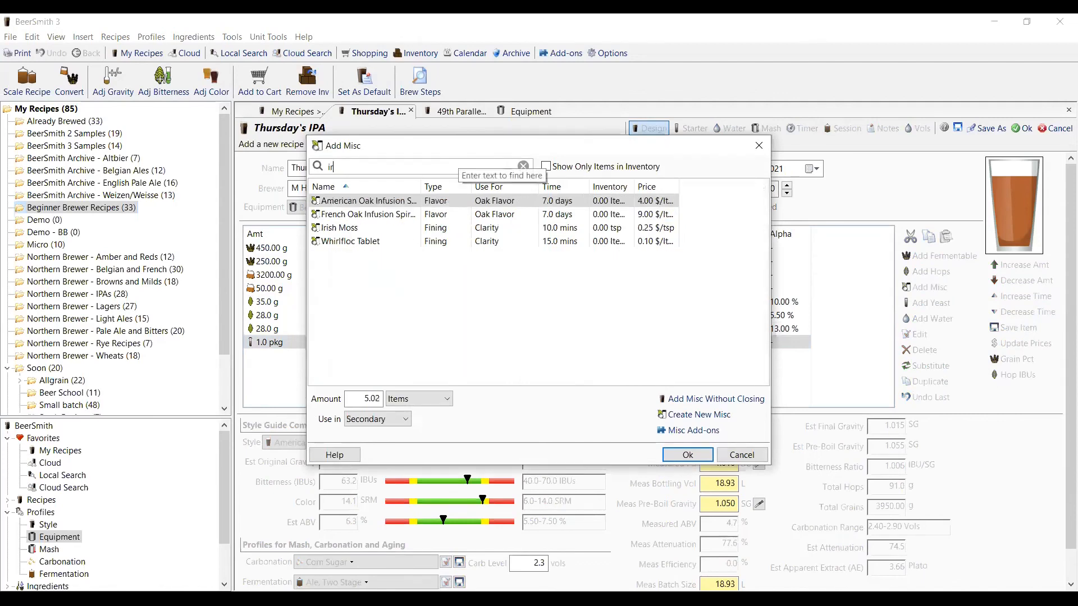
{"action": "type", "text": "ish"}
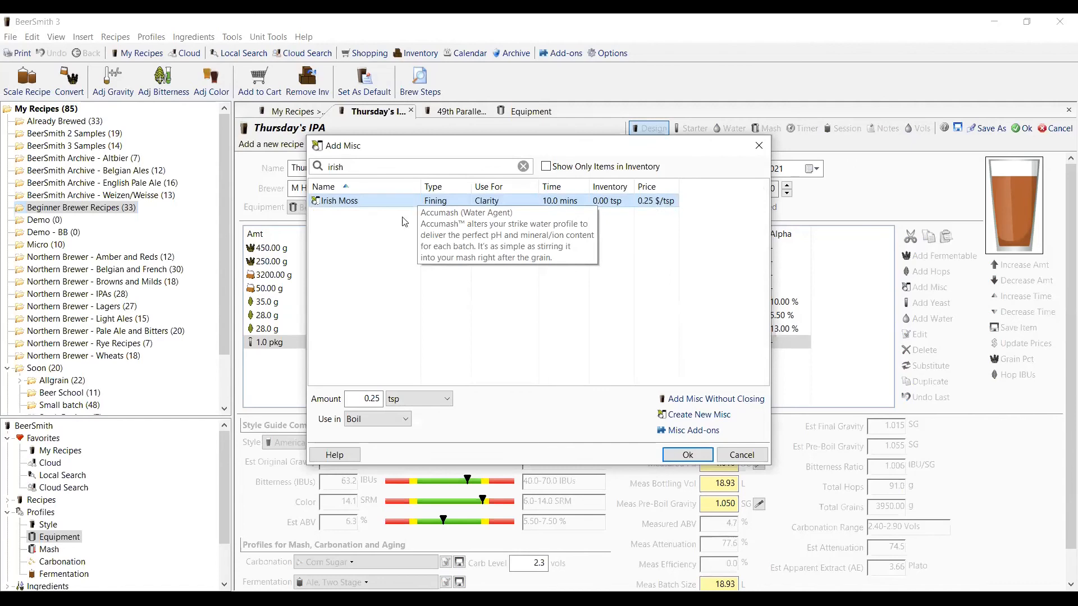
{"action": "double_click", "coordinate": [360, 396]}
{"action": "type", "text": "1"}
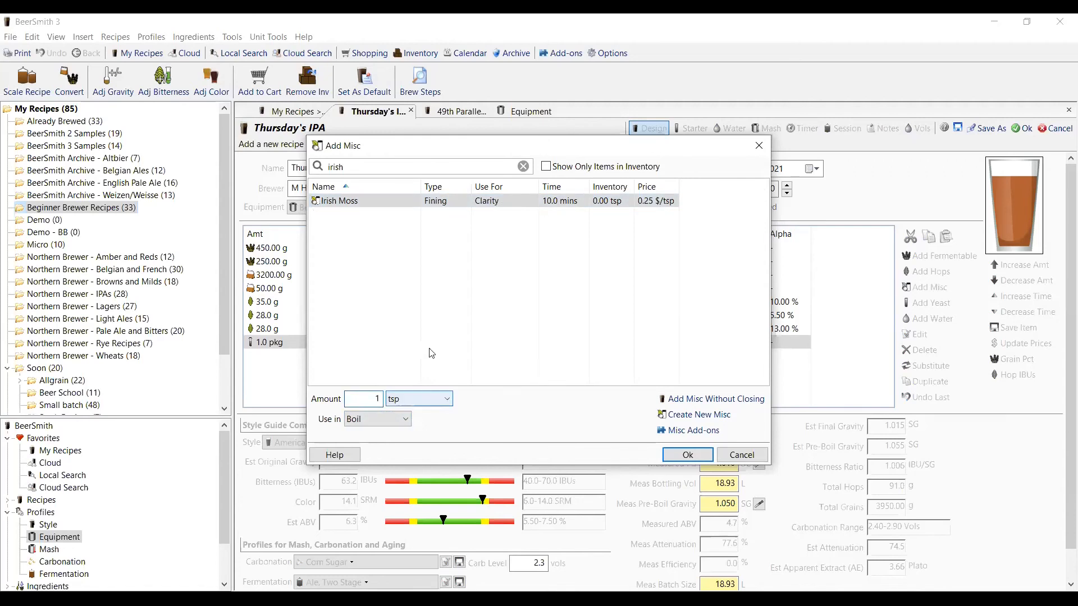
{"action": "left_click", "coordinate": [675, 457]}
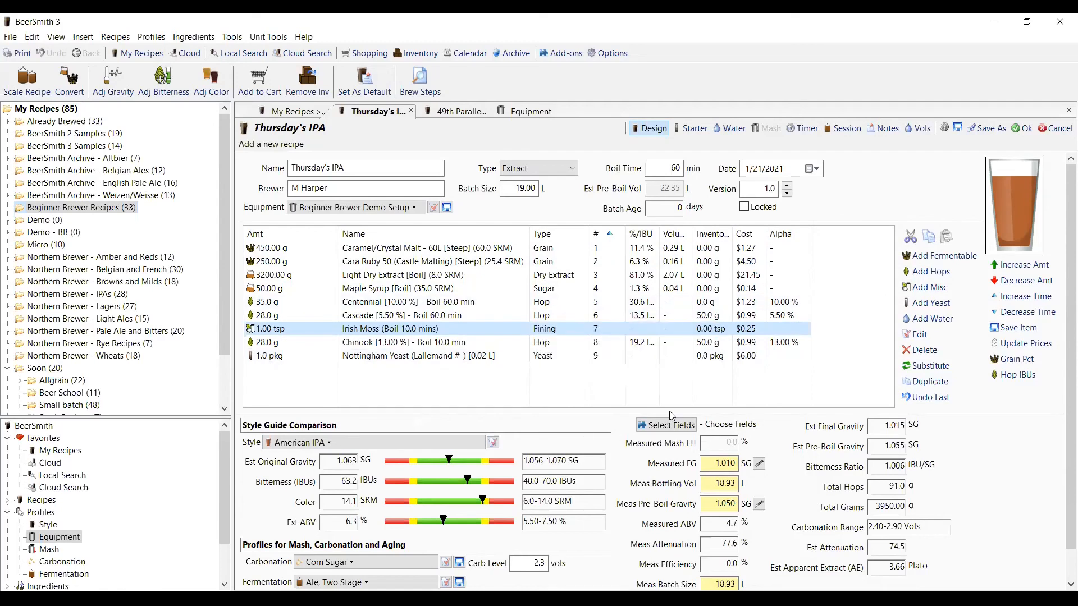
- Set the recipe's measured original gravity to 1.060 SG in the design view
{"action": "scroll", "coordinate": [416, 427], "scroll_direction": "down", "scroll_amount": 1}
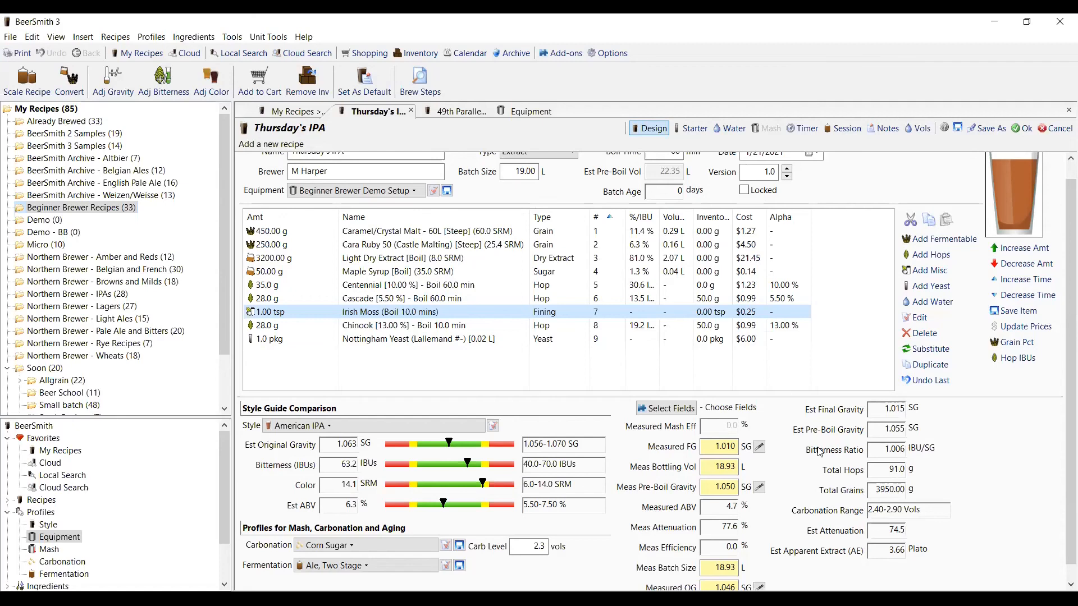
{"action": "scroll", "coordinate": [800, 455], "scroll_direction": "down", "scroll_amount": 1}
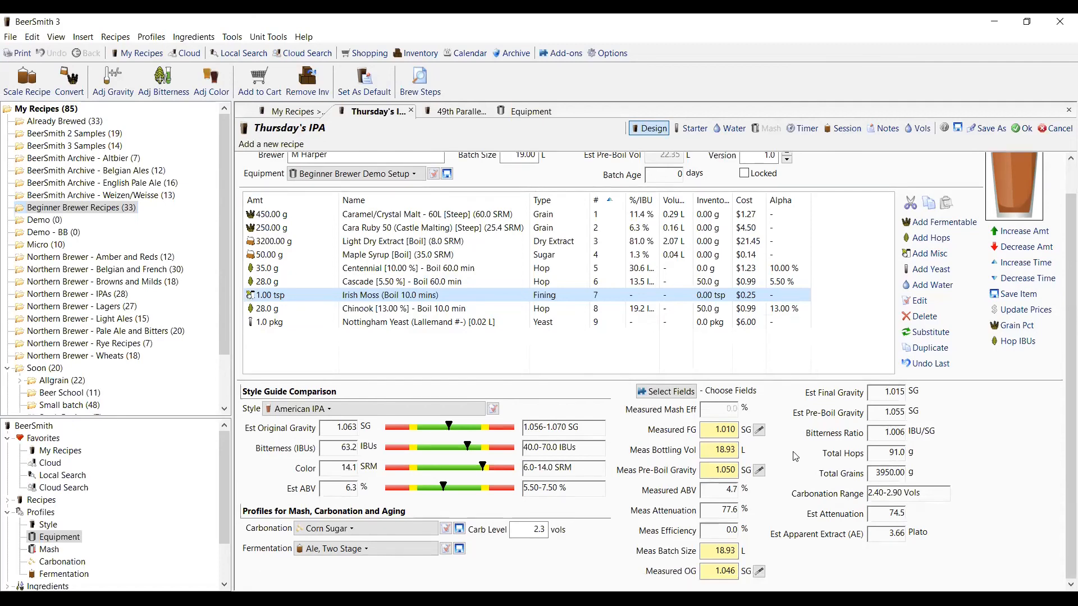
{"action": "left_click", "coordinate": [716, 430]}
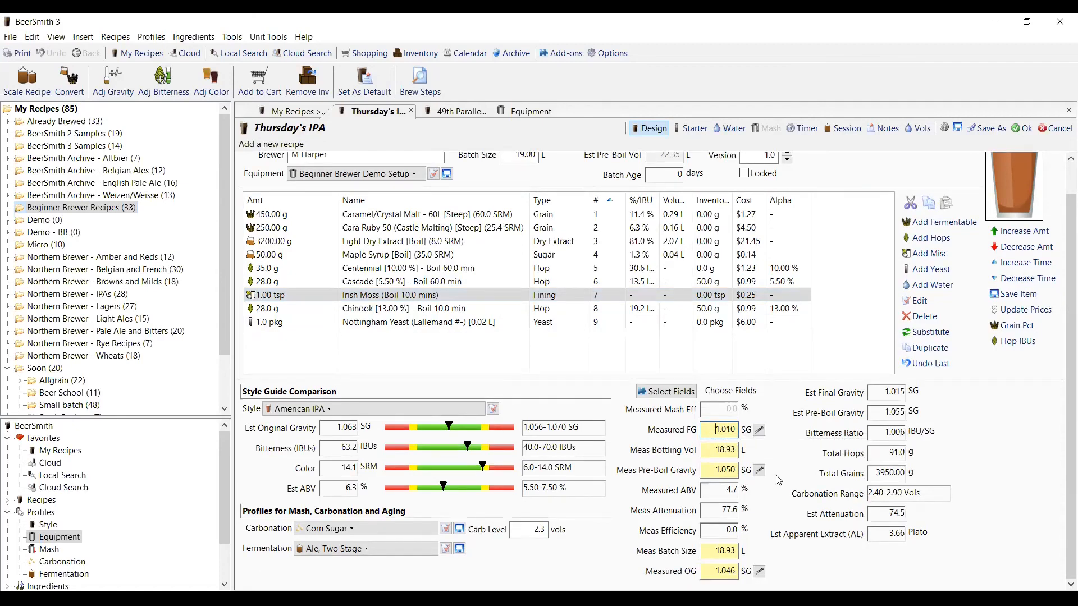
{"action": "left_click", "coordinate": [716, 571]}
{"action": "key", "text": "Tab"}
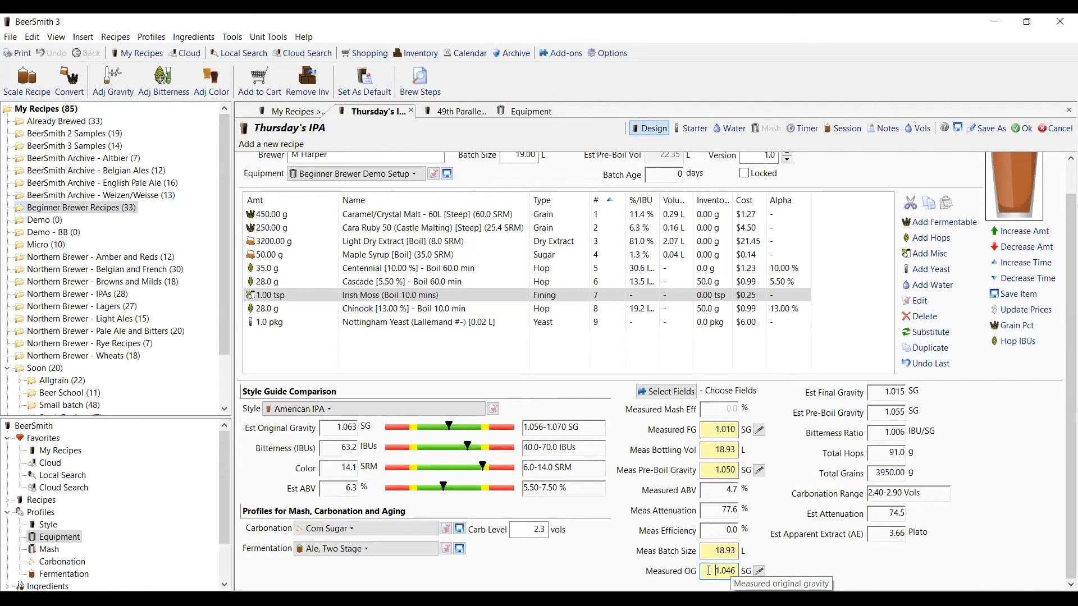
{"action": "double_click", "coordinate": [712, 568]}
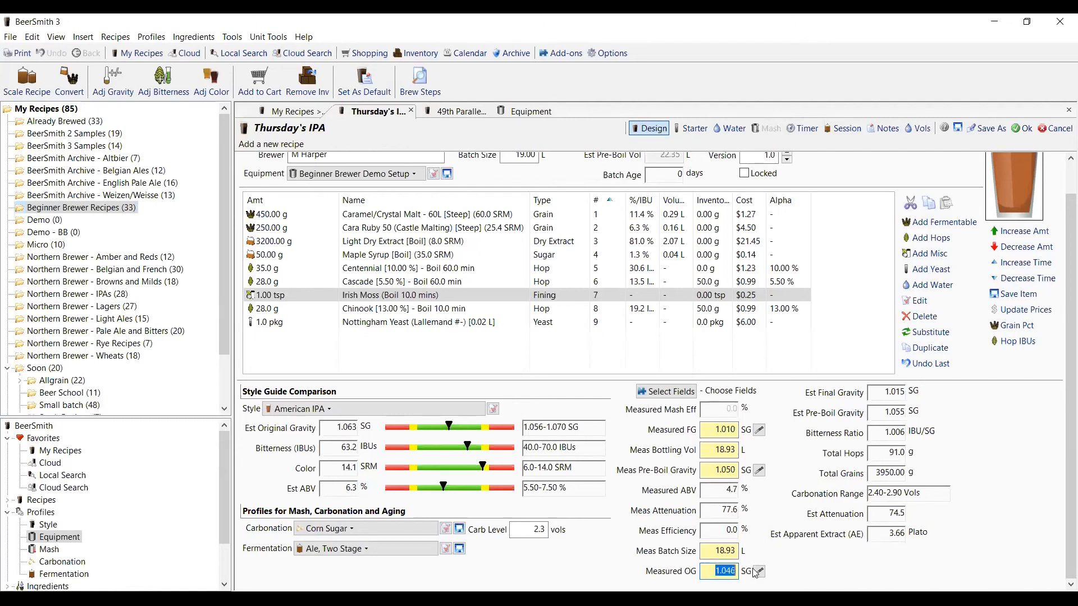
{"action": "type", "text": "1.060"}
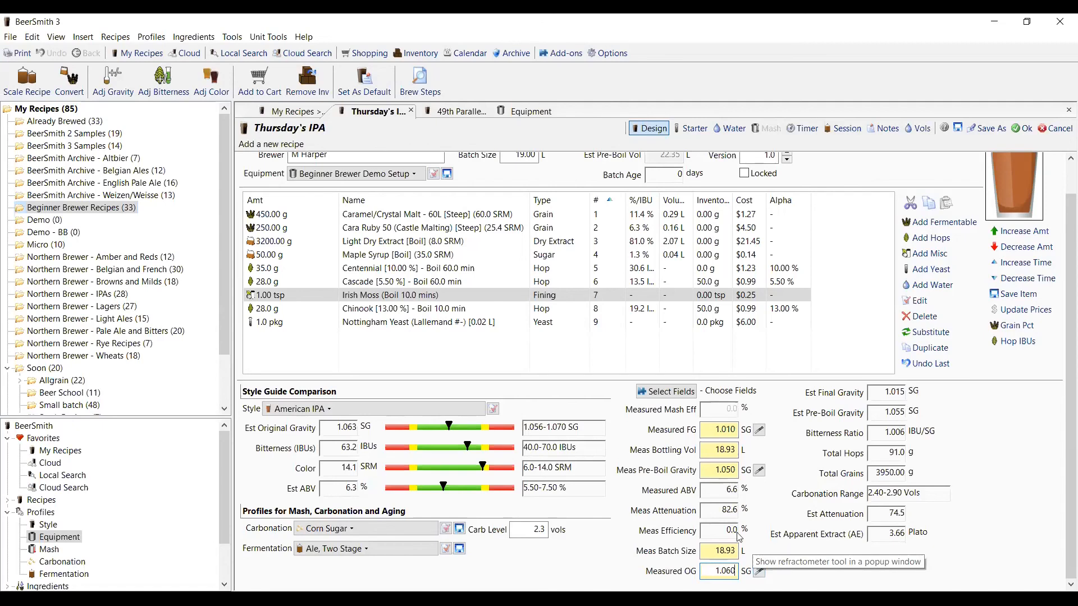
{"action": "left_click", "coordinate": [716, 554]}
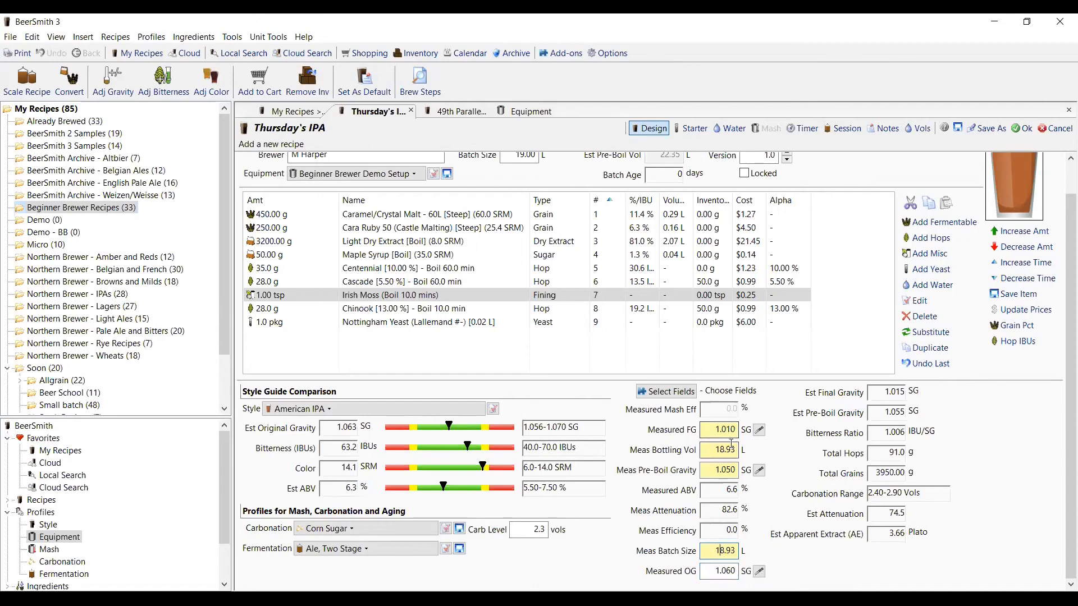
{"action": "left_click_drag", "start_coordinate": [709, 423], "coordinate": [731, 425]}
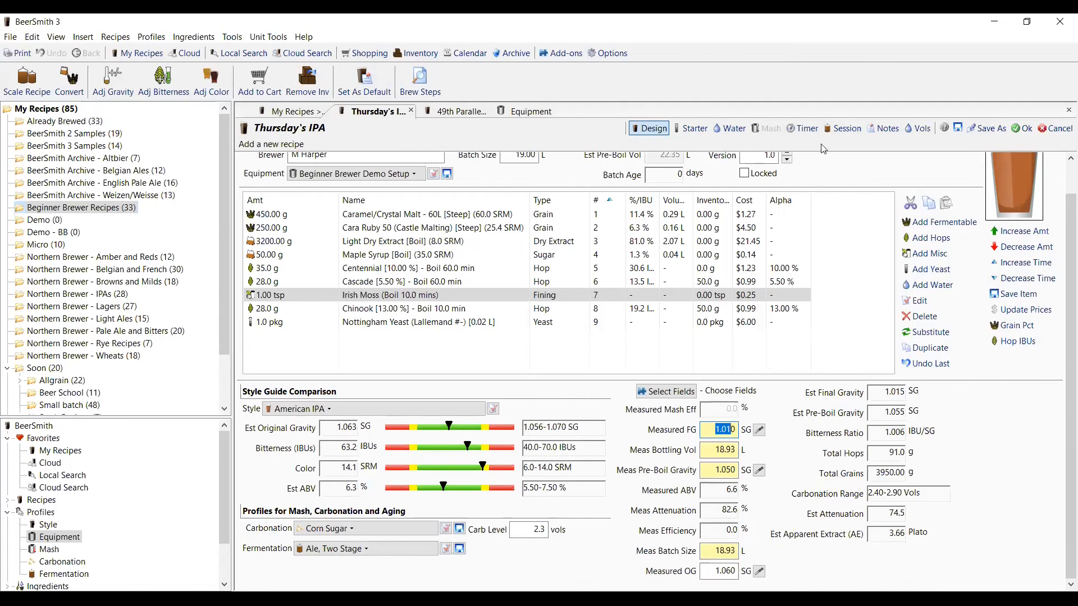
- Open the recipe's brewing session details and set the measured original gravity to 1.062 SG
{"action": "left_click", "coordinate": [835, 132]}
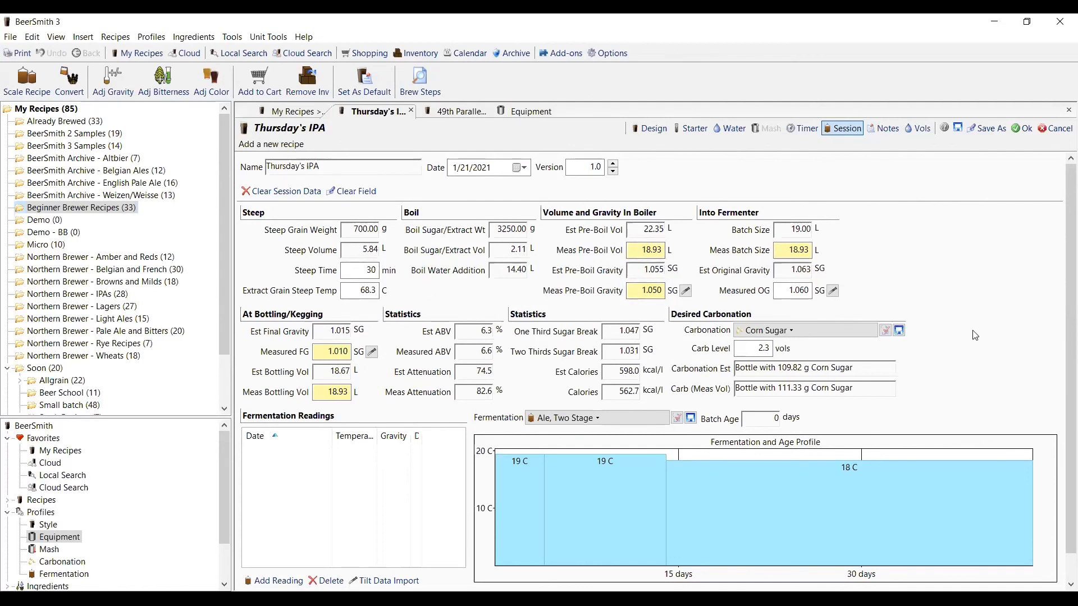
{"action": "left_click", "coordinate": [647, 288]}
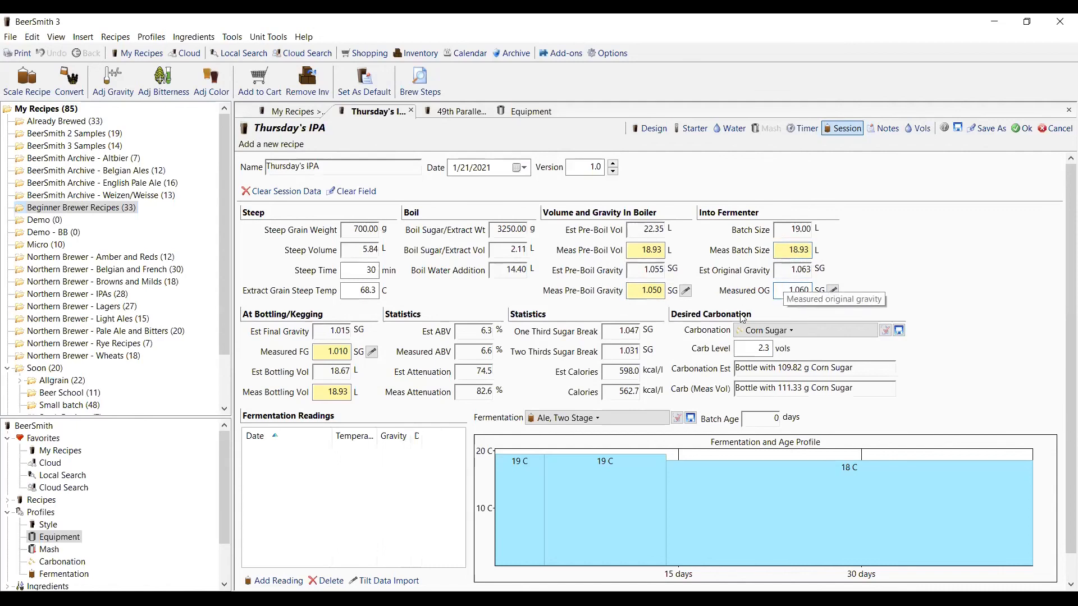
{"action": "left_click", "coordinate": [781, 292]}
{"action": "key", "text": "ctrl+a"}
{"action": "type", "text": "1.062"}
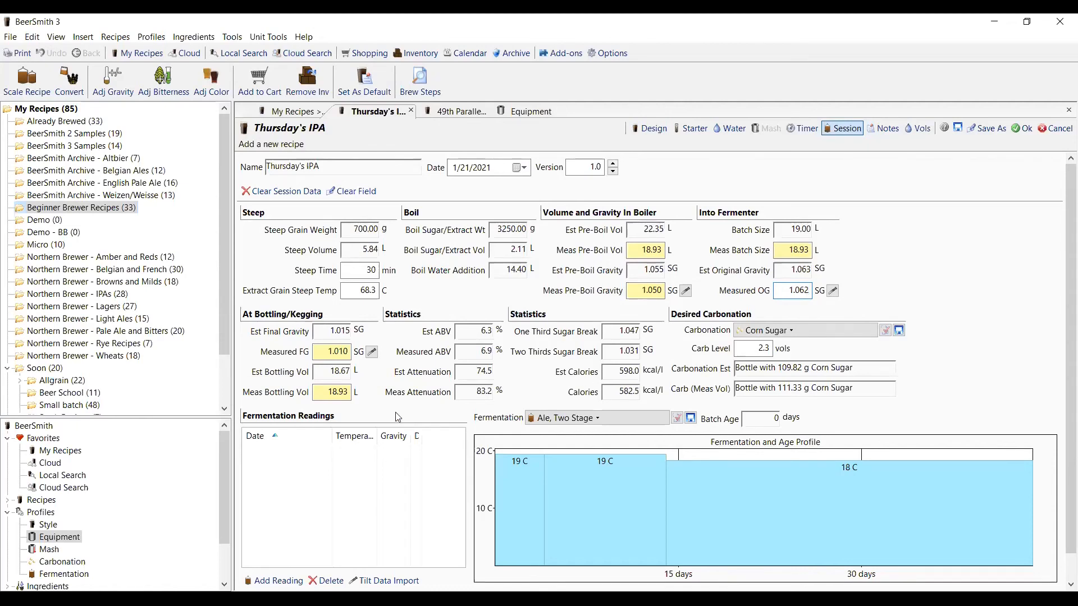
- Set the measured final gravity at bottling to 1.011 SG
{"action": "left_click", "coordinate": [329, 352]}
{"action": "left_click", "coordinate": [345, 351]}
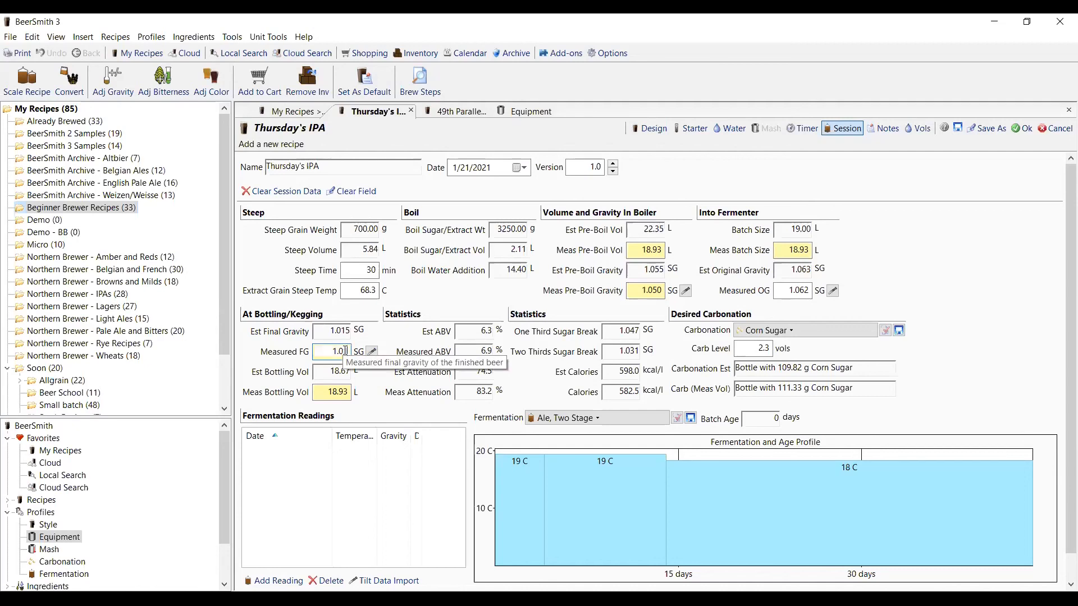
{"action": "type", "text": "11"}
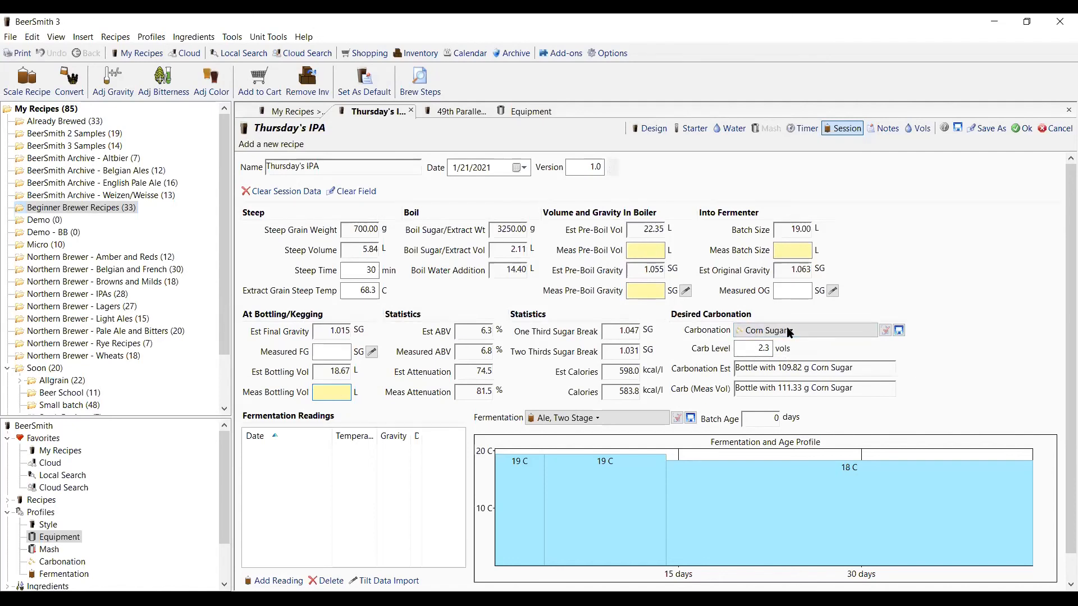
- Change the desired carbonation profile to Table Sugar for bottling
{"action": "left_click", "coordinate": [789, 331]}
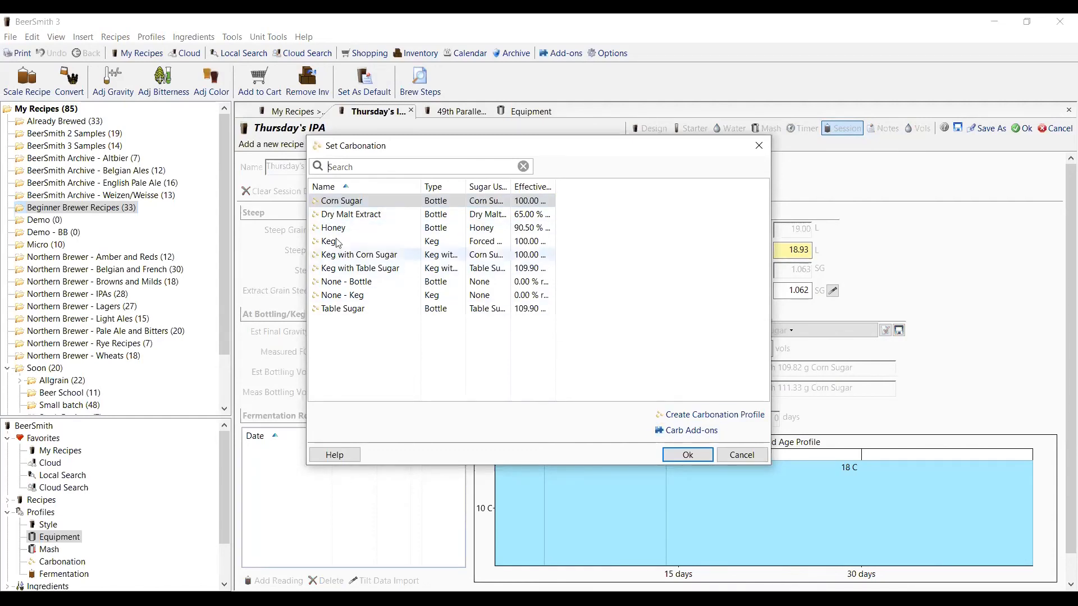
{"action": "left_click", "coordinate": [360, 218]}
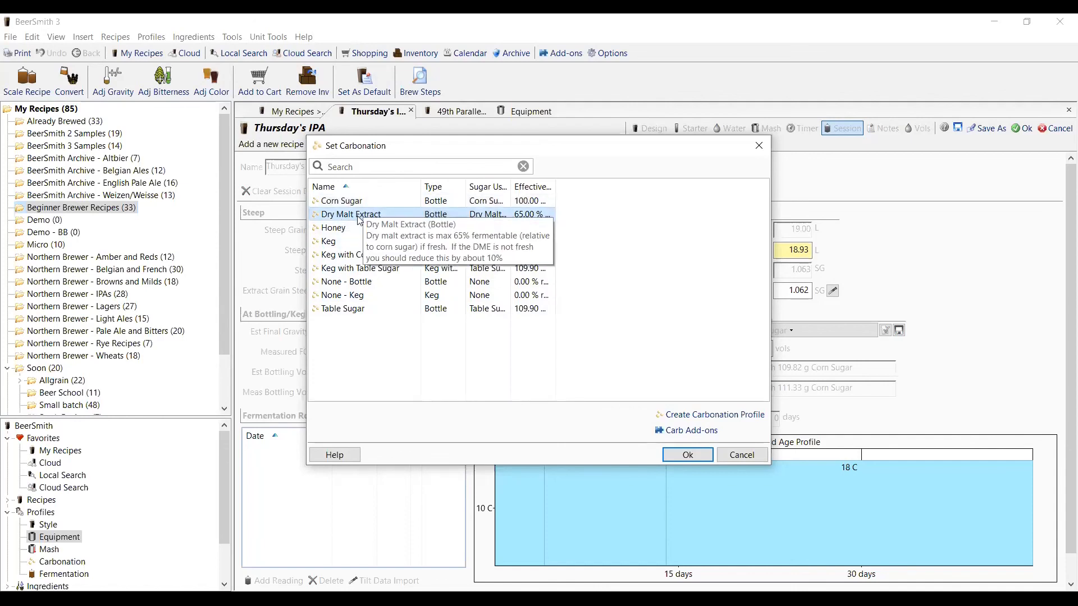
{"action": "left_click", "coordinate": [345, 228]}
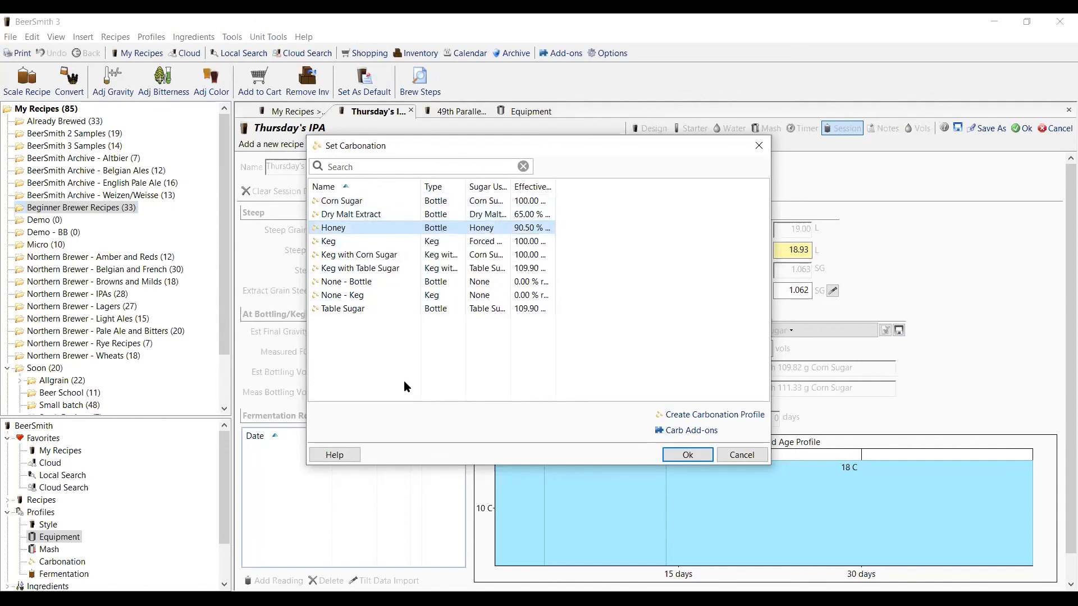
{"action": "left_click", "coordinate": [364, 309]}
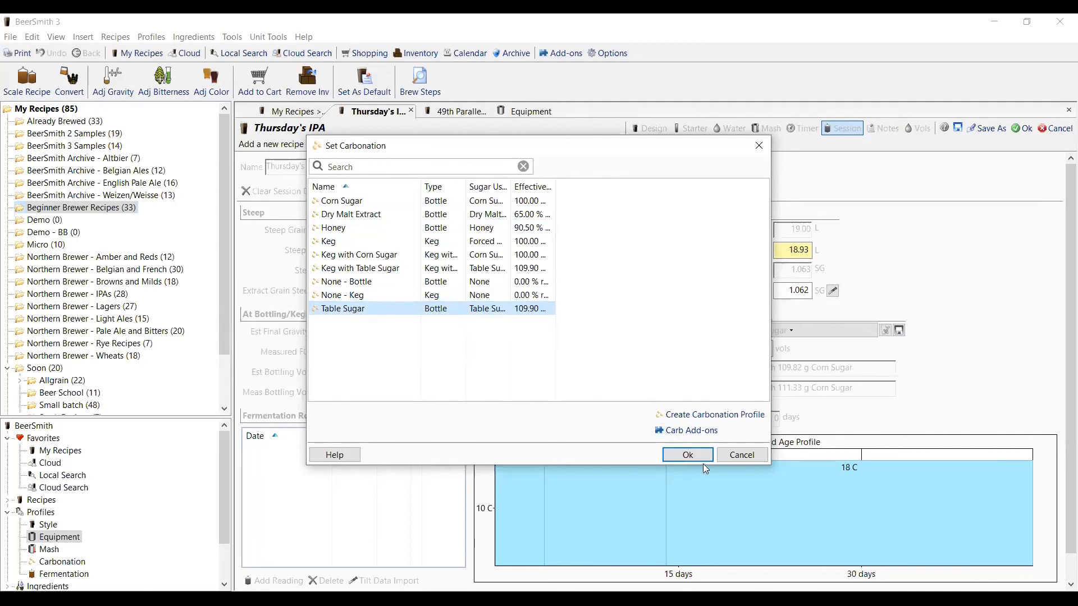
{"action": "left_click", "coordinate": [688, 455]}
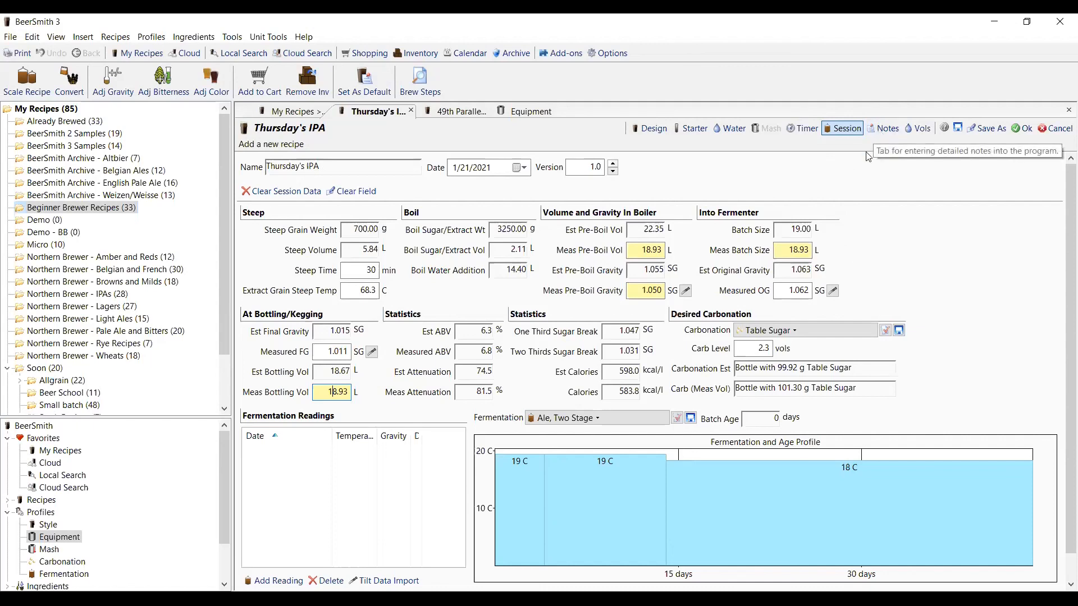
- View the recipe's notes page, and in the brew-day timers run and pause the mash/steep timer and the boil timer
{"action": "left_click", "coordinate": [891, 130]}
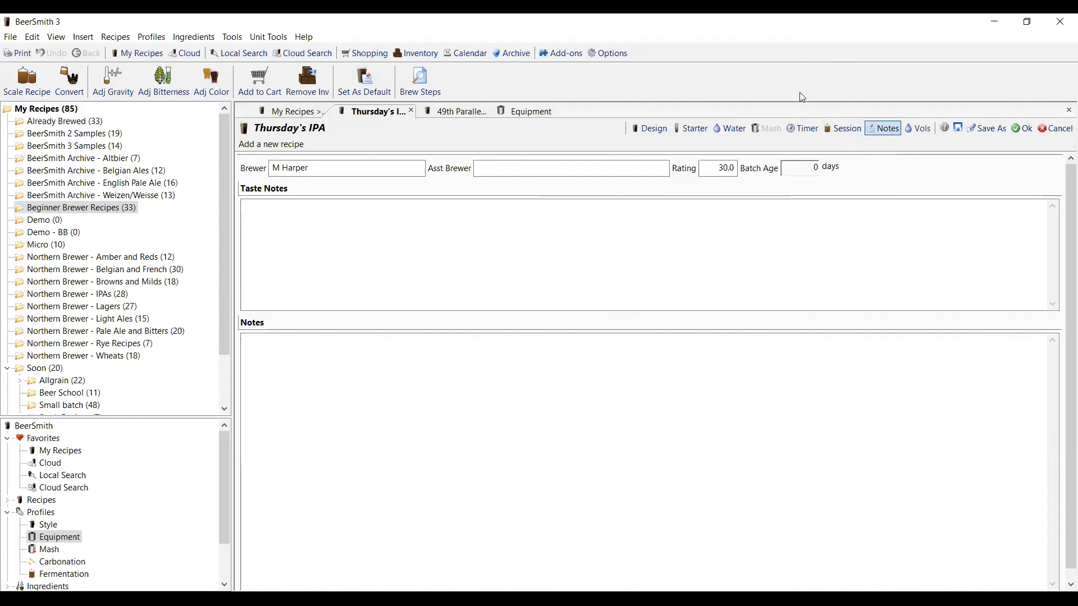
{"action": "left_click", "coordinate": [809, 130]}
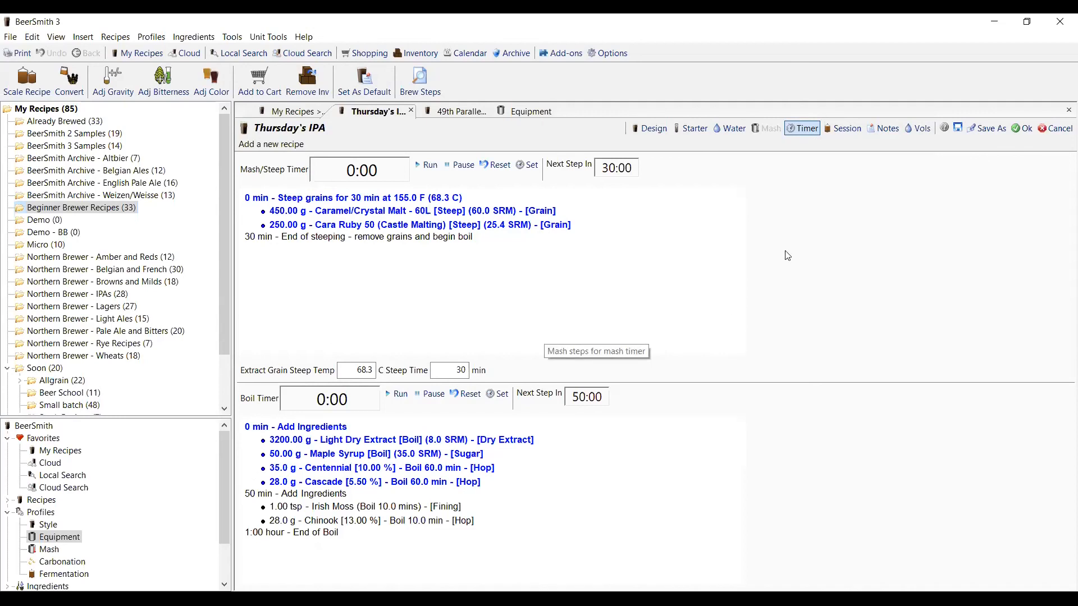
{"action": "left_click", "coordinate": [430, 165]}
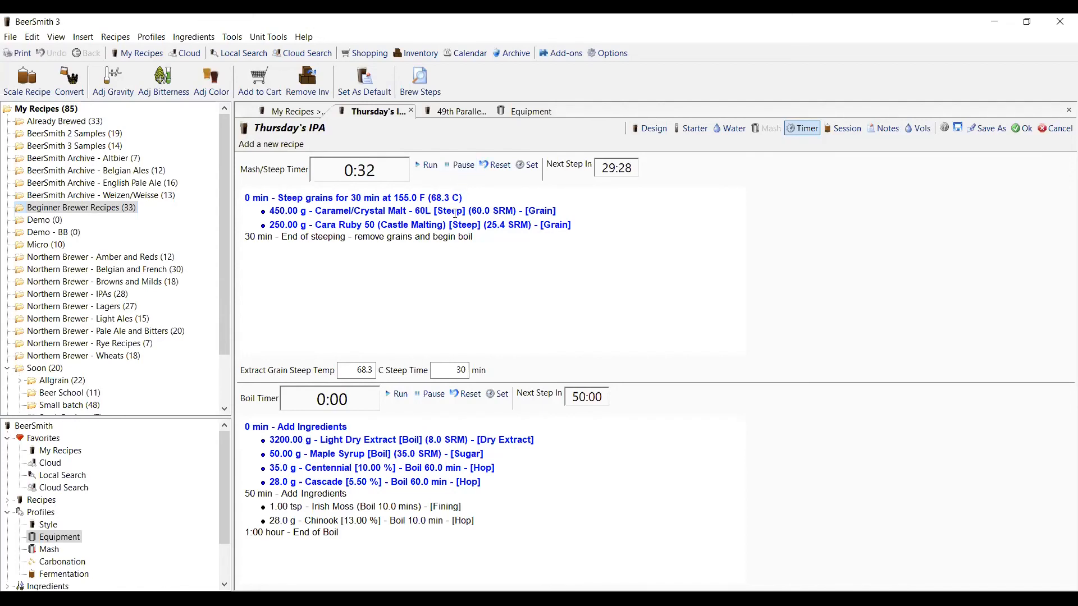
{"action": "left_click", "coordinate": [391, 398]}
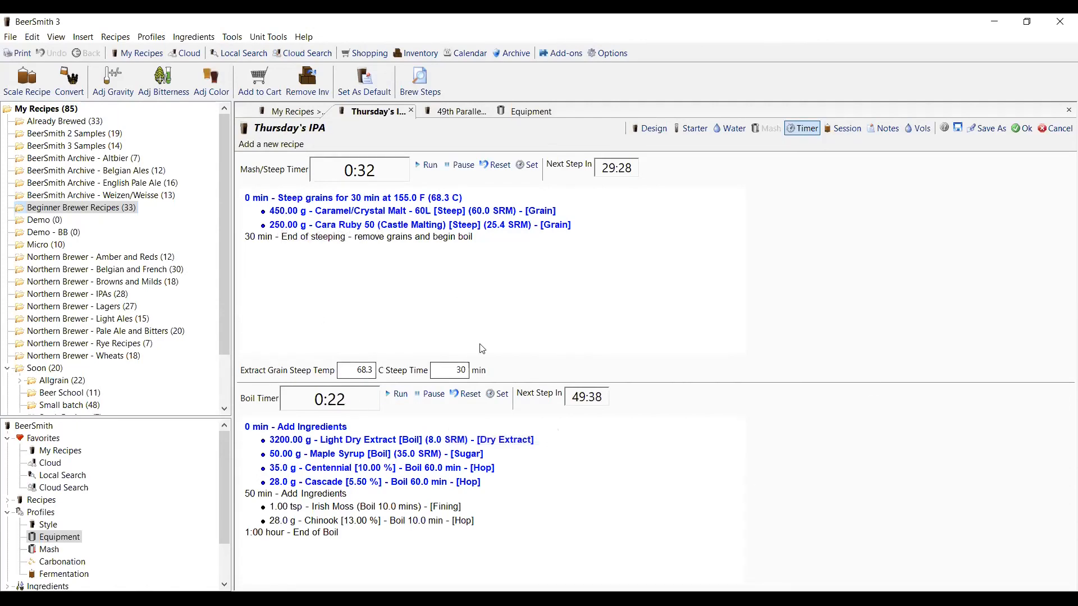
{"action": "left_click", "coordinate": [431, 394]}
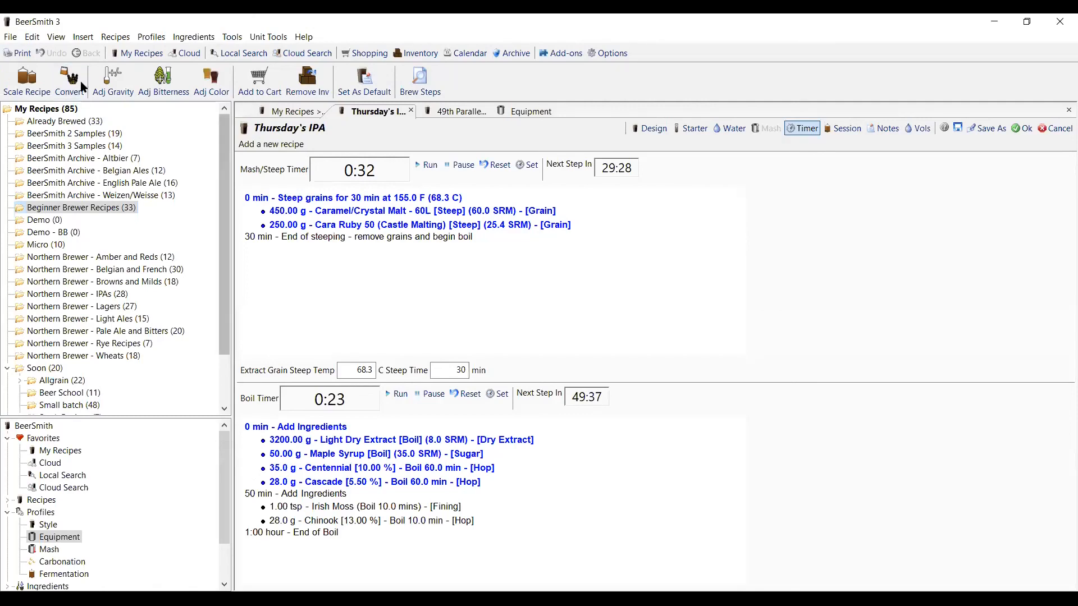
- Open the recipe file Santa Juniper Ale (Extract) from the Downloads folder
{"action": "left_click", "coordinate": [8, 38]}
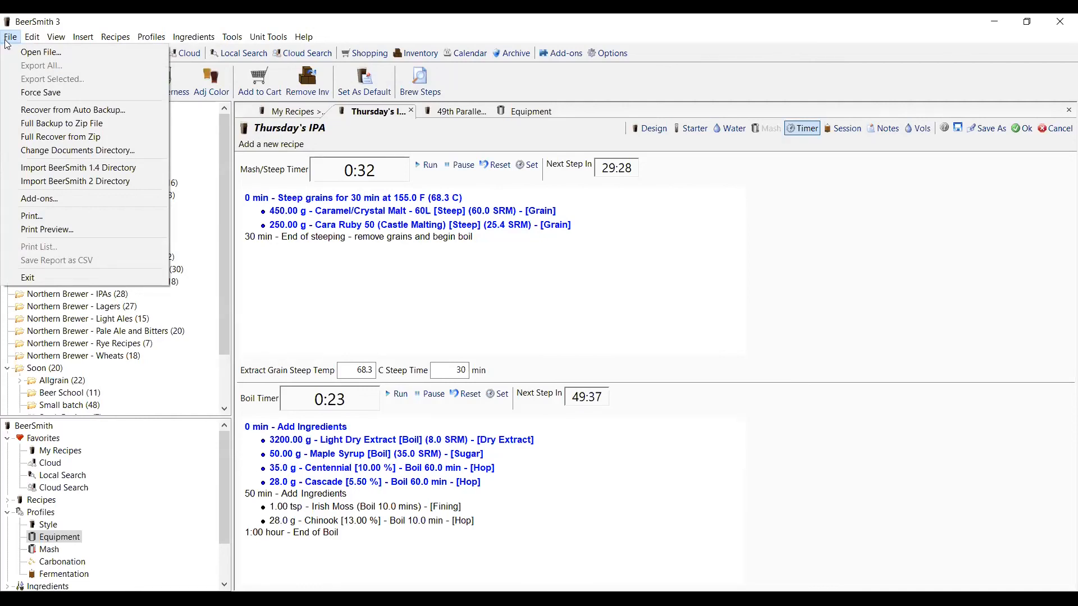
{"action": "left_click", "coordinate": [30, 54]}
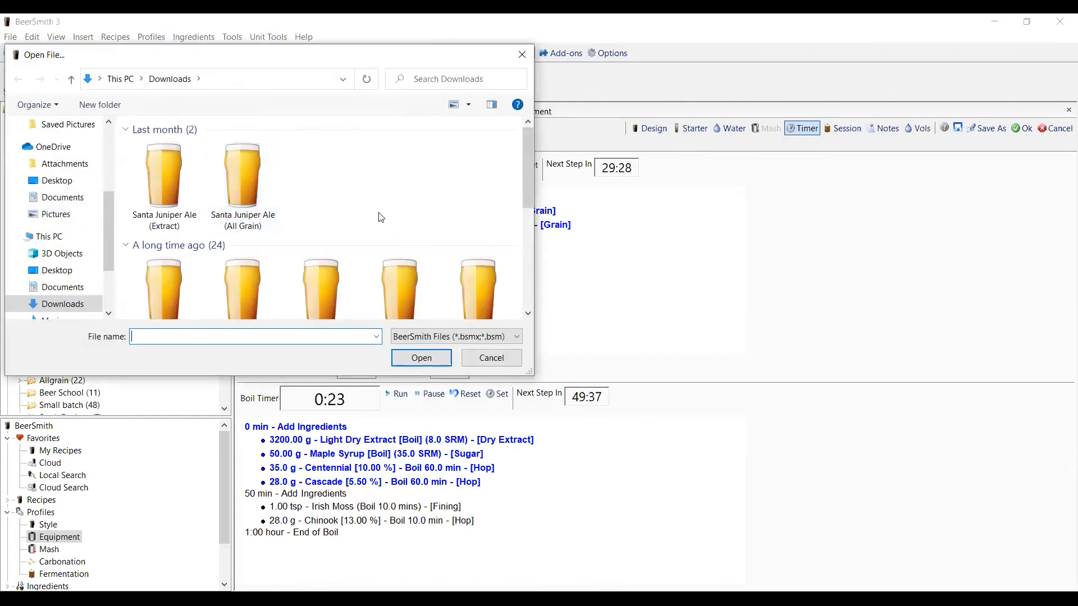
{"action": "left_click_drag", "start_coordinate": [526, 174], "coordinate": [527, 177]}
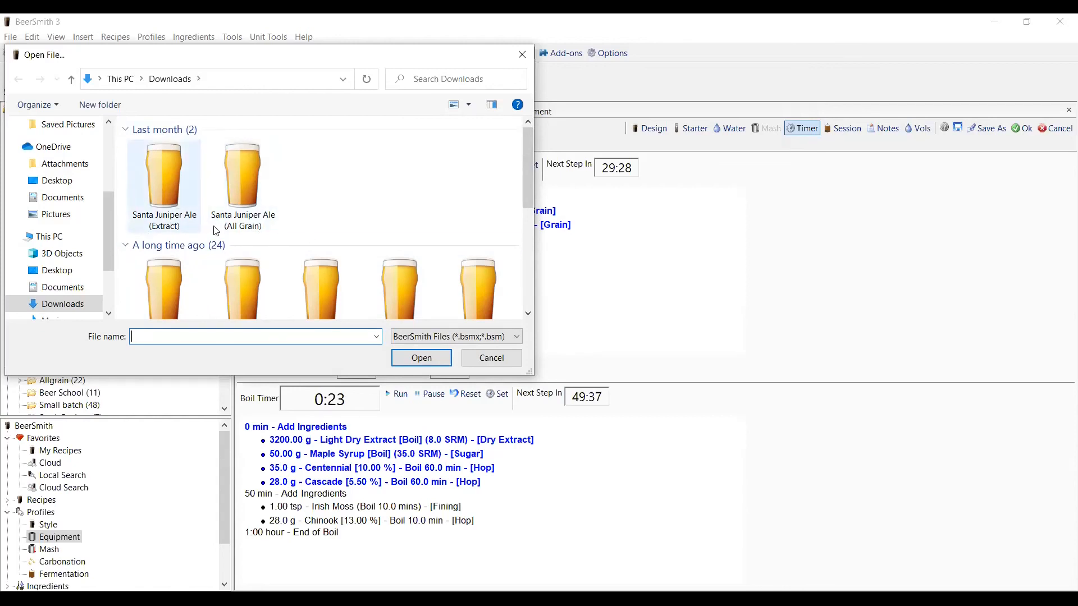
{"action": "left_click", "coordinate": [160, 202]}
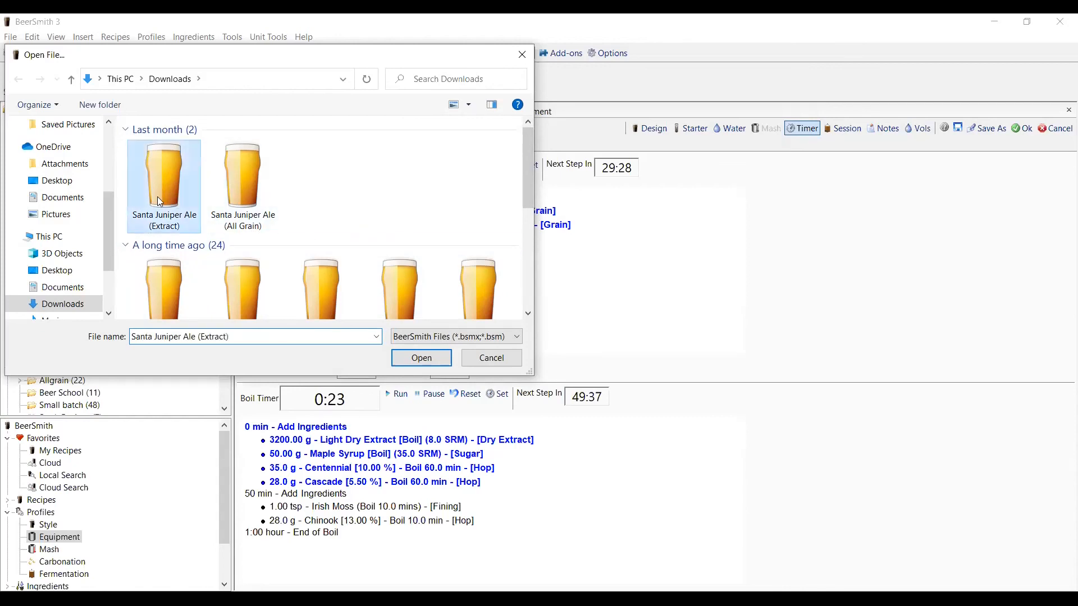
{"action": "double_click", "coordinate": [160, 202]}
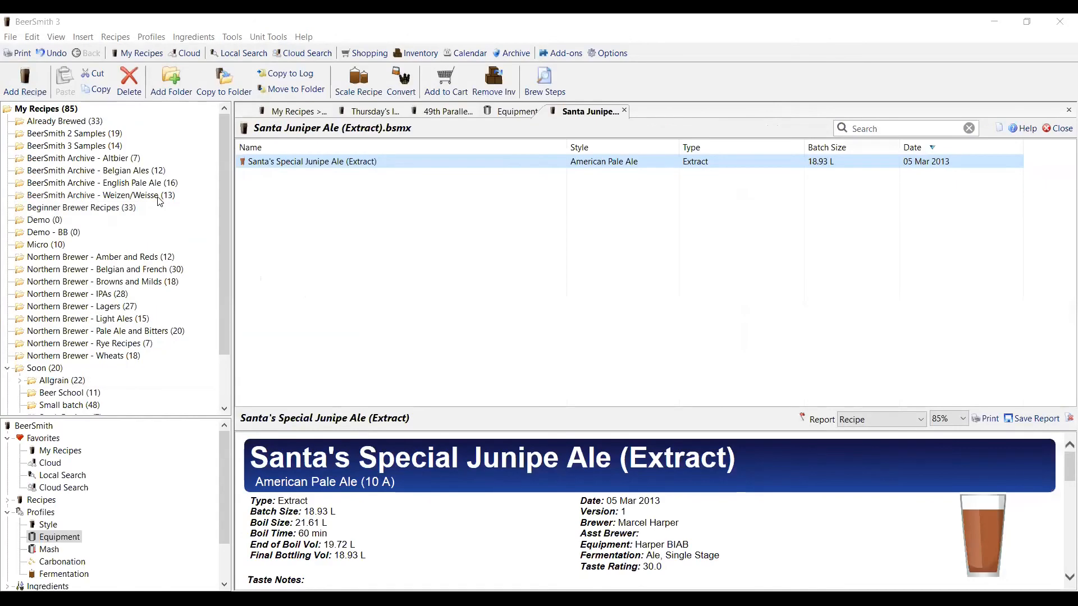